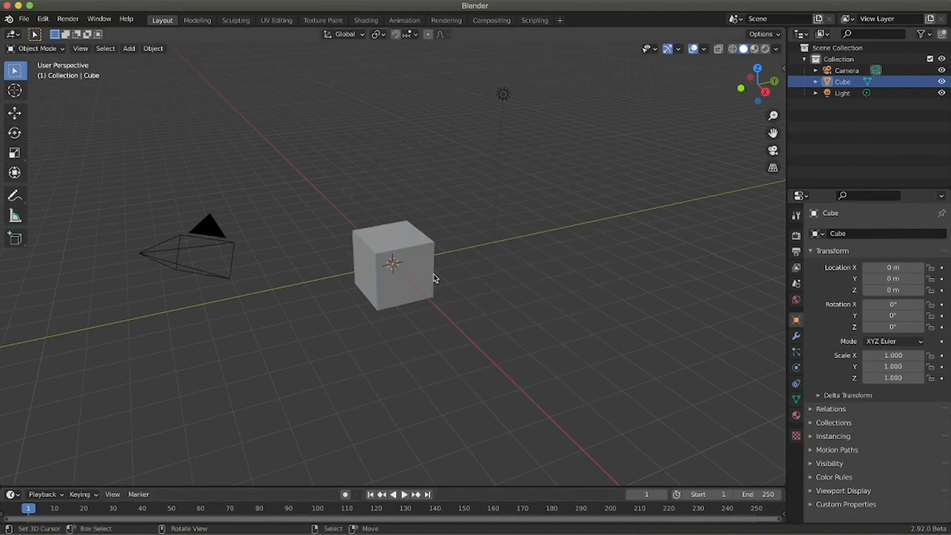
# - Delete all default objects from the scene: the camera, the cube and the light
pyautogui.hscroll(-5, 433, 275)
pyautogui.hscroll(5, 433, 273)
pyautogui.press('a')
pyautogui.press('Delete')
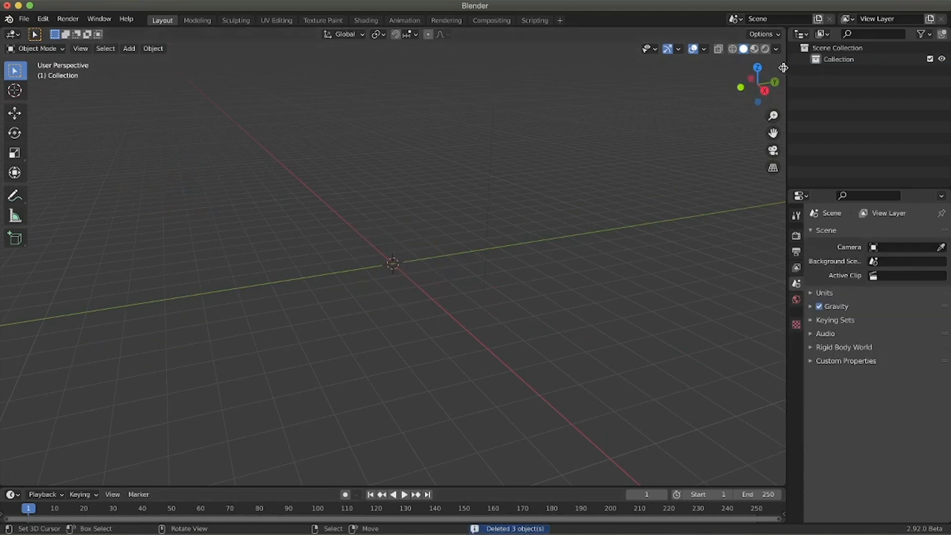
# - Show the Screencast Keys settings with the key display enabled, and narrow the sidebar
pyautogui.click(783, 67)
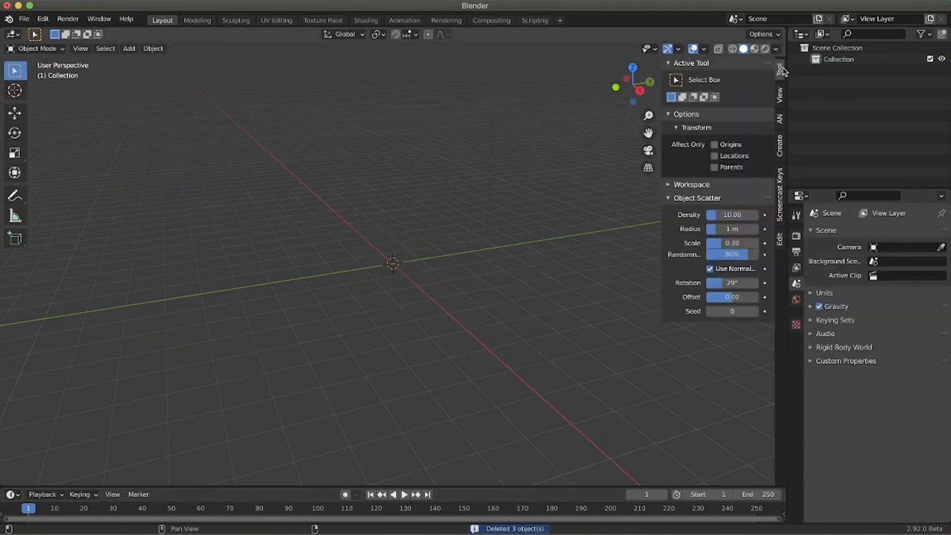
pyautogui.click(778, 207)
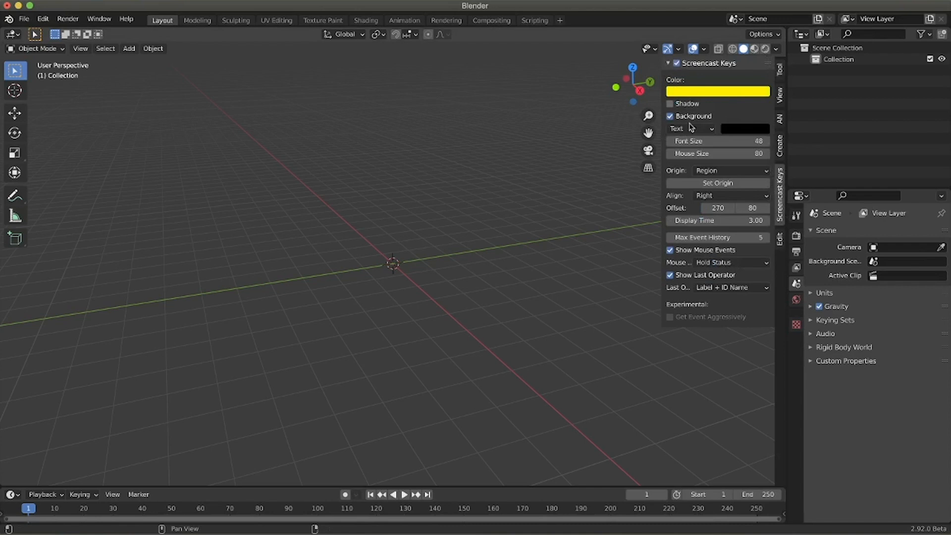
pyautogui.moveTo(569, 345); pyautogui.dragTo(560, 338, button='middle')
pyautogui.press('a')
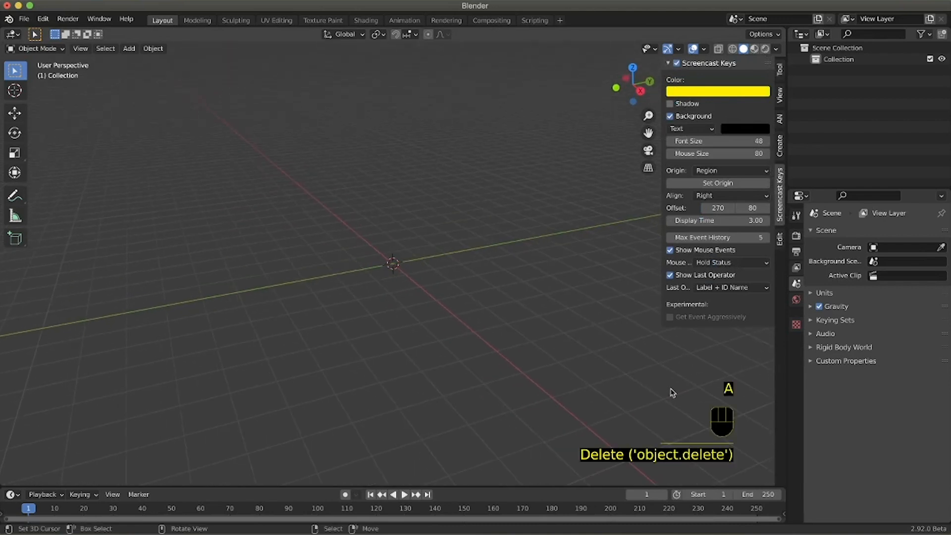
pyautogui.moveTo(660, 170); pyautogui.dragTo(696, 170)
pyautogui.moveTo(441, 233); pyautogui.dragTo(442, 232, button='middle')
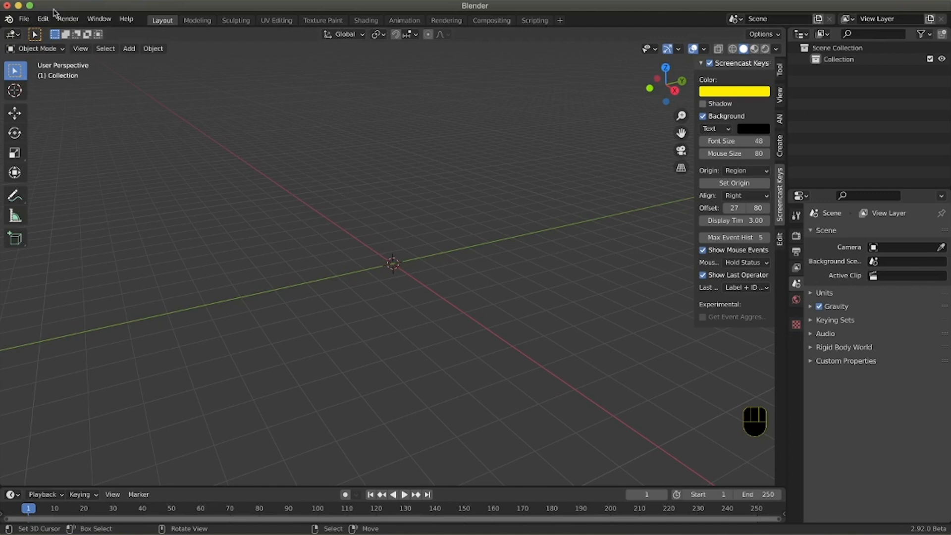
# - Import INSTA.svg from the Desktop's SOCIAL_LOOP/ASSETS folder as a Scalable Vector Graphics file
pyautogui.click(24, 19)
pyautogui.moveTo(59, 172)
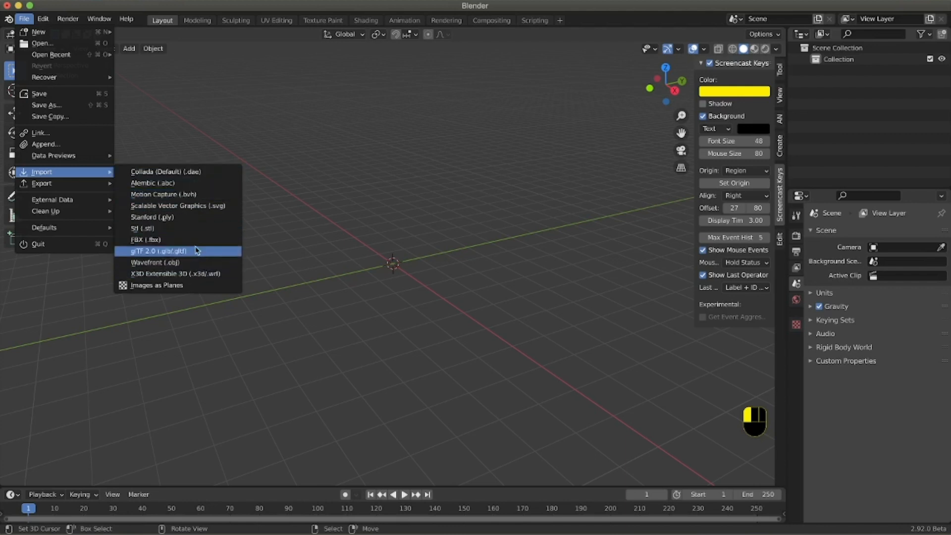
pyautogui.click(193, 207)
pyautogui.moveTo(514, 97); pyautogui.dragTo(425, 77)
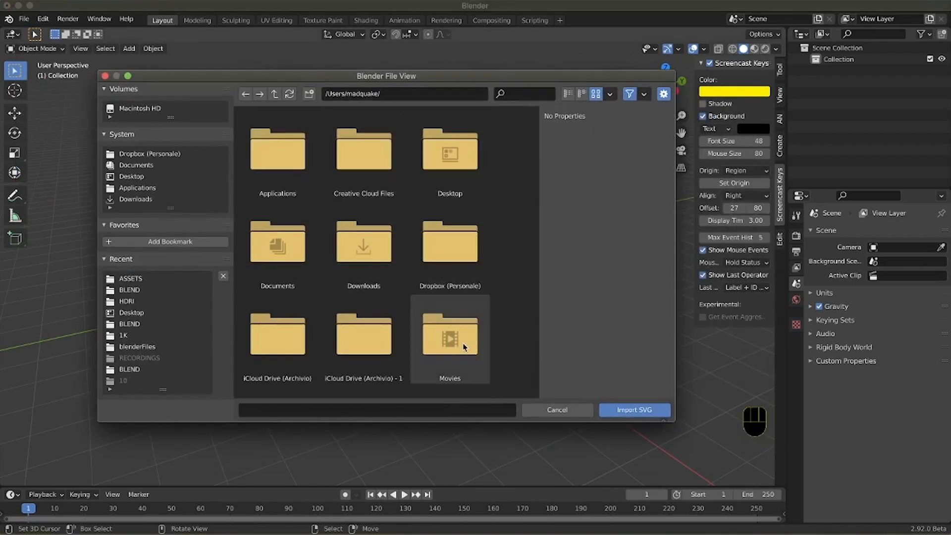
pyautogui.click(132, 177)
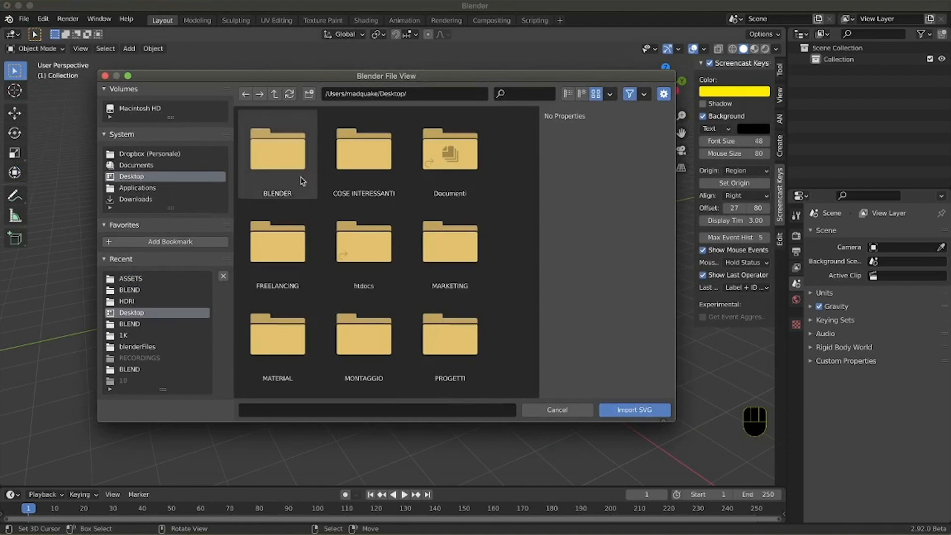
pyautogui.doubleClick(391, 179)
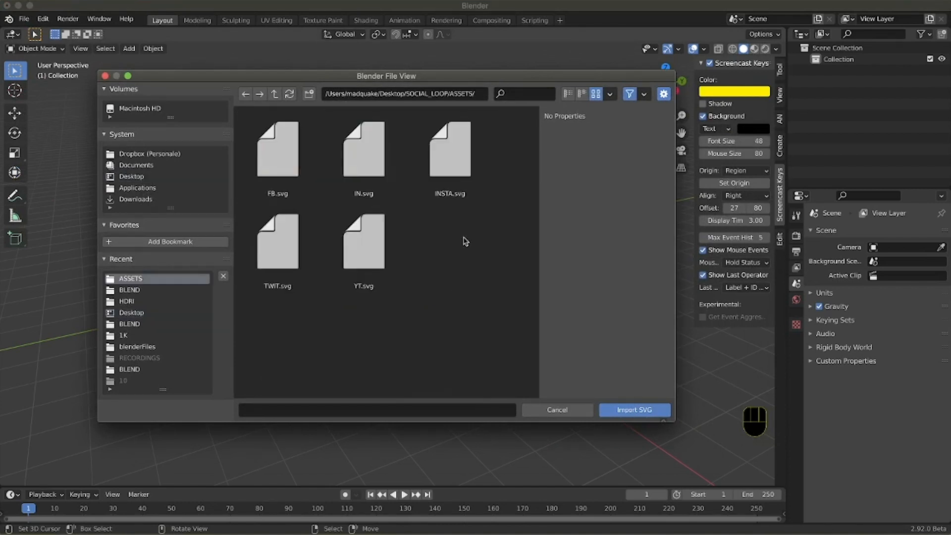
pyautogui.click(438, 150)
pyautogui.click(647, 411)
# - Delete the rectangular frame curve surrounding the imported Instagram icon
pyautogui.moveTo(388, 293); pyautogui.dragTo(450, 307, button='middle')
pyautogui.keyDown('ctrl'); pyautogui.scroll(8, 450, 306); pyautogui.keyUp('ctrl')
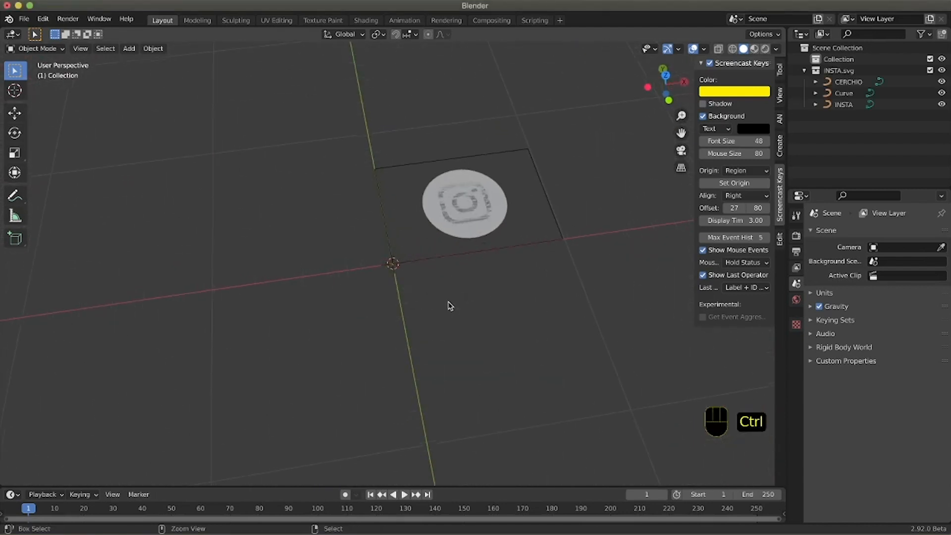
pyautogui.keyDown('shift'); pyautogui.scroll(5, 451, 305); pyautogui.keyUp('shift')
pyautogui.hscroll(5, 450, 304)
pyautogui.hscroll(-2, 450, 304)
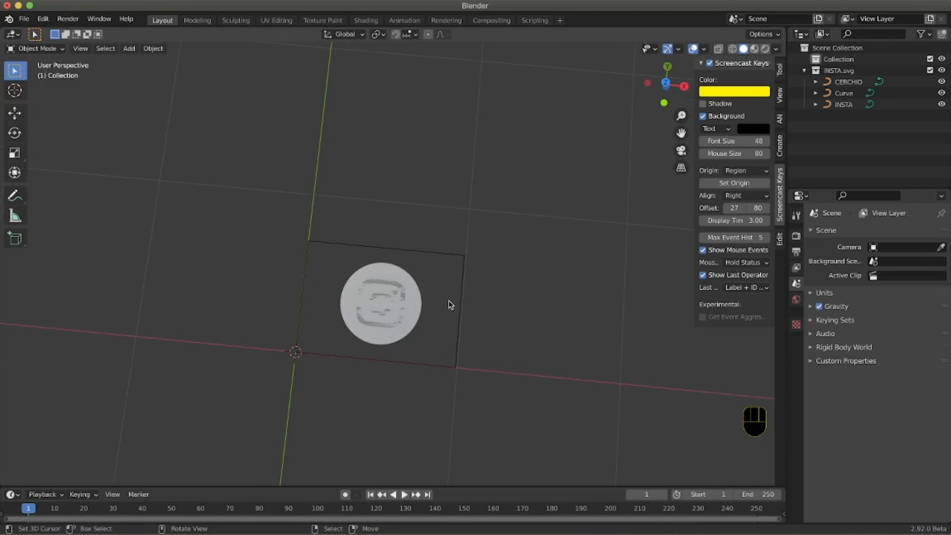
pyautogui.keyDown('shift'); pyautogui.scroll(-5, 451, 304); pyautogui.keyUp('shift')
pyautogui.keyDown('shift'); pyautogui.scroll(3, 409, 267); pyautogui.keyUp('shift')
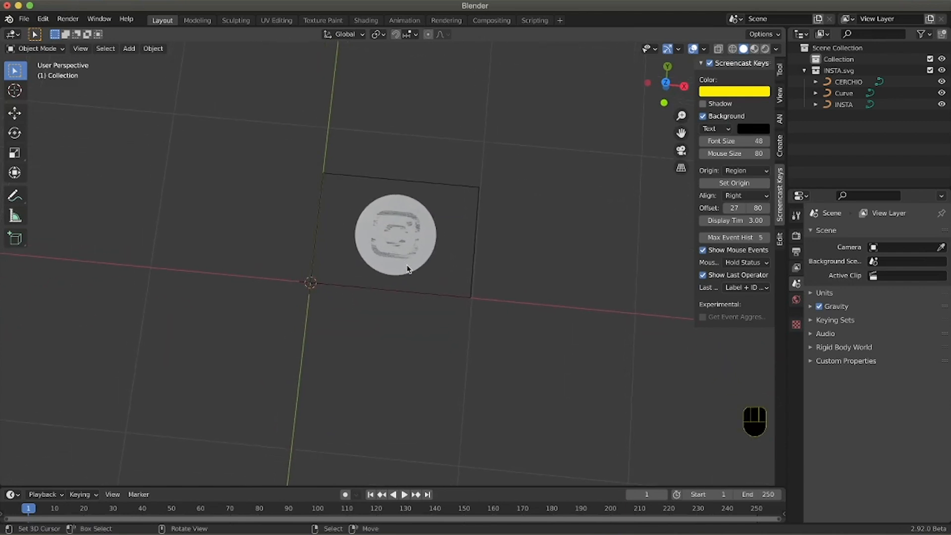
pyautogui.scroll(-3, 497, 300)
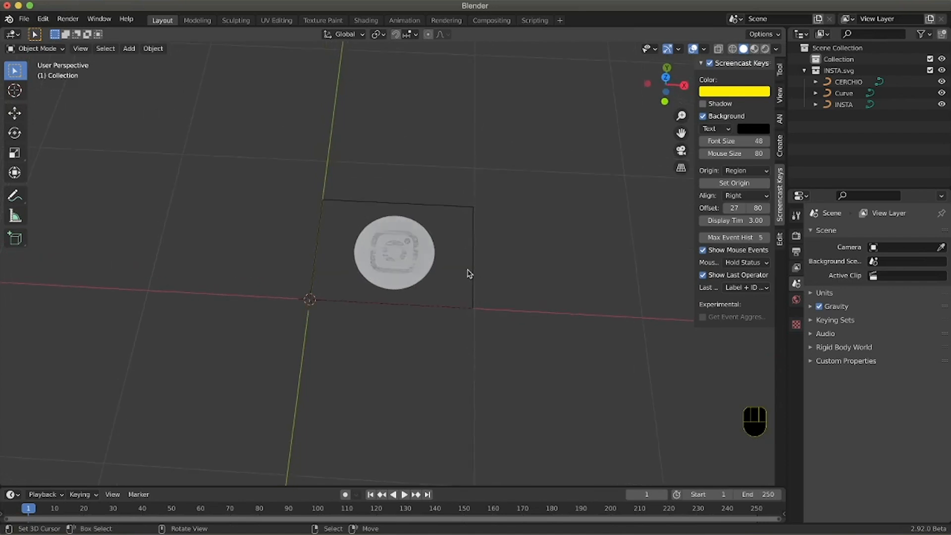
pyautogui.click(473, 264)
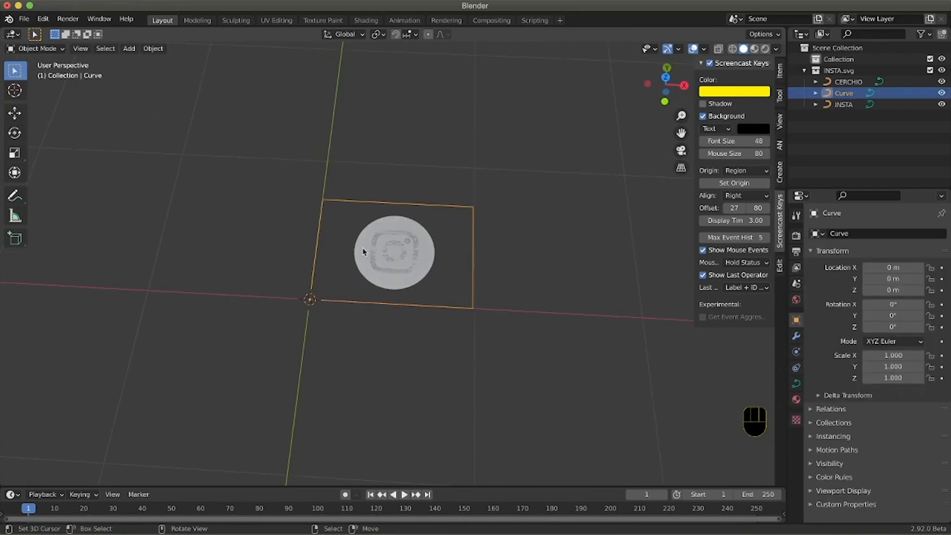
pyautogui.press('x')
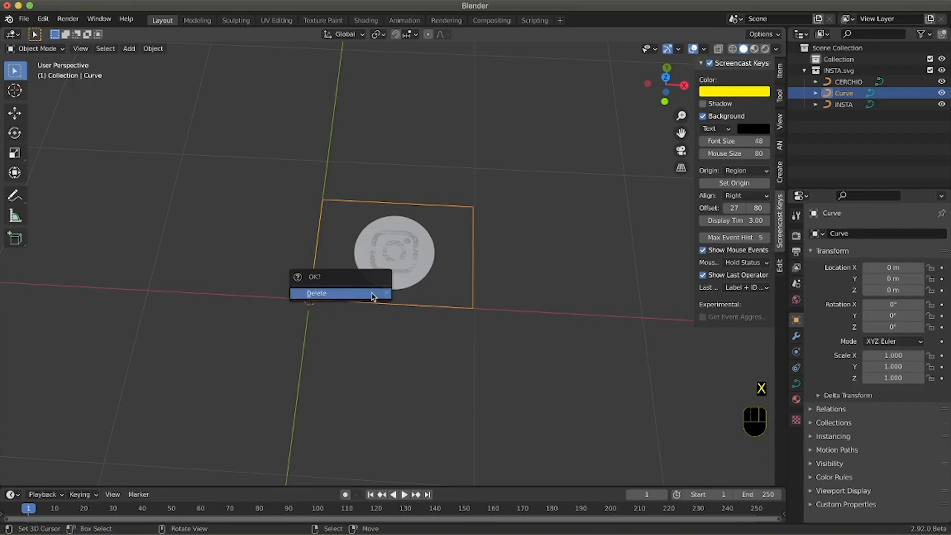
pyautogui.click(372, 295)
# - Set the origin of the CERCHIO circle to its center of mass (surface)
pyautogui.click(848, 82)
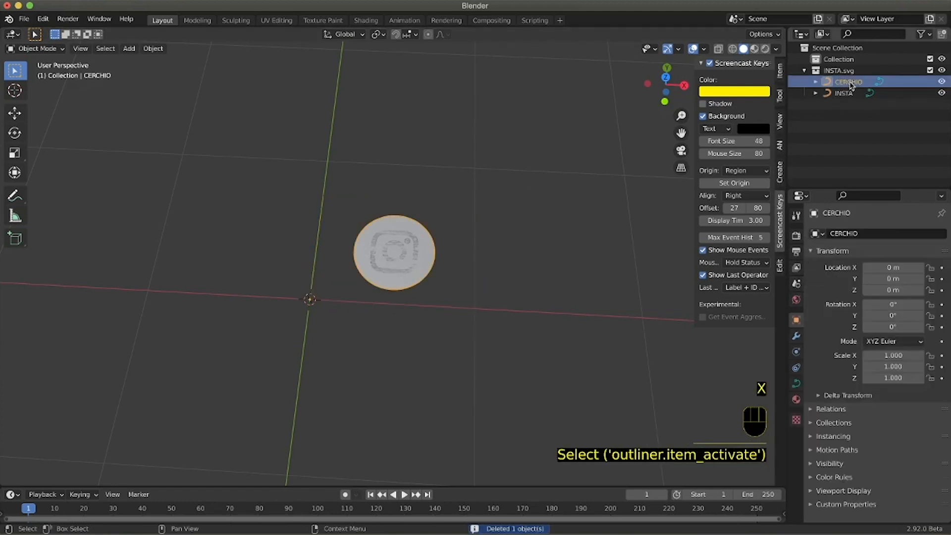
pyautogui.click(844, 93)
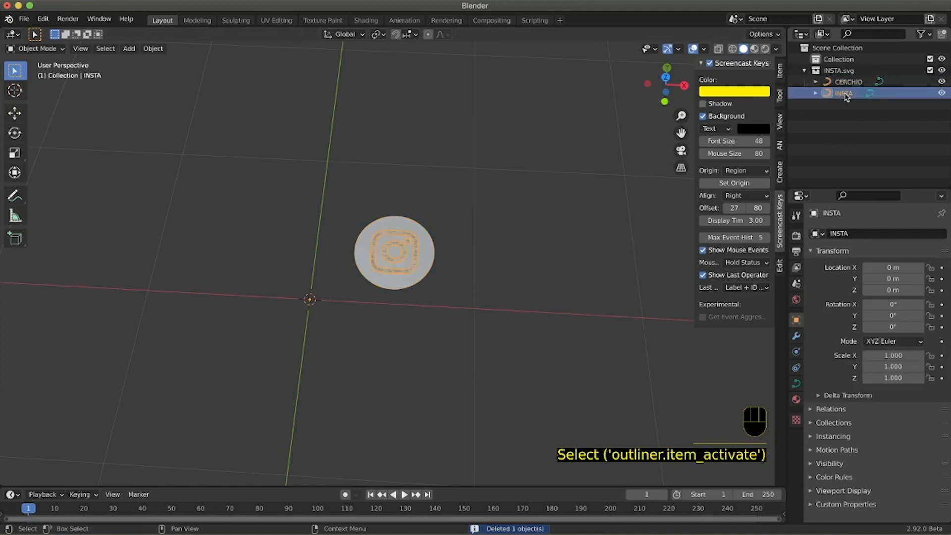
pyautogui.click(430, 263)
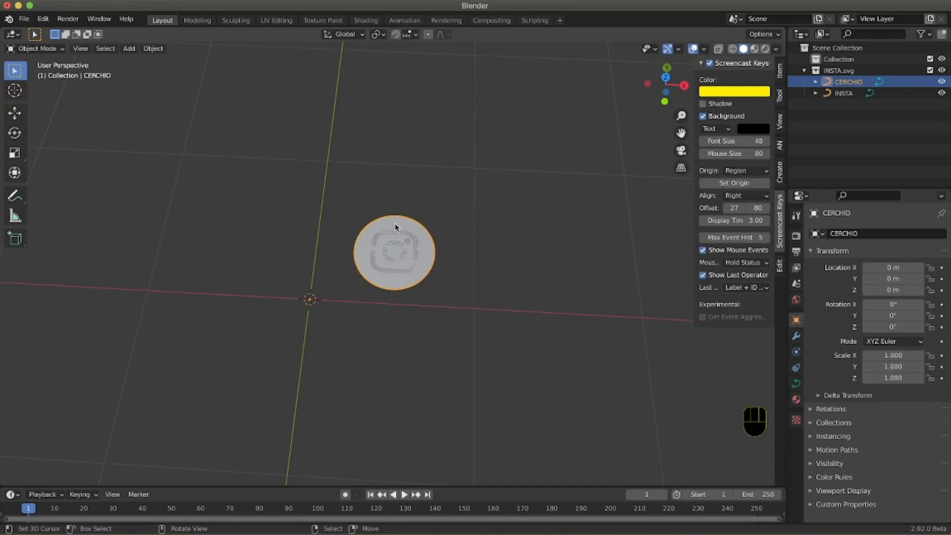
pyautogui.click(153, 48)
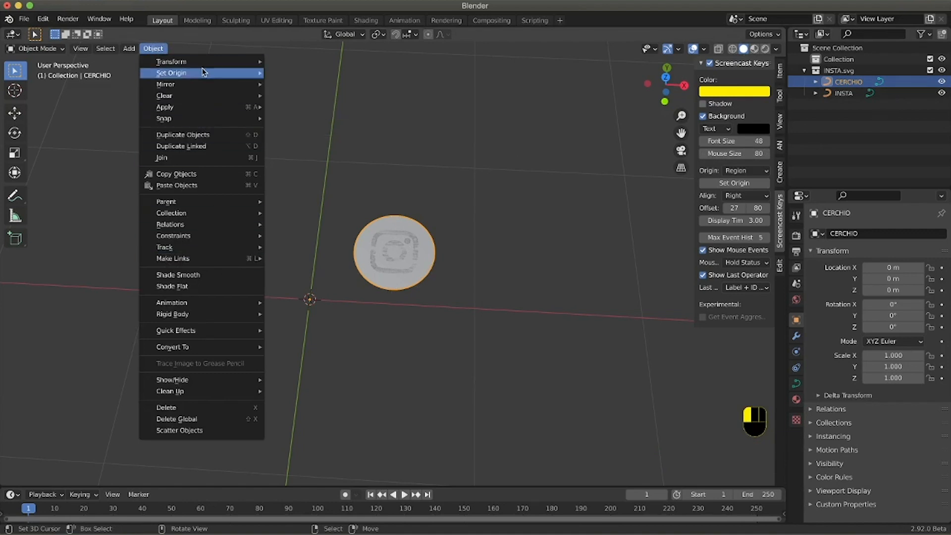
pyautogui.moveTo(200, 74)
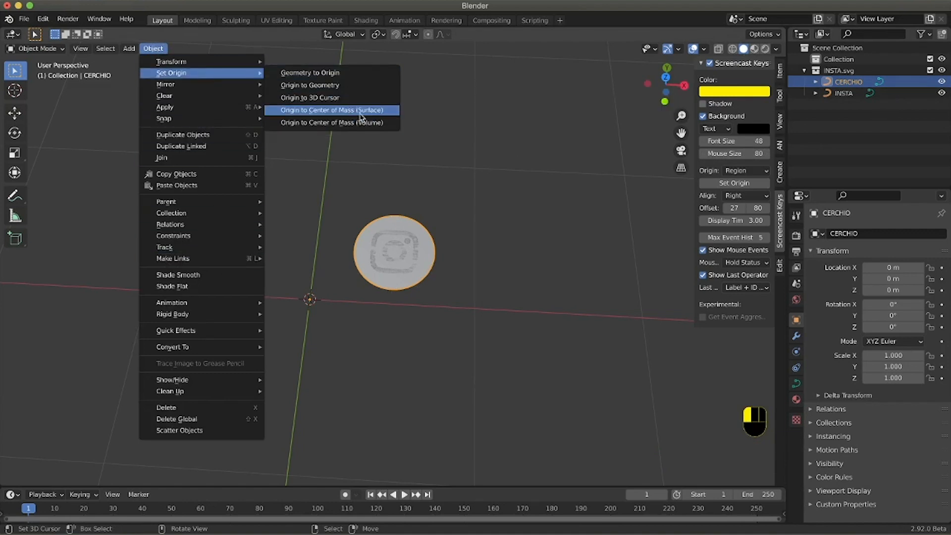
pyautogui.click(361, 110)
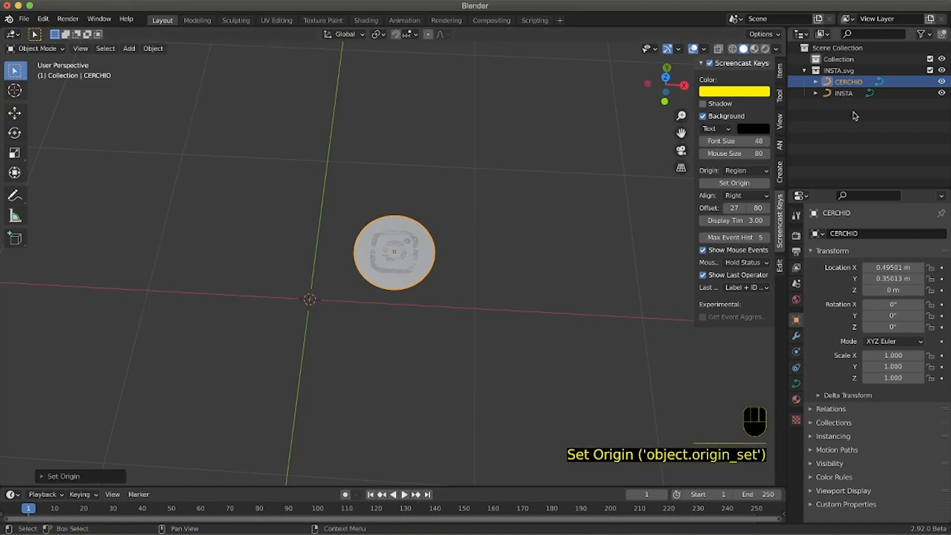
# - Parent the INSTA logo curve to the CERCHIO circle using Object (Keep Transform)
pyautogui.click(847, 93)
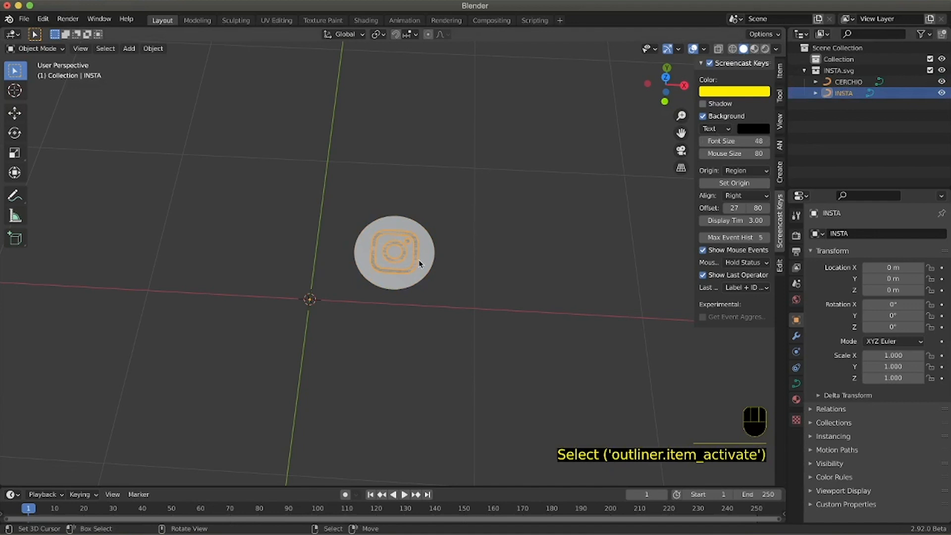
pyautogui.scroll(-5, 415, 276)
pyautogui.scroll(3, 412, 284)
pyautogui.keyDown('ctrl'); pyautogui.scroll(8, 431, 304); pyautogui.keyUp('ctrl')
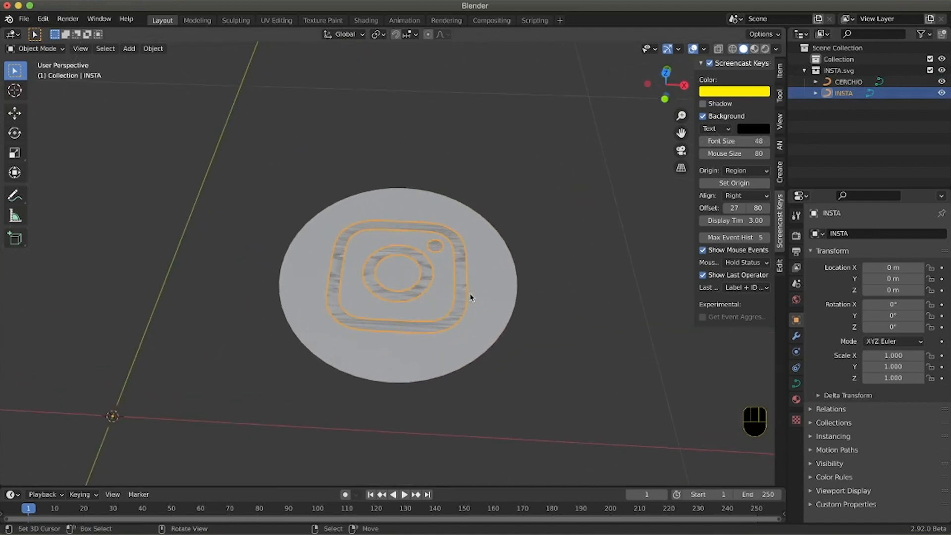
pyautogui.keyDown('shift'); pyautogui.scroll(-3, 465, 314); pyautogui.keyUp('shift')
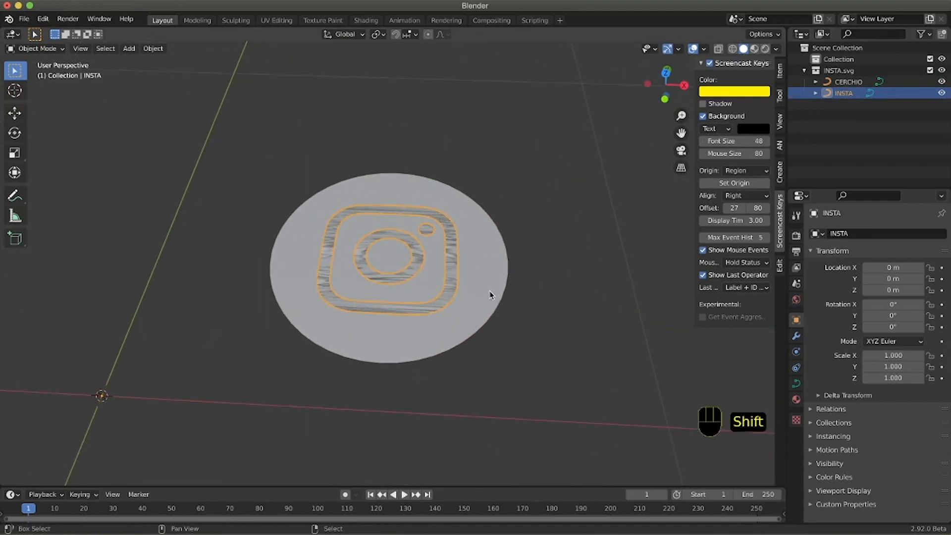
pyautogui.keyDown('shift'); pyautogui.click(489, 277); pyautogui.keyUp('shift')
pyautogui.hotkey('ctrl', 'p')
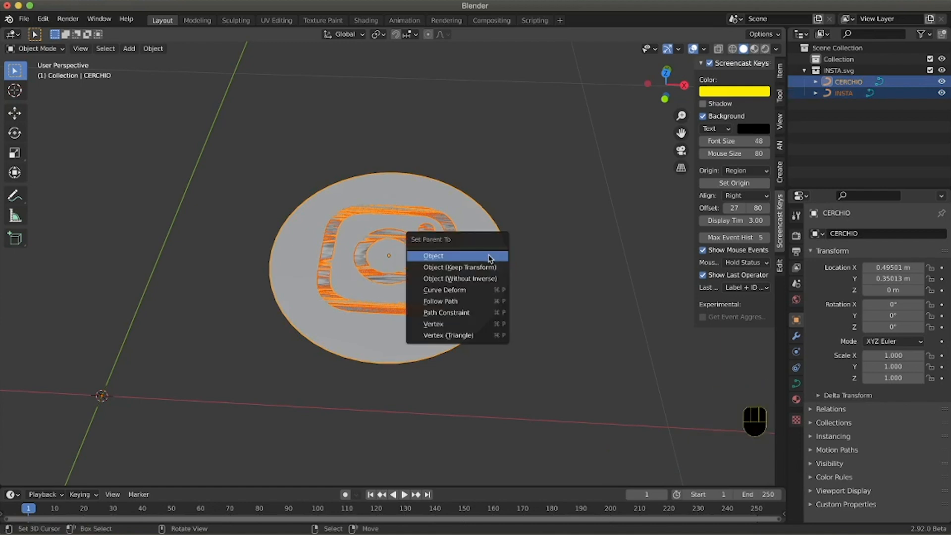
pyautogui.click(492, 268)
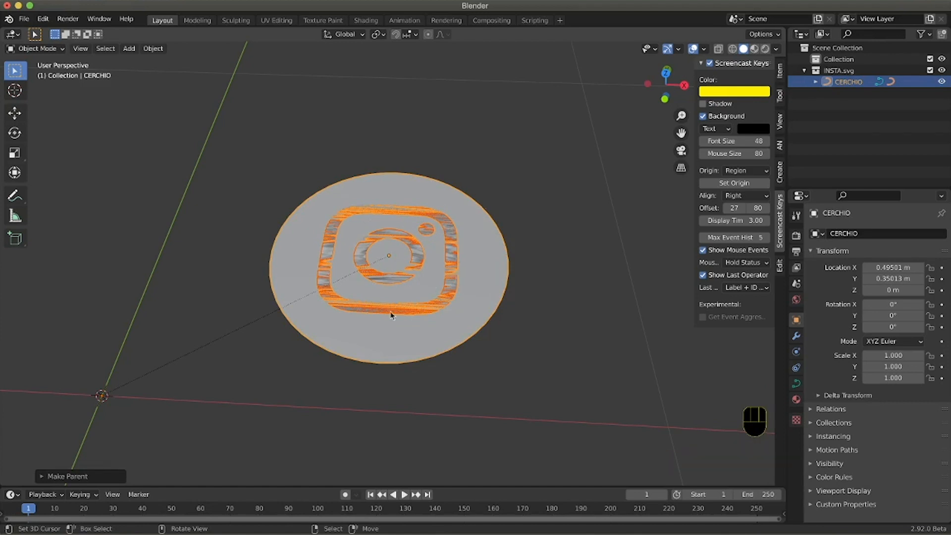
# - Expand the CERCHIO hierarchy and set the circle's X, Y and Z location to 0 m
pyautogui.click(509, 272)
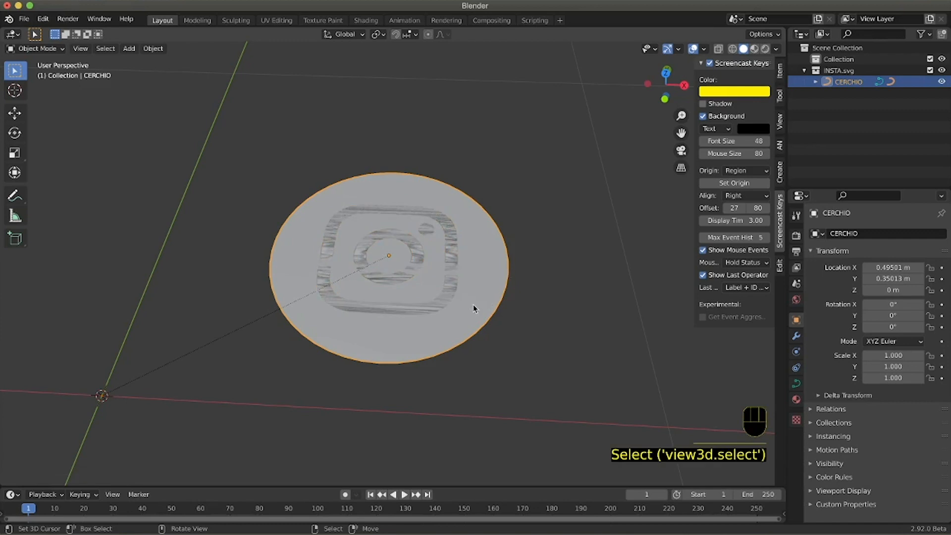
pyautogui.click(814, 82)
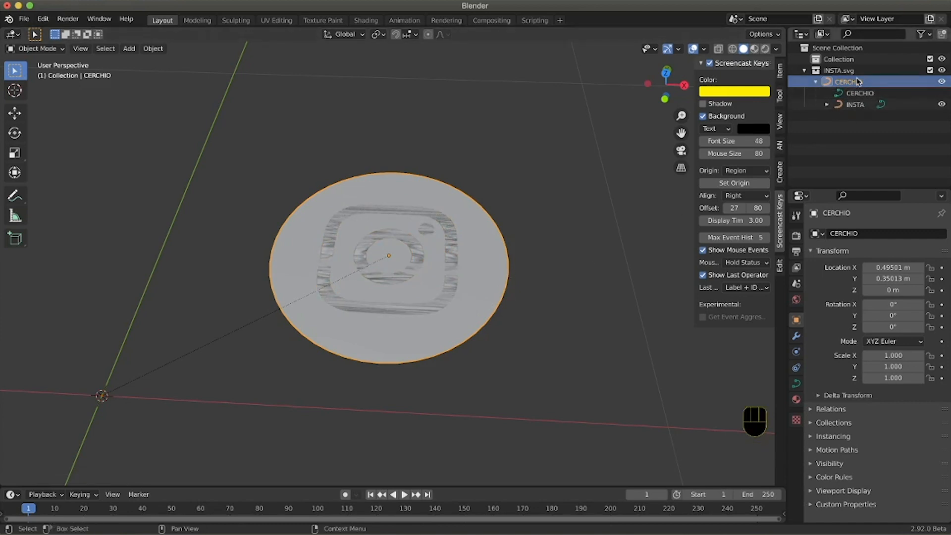
pyautogui.click(779, 71)
pyautogui.moveTo(730, 91); pyautogui.dragTo(730, 113)
pyautogui.write('0')
pyautogui.press('Return')
# - Hide the CERCHIO circle in the viewport and select the INSTA logo curve
pyautogui.keyDown('ctrl'); pyautogui.scroll(-8, 366, 314); pyautogui.keyUp('ctrl')
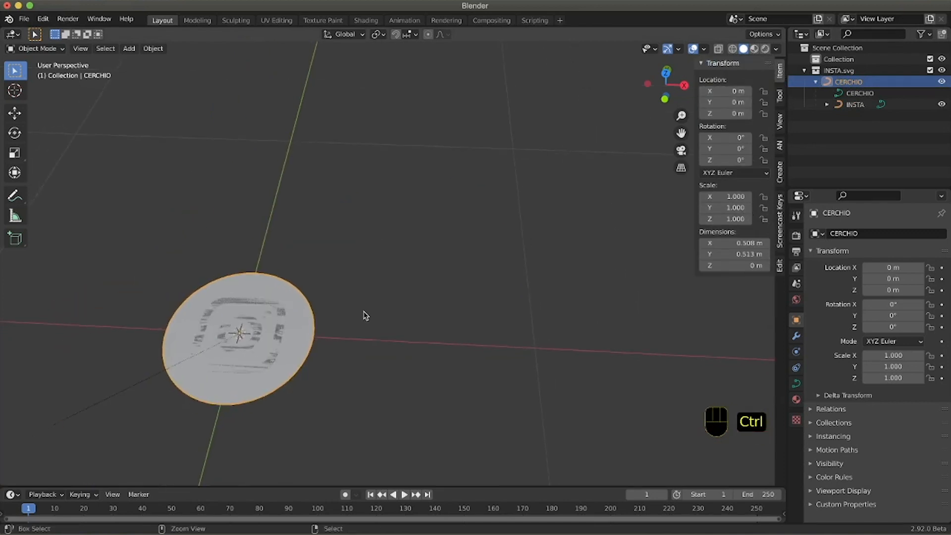
pyautogui.hscroll(-8, 306, 359)
pyautogui.keyDown('shift'); pyautogui.scroll(-5, 304, 359); pyautogui.keyUp('shift')
pyautogui.keyDown('shift'); pyautogui.scroll(-1, 304, 359); pyautogui.keyUp('shift')
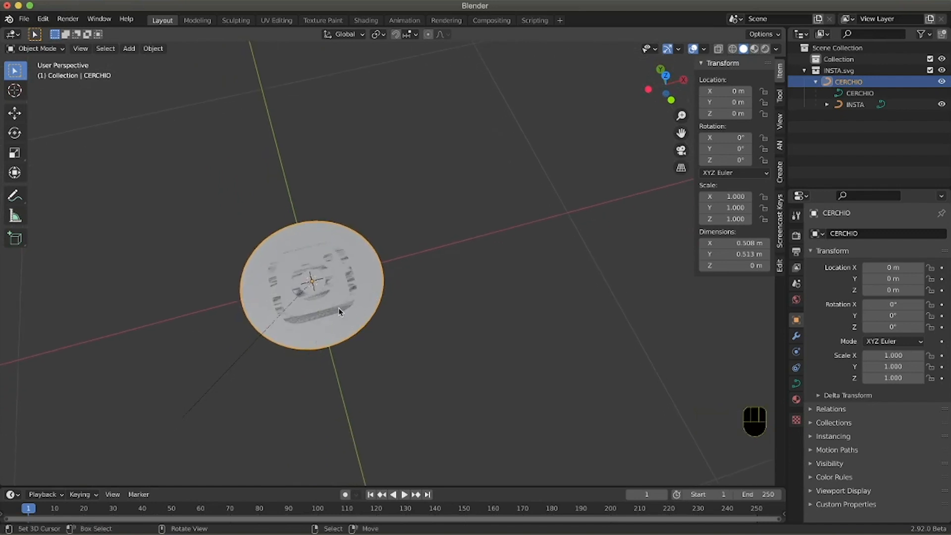
pyautogui.hscroll(-5, 318, 318)
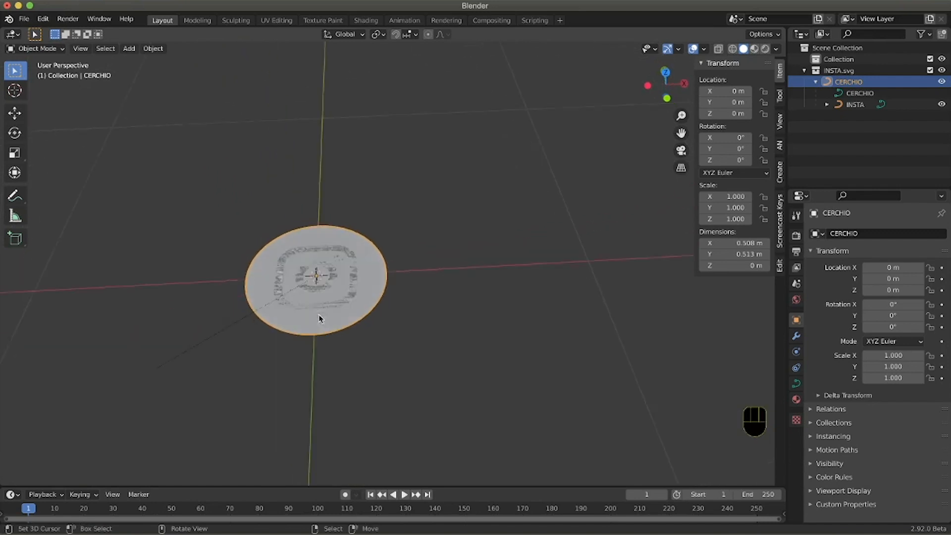
pyautogui.click(332, 313)
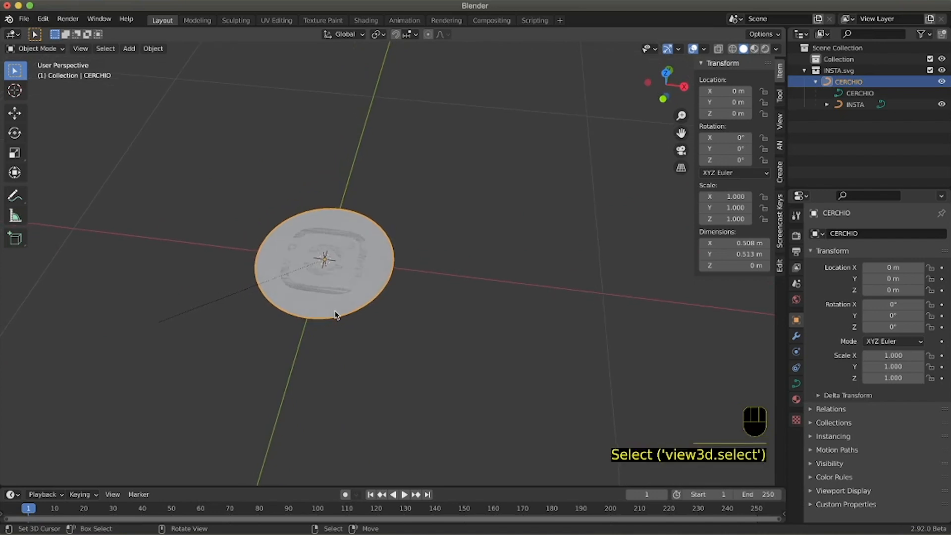
pyautogui.click(941, 82)
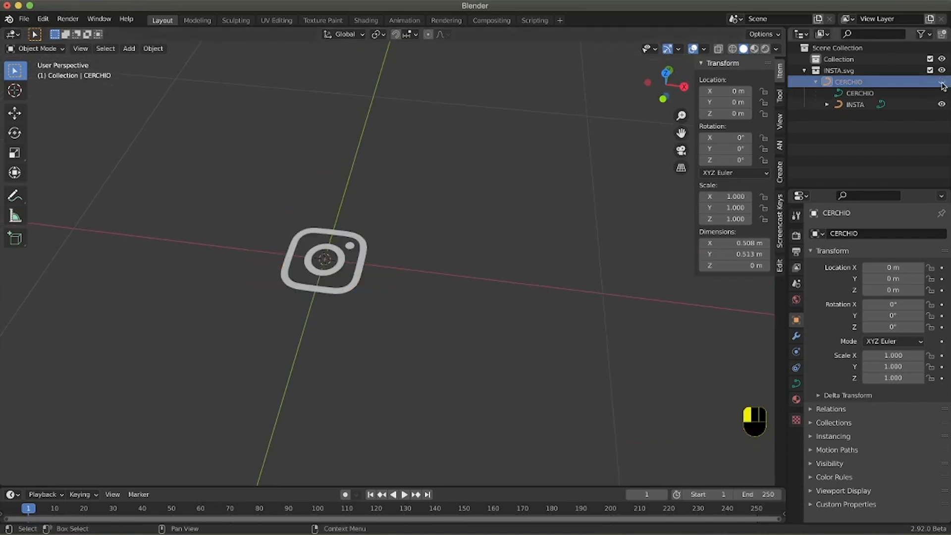
pyautogui.click(350, 294)
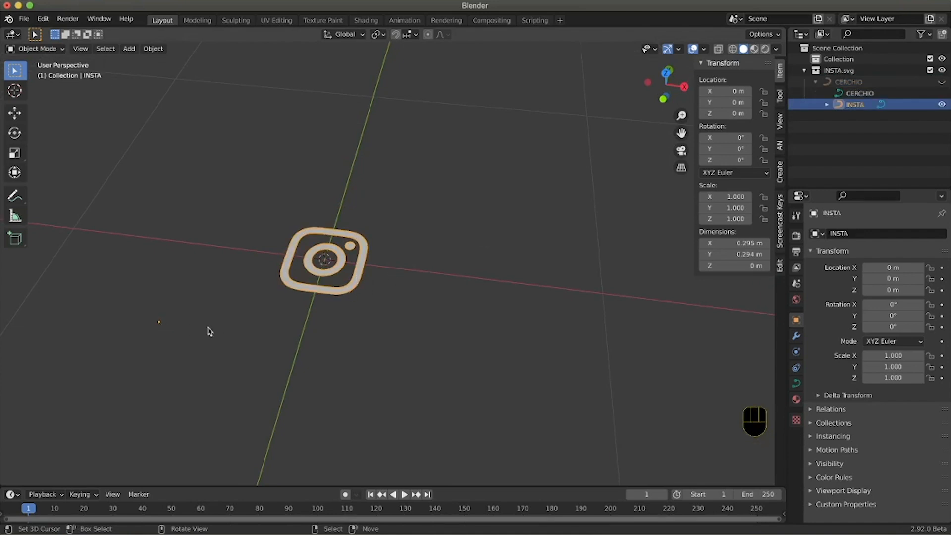
pyautogui.keyDown('shift'); pyautogui.hscroll(-4, 210, 332); pyautogui.keyUp('shift')
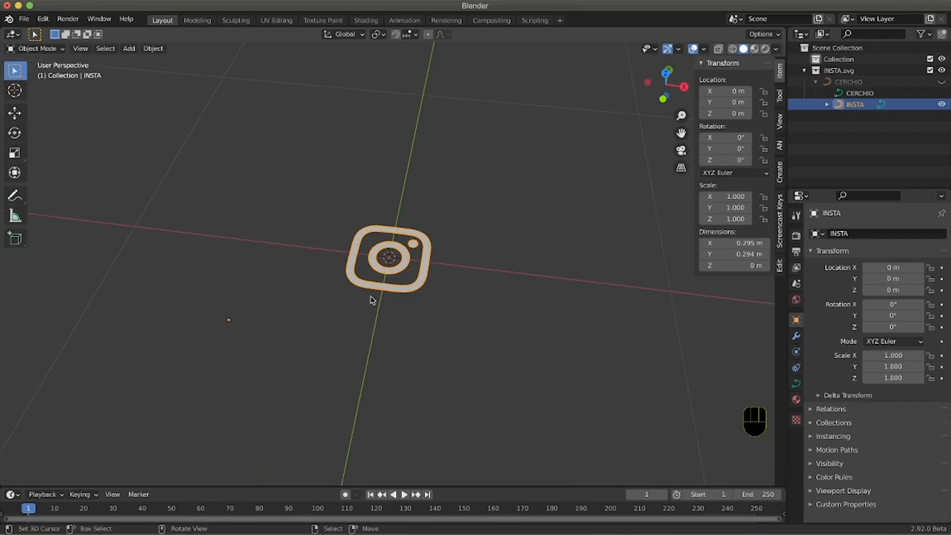
# - Set the origin of the INSTA logo curve to the 3D cursor
pyautogui.click(154, 48)
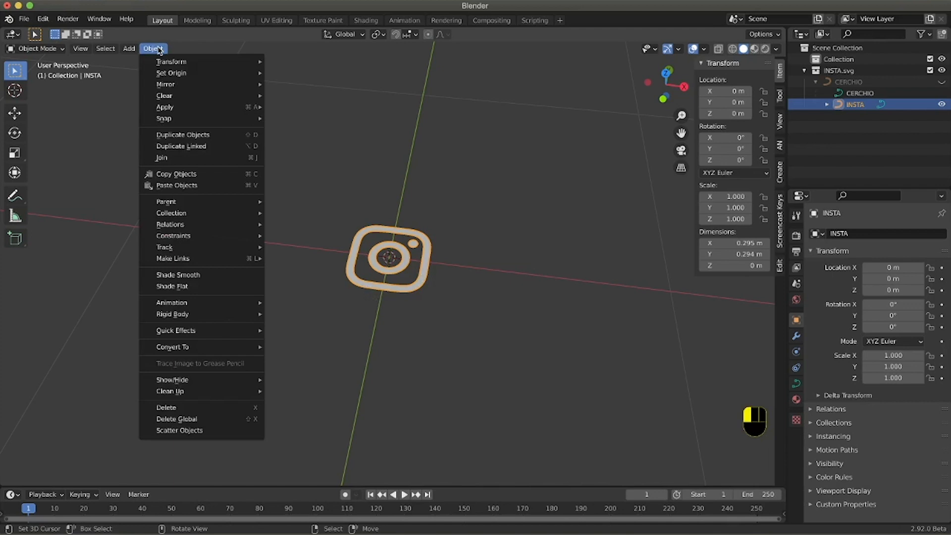
pyautogui.moveTo(161, 73)
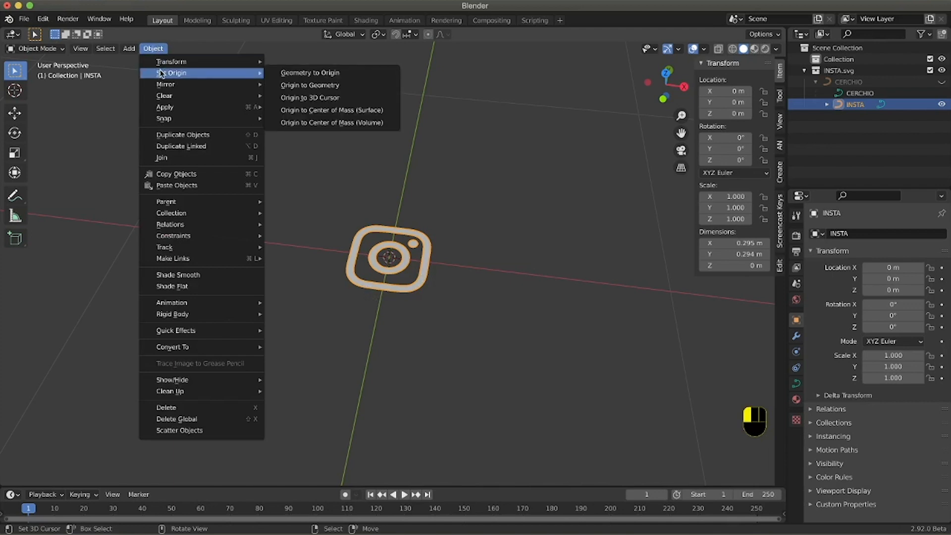
pyautogui.click(330, 98)
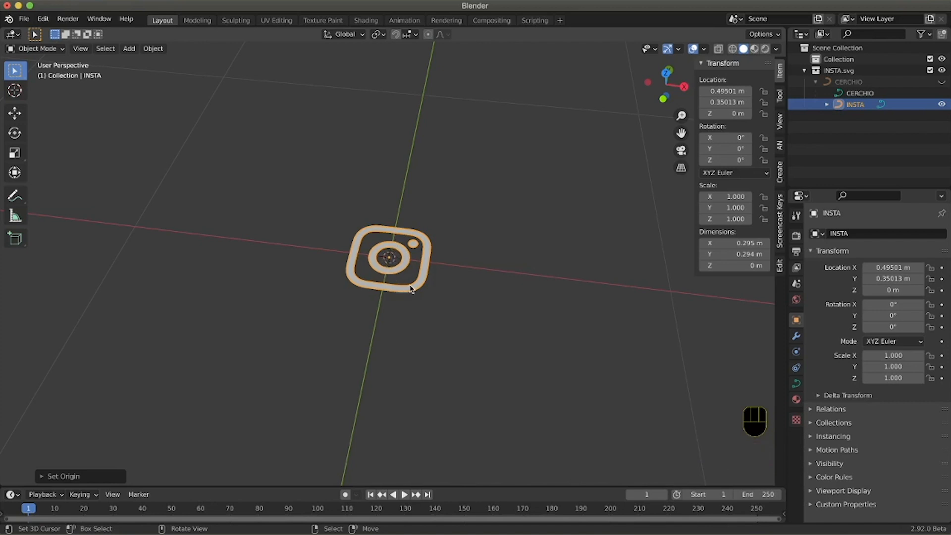
pyautogui.keyDown('ctrl'); pyautogui.moveTo(410, 288); pyautogui.dragTo(411, 307, button='middle'); pyautogui.keyUp('ctrl')
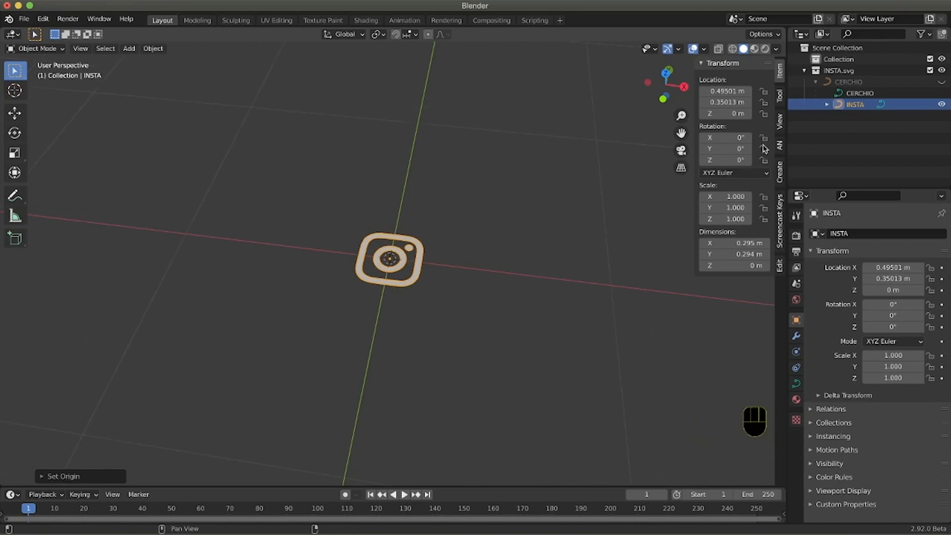
# - Show the CERCHIO circle to check it together with the INSTA logo, and hide it again
pyautogui.click(942, 82)
pyautogui.moveTo(394, 299)
pyautogui.keyDown('ctrl'); pyautogui.mouseDown(button='middle')
pyautogui.moveTo(435, 335)
pyautogui.moveTo(378, 308)
pyautogui.moveTo(397, 300)
pyautogui.mouseUp(button='middle'); pyautogui.keyUp('ctrl')
pyautogui.click(942, 82)
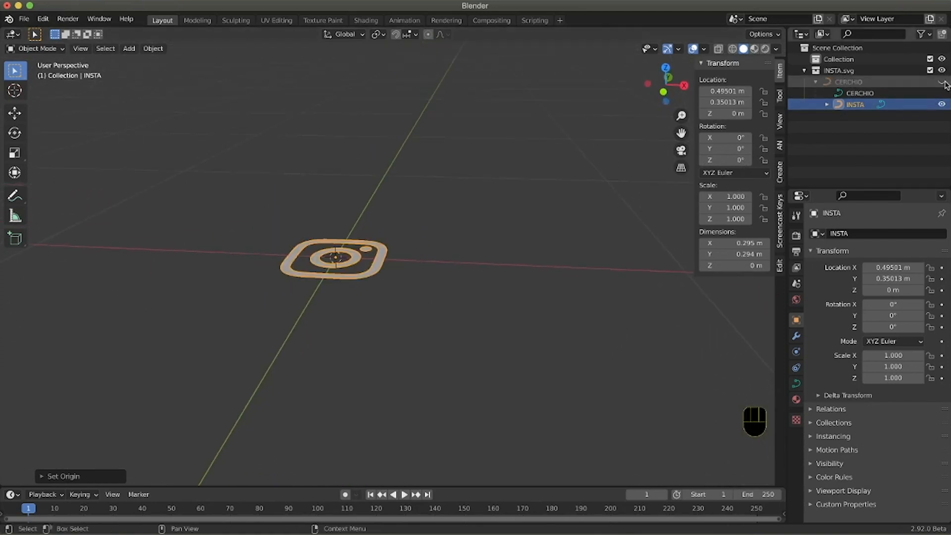
# - Add a cylinder mesh at the world origin
pyautogui.keyDown('ctrl'); pyautogui.moveTo(415, 275); pyautogui.dragTo(355, 269, button='middle'); pyautogui.keyUp('ctrl')
pyautogui.hotkey('shift', 'a')
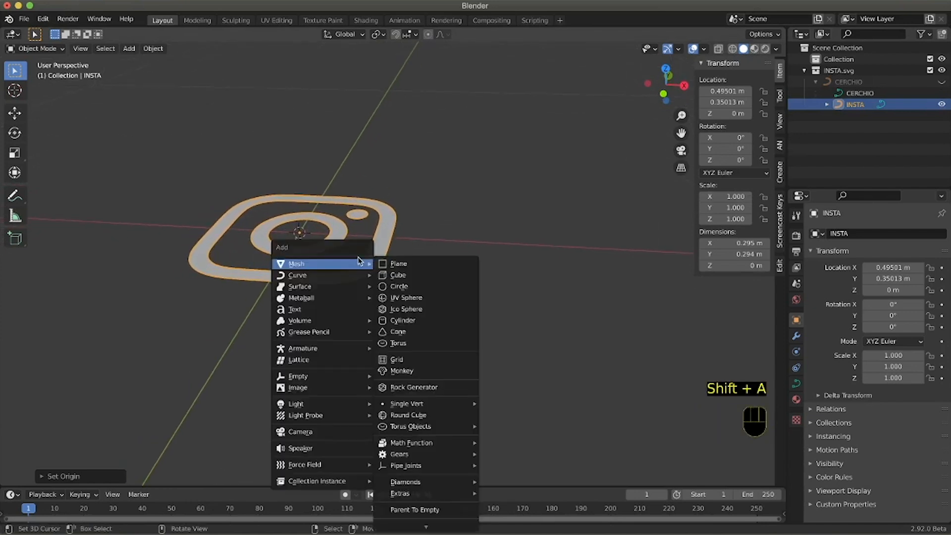
pyautogui.click(424, 320)
pyautogui.keyDown('ctrl'); pyautogui.moveTo(407, 270); pyautogui.dragTo(404, 276, button='middle'); pyautogui.keyUp('ctrl')
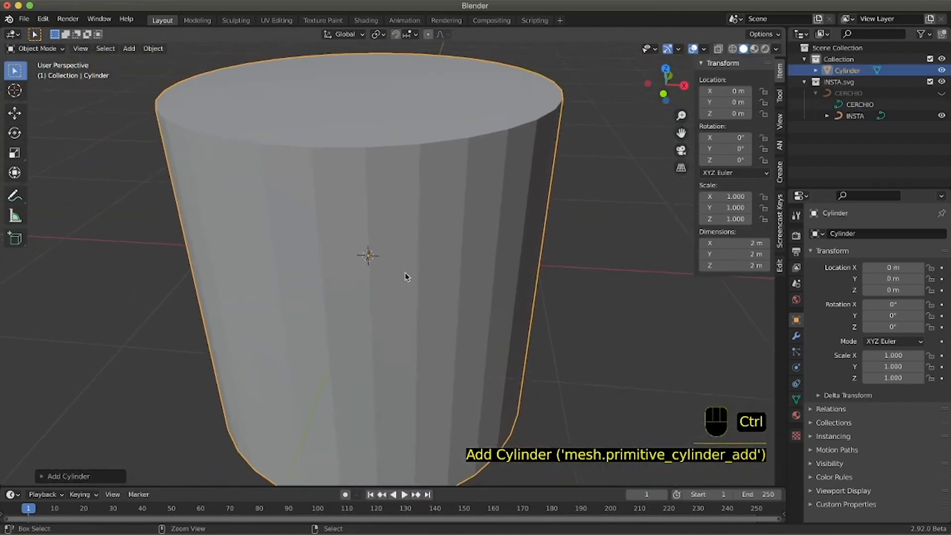
# - Scale the cylinder down uniformly to about 0.51 m so its diameter matches the CERCHIO circle
pyautogui.press('s')
pyautogui.click(513, 285)
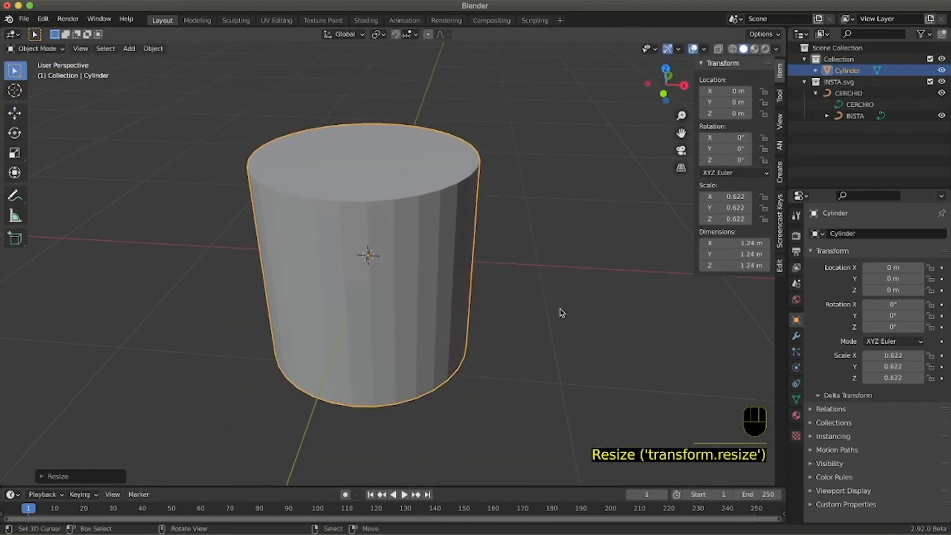
pyautogui.press('s')
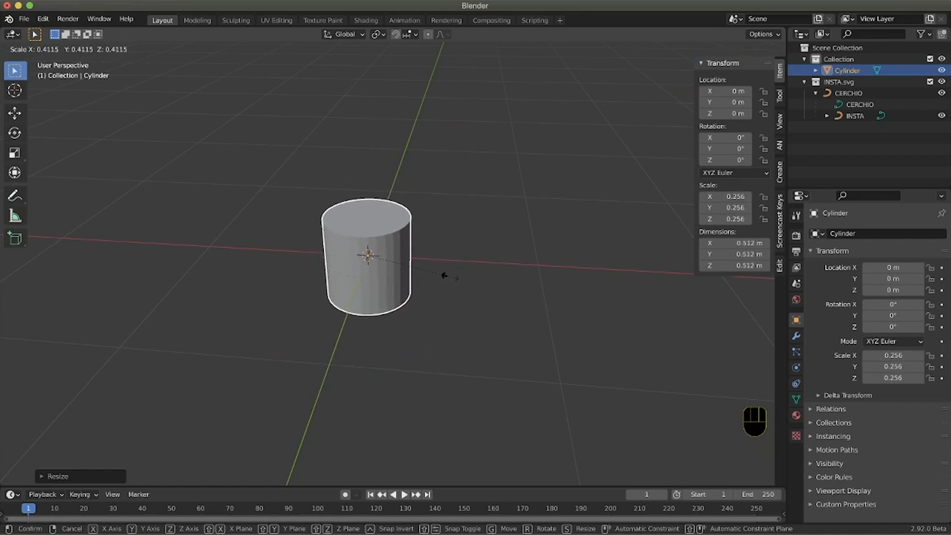
pyautogui.keyDown('ctrl'); pyautogui.click(452, 278); pyautogui.keyUp('ctrl')
pyautogui.keyDown('ctrl'); pyautogui.scroll(7, 425, 289); pyautogui.keyUp('ctrl')
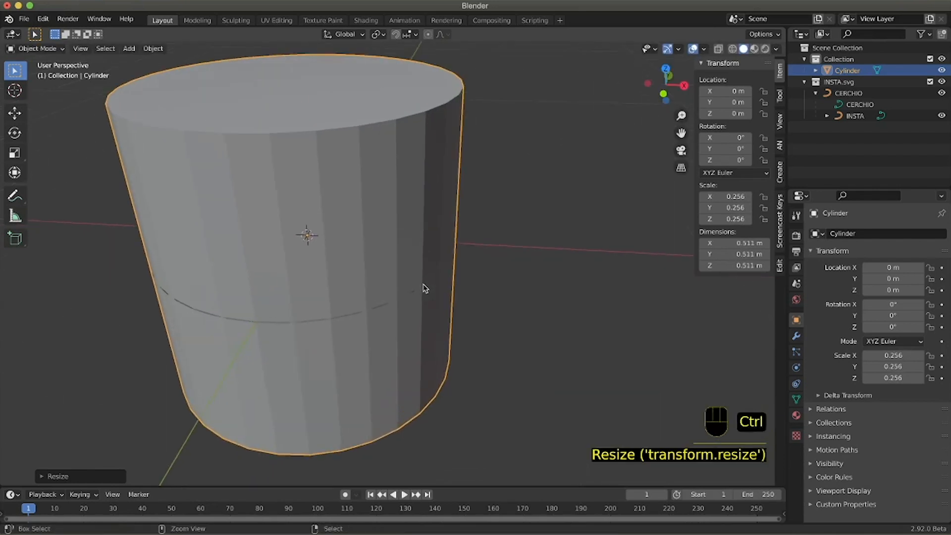
pyautogui.keyDown('ctrl'); pyautogui.scroll(-2, 425, 290); pyautogui.keyUp('ctrl')
# - Flatten the cylinder along the Z axis into a disc about 0.042 m thick
pyautogui.press('s')
pyautogui.press('z')
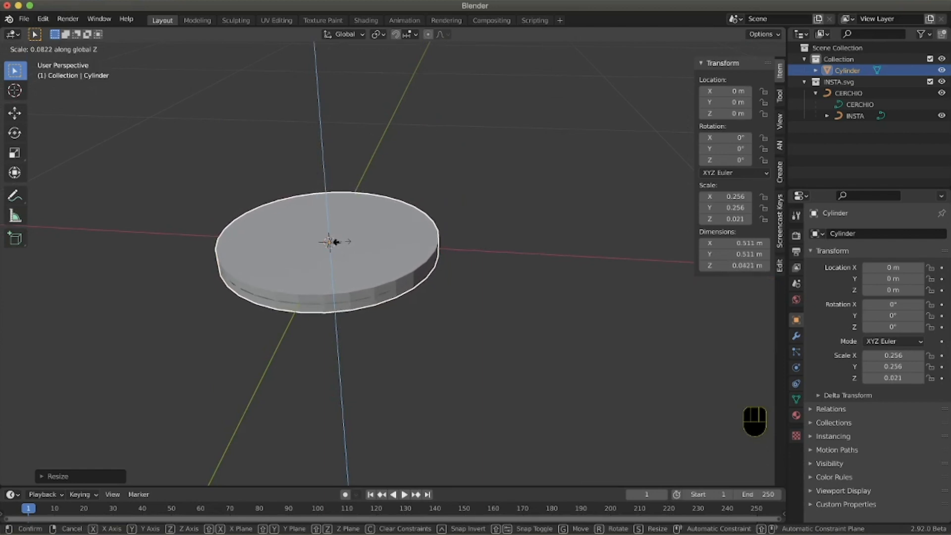
pyautogui.click(341, 242)
pyautogui.hscroll(-5, 407, 299)
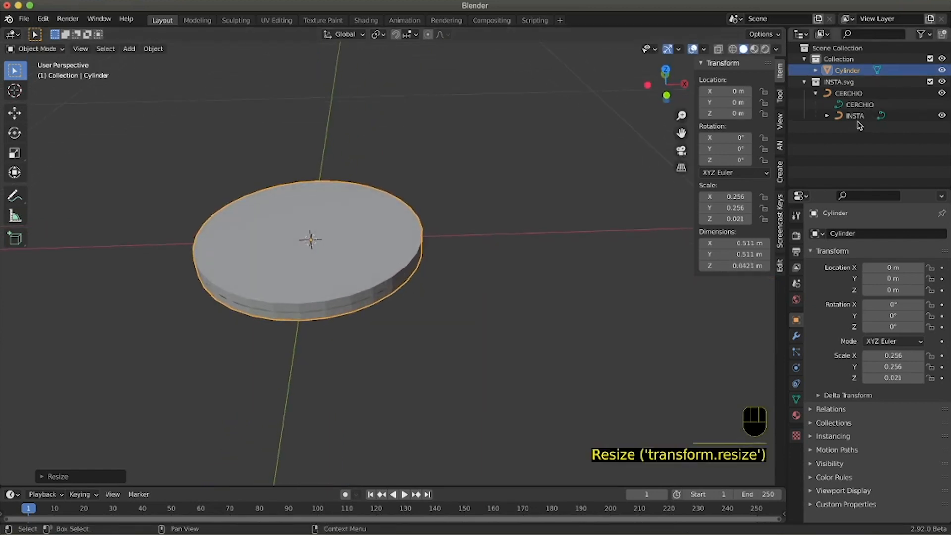
pyautogui.scroll(-1, 395, 249)
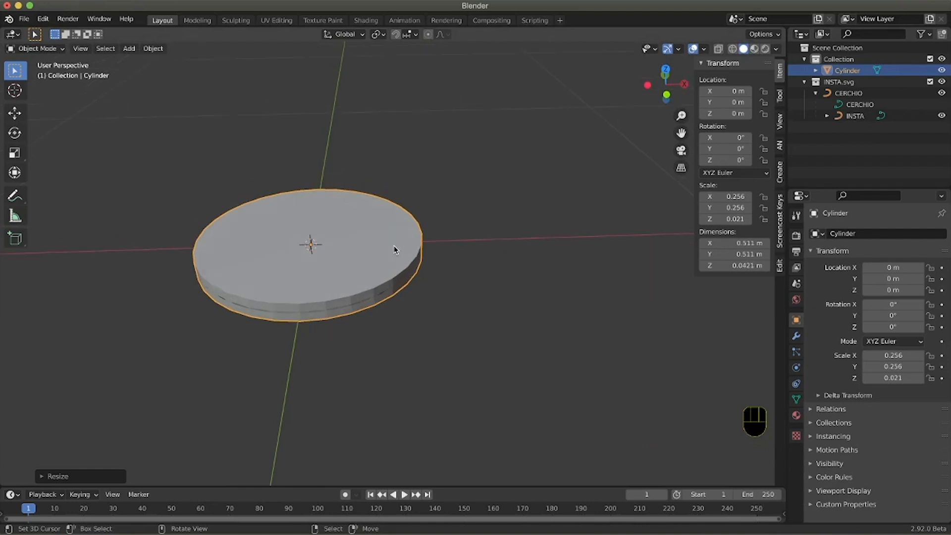
# - Try to delete the CERCHIO circle while the INSTA logo is still parented to it, and undo the deletion
pyautogui.click(854, 97)
pyautogui.rightClick(854, 98)
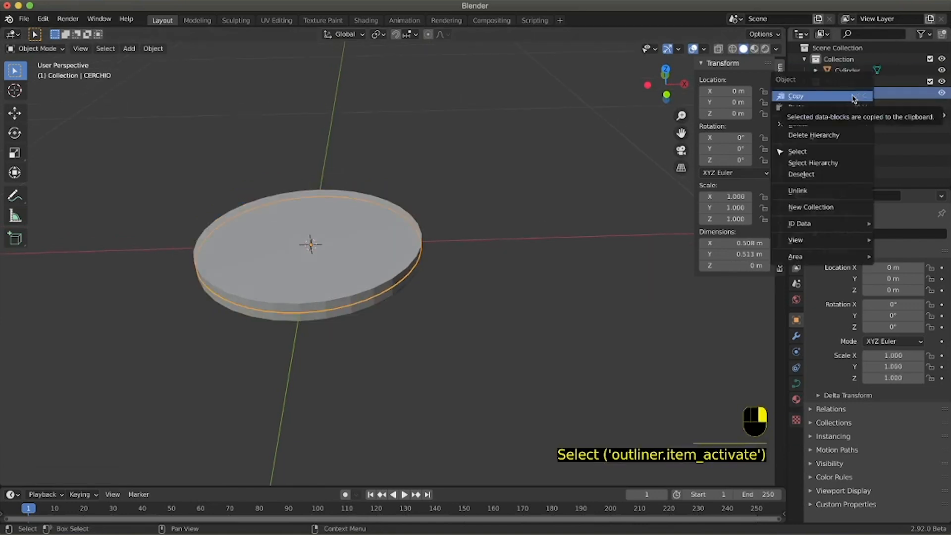
pyautogui.click(842, 123)
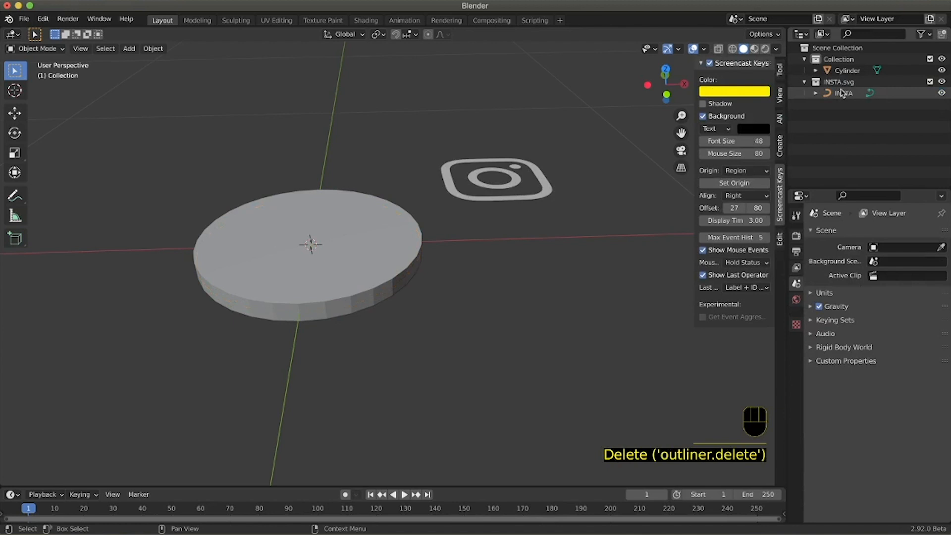
pyautogui.press('super+z')
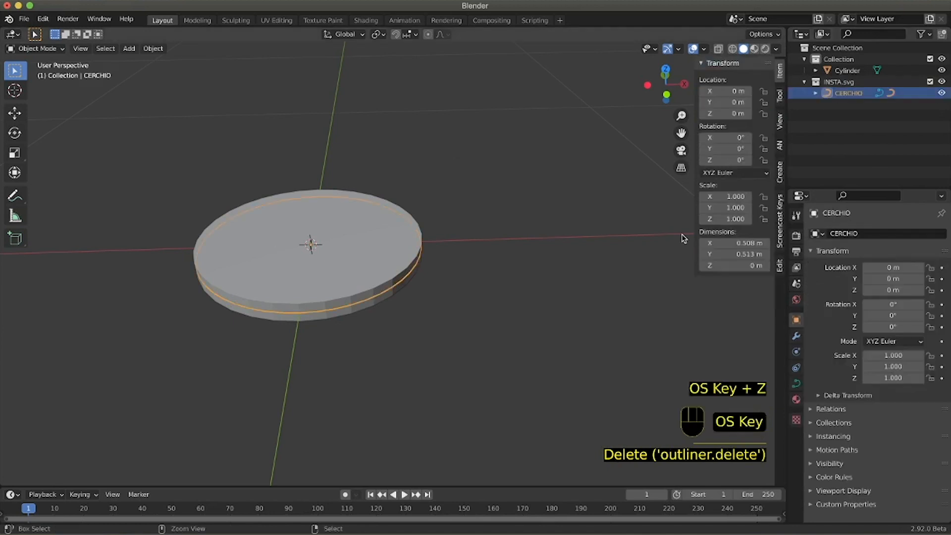
# - Hide the cylinder and clear the parent of the INSTA logo curve
pyautogui.click(941, 70)
pyautogui.click(373, 242)
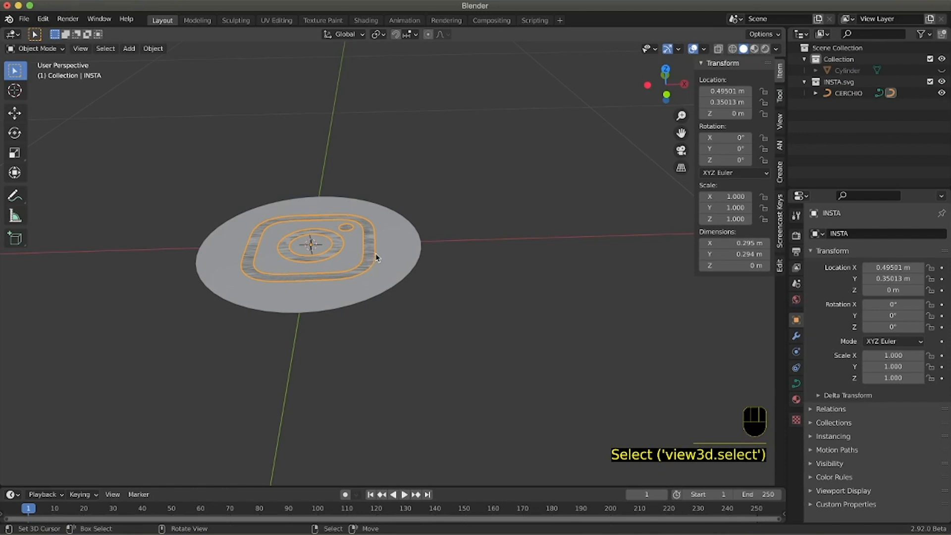
pyautogui.press('alt')
pyautogui.hotkey('alt', 'p')
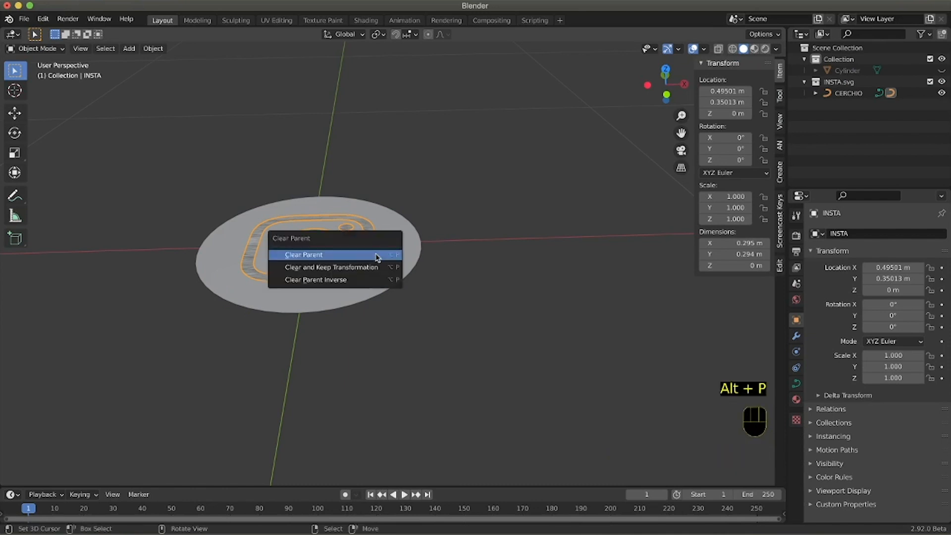
pyautogui.click(359, 258)
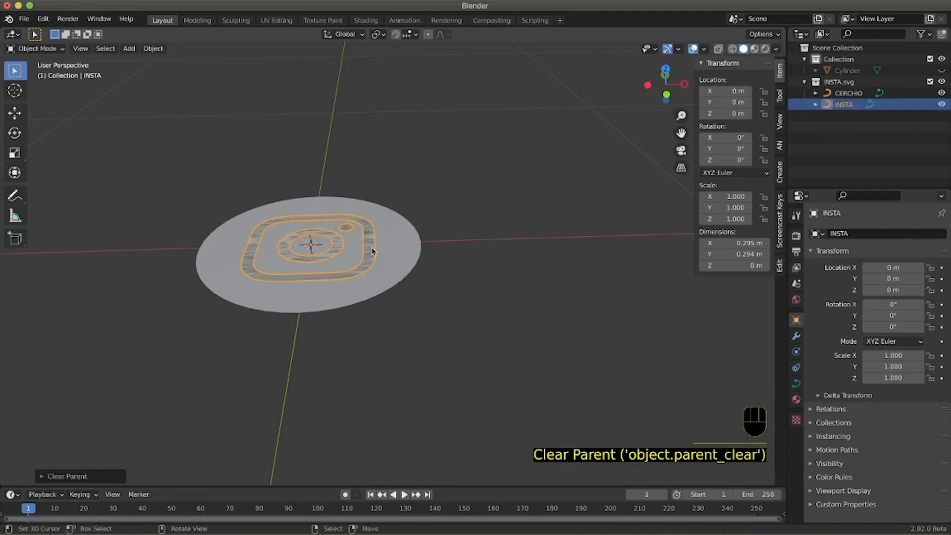
# - Delete the CERCHIO circle from the INSTA.svg collection
pyautogui.click(851, 93)
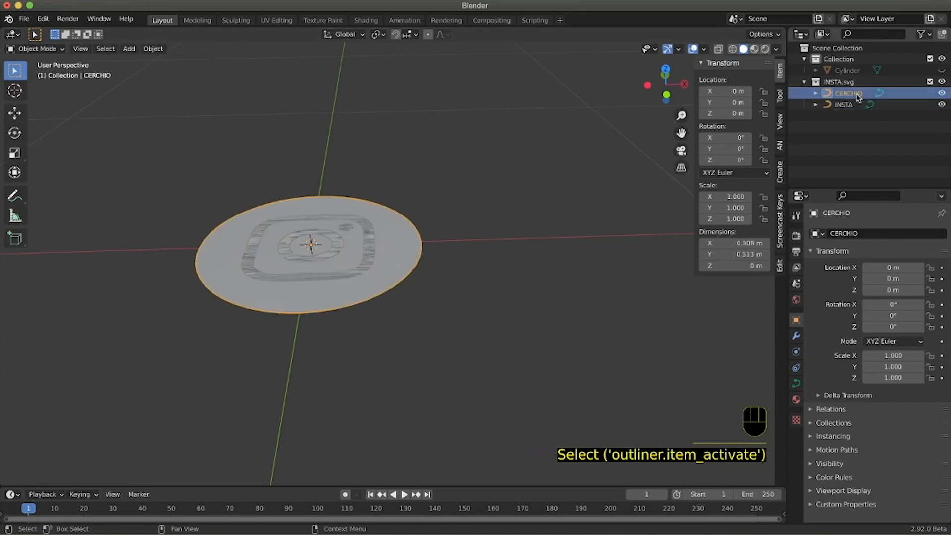
pyautogui.rightClick(859, 95)
pyautogui.click(859, 95)
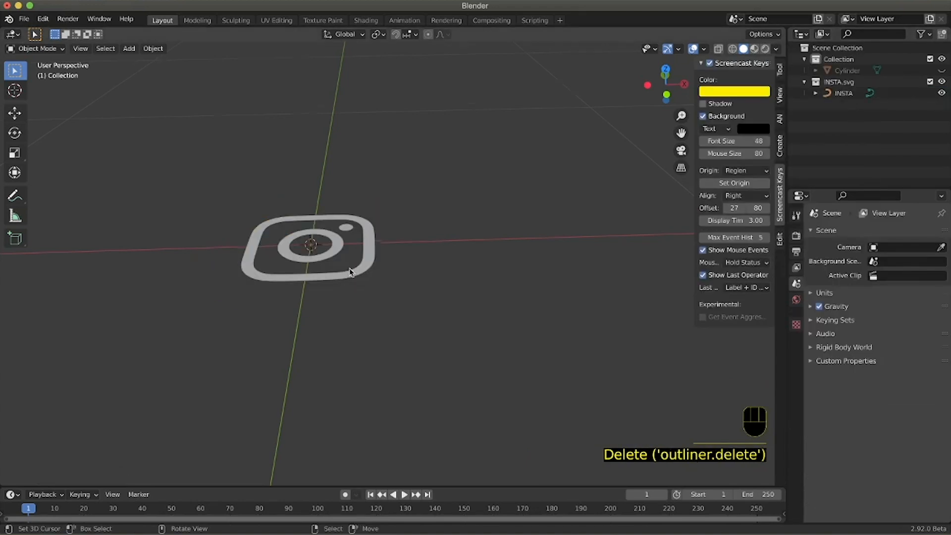
pyautogui.scroll(2, 350, 272)
pyautogui.keyDown('ctrl'); pyautogui.scroll(-3, 354, 274); pyautogui.keyUp('ctrl')
# - Make the cylinder visible again and rename it CIRCLE
pyautogui.click(942, 70)
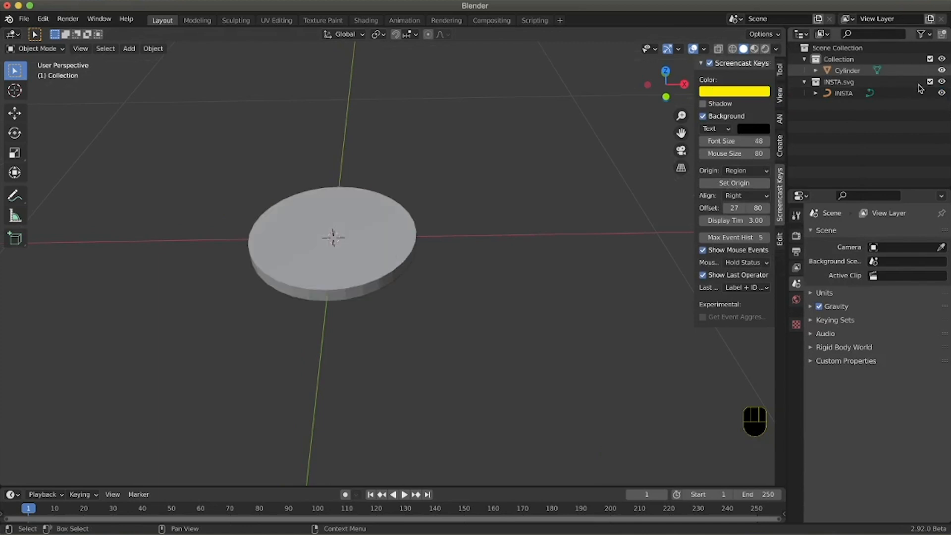
pyautogui.doubleClick(848, 70)
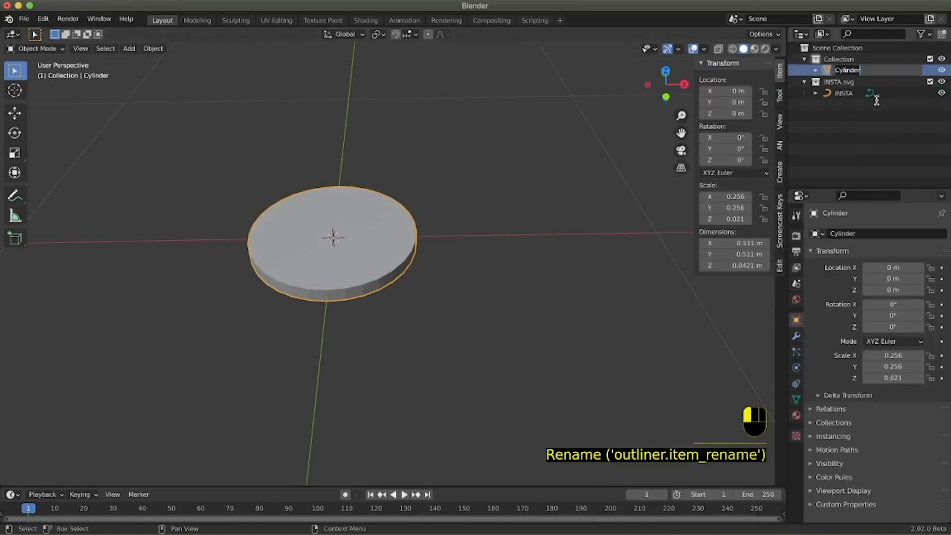
pyautogui.write('CIRCL')
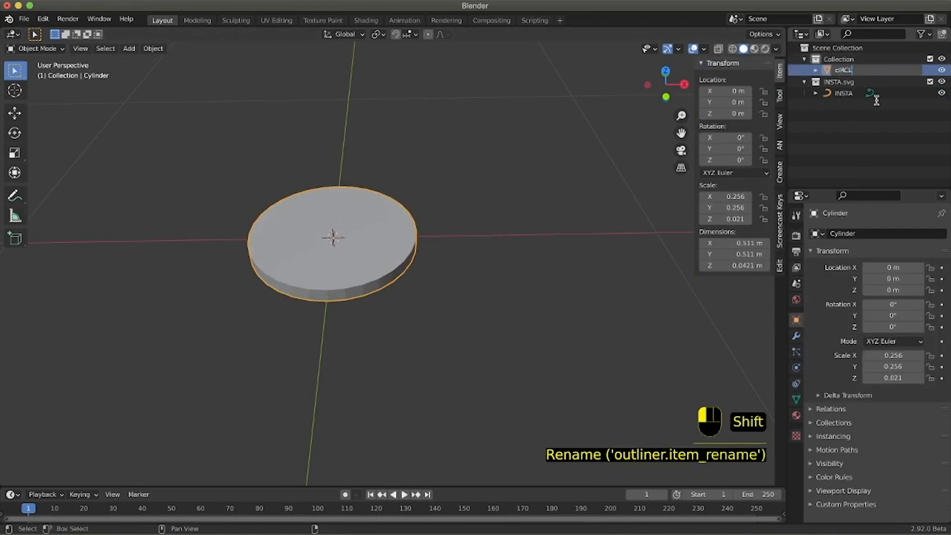
pyautogui.write('E')
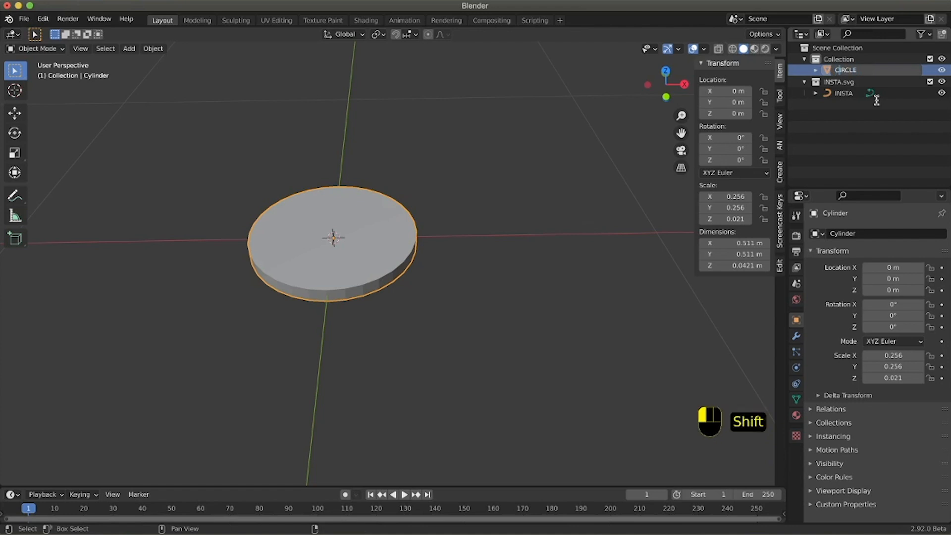
pyautogui.click(874, 99)
# - Move the INSTA curve into Collection and delete the emptied INSTA.svg collection
pyautogui.click(847, 94)
pyautogui.moveTo(848, 97); pyautogui.dragTo(839, 59)
pyautogui.rightClick(844, 97)
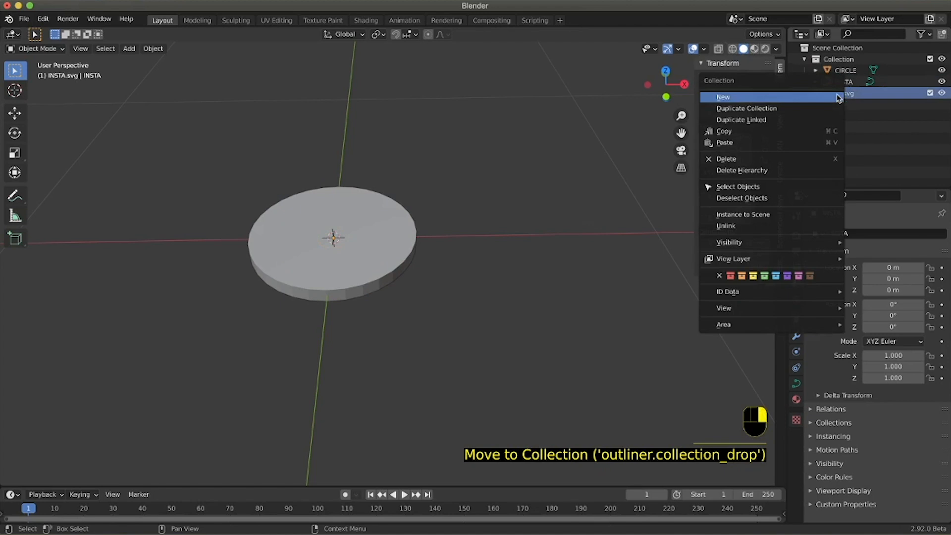
pyautogui.click(776, 159)
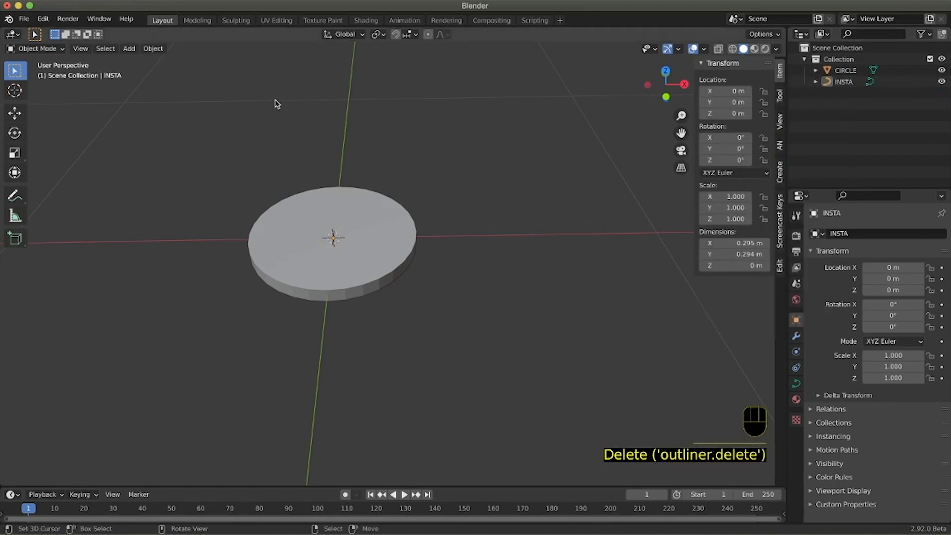
# - Hide the CIRCLE disc and expand the Geometry settings of the INSTA curve's data
pyautogui.click(941, 70)
pyautogui.moveTo(384, 293)
pyautogui.mouseDown(button='middle')
pyautogui.moveTo(387, 272)
pyautogui.moveTo(374, 283)
pyautogui.mouseUp(button='middle')
pyautogui.moveTo(486, 341); pyautogui.dragTo(461, 336, button='middle')
pyautogui.keyDown('shift'); pyautogui.moveTo(461, 337); pyautogui.dragTo(499, 333, button='middle'); pyautogui.keyUp('shift')
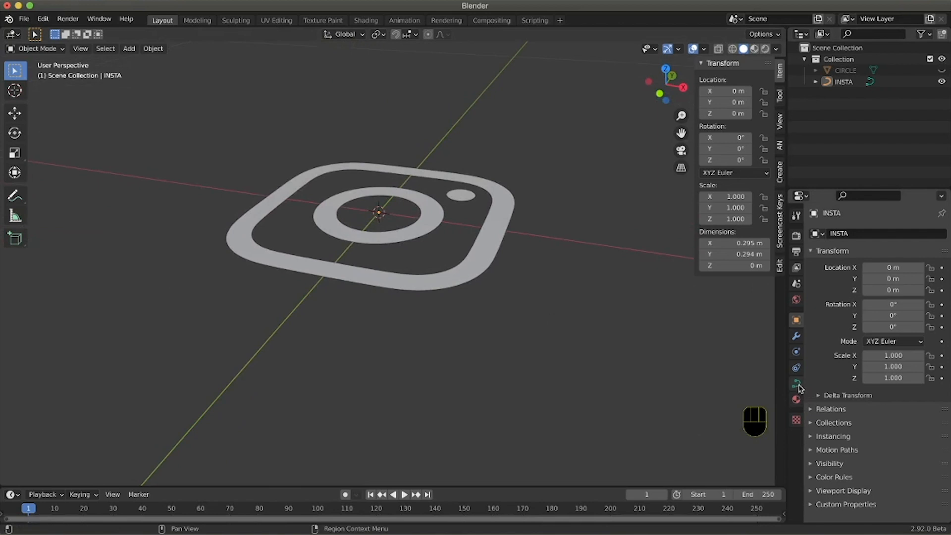
pyautogui.click(797, 384)
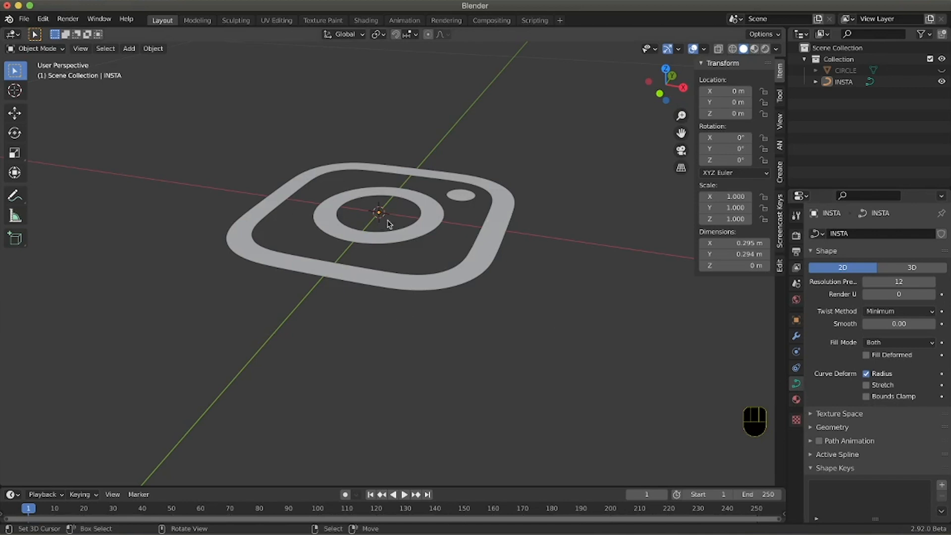
pyautogui.scroll(-2, 848, 421)
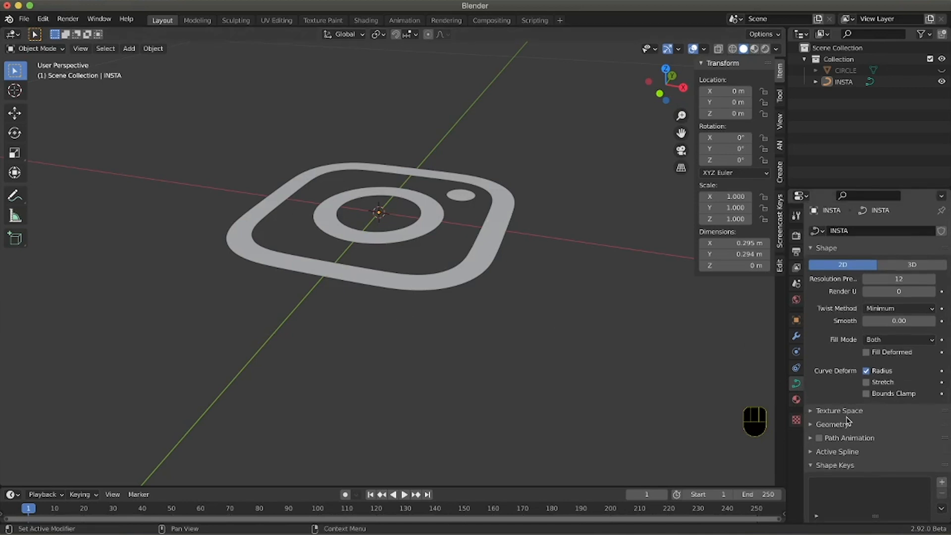
pyautogui.click(812, 407)
pyautogui.scroll(-6, 882, 357)
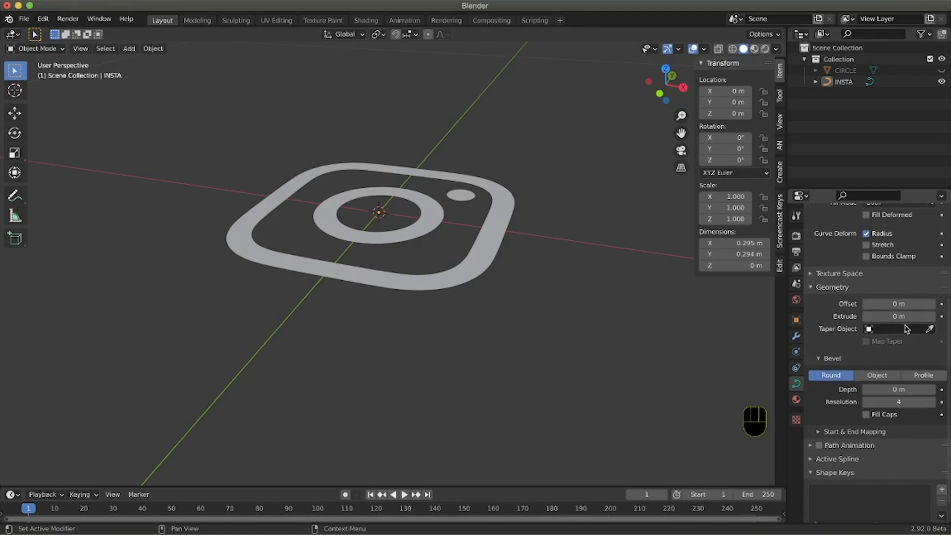
# - Try an extrude value of 0.1 m on the INSTA curve
pyautogui.click(892, 316)
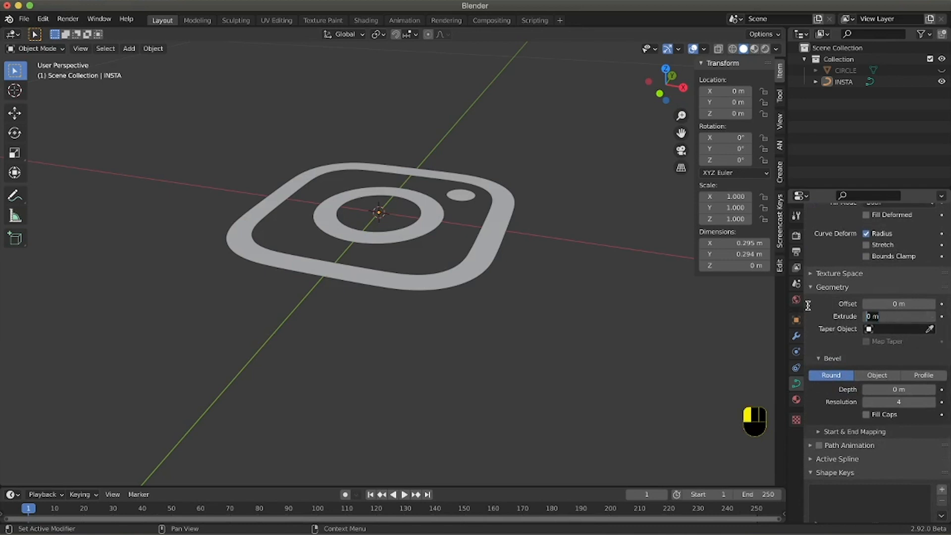
pyautogui.write('.1')
pyautogui.press('Return')
# - Set the INSTA curve's extrude to 0.01 m
pyautogui.click(874, 316)
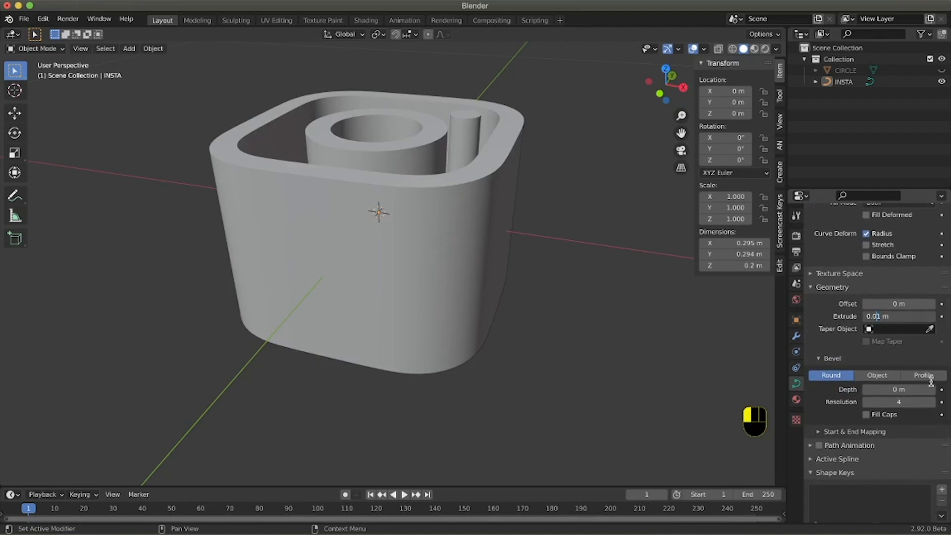
pyautogui.write('0')
pyautogui.press('Return')
pyautogui.moveTo(479, 280); pyautogui.dragTo(480, 282, button='middle')
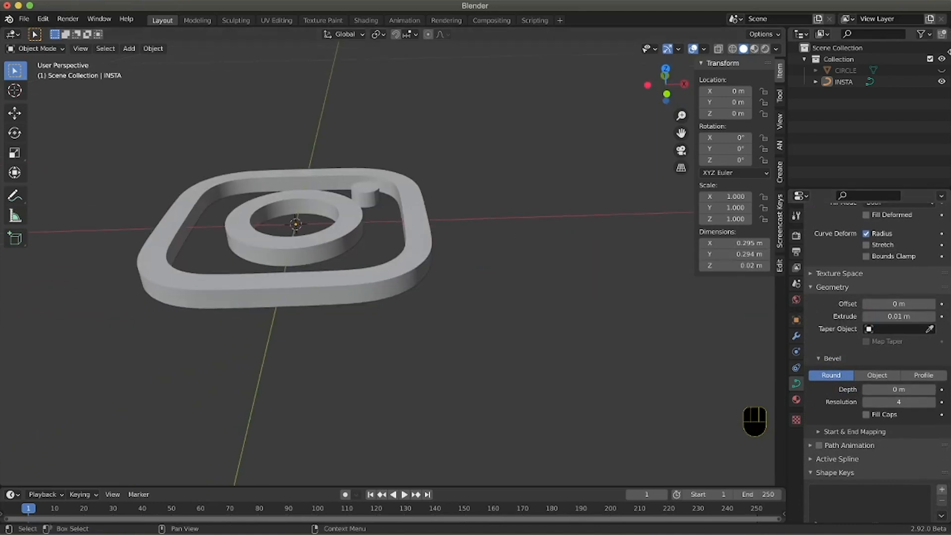
# - Make the CIRCLE disc visible again around the extruded logo
pyautogui.click(942, 70)
pyautogui.moveTo(410, 274); pyautogui.dragTo(410, 271, button='middle')
pyautogui.keyDown('ctrl'); pyautogui.scroll(-2, 410, 272); pyautogui.keyUp('ctrl')
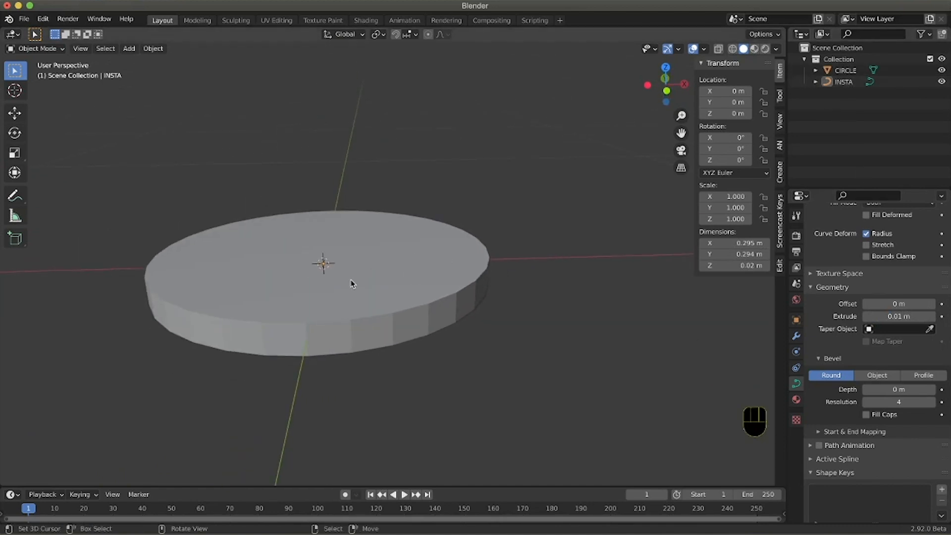
pyautogui.press('z')
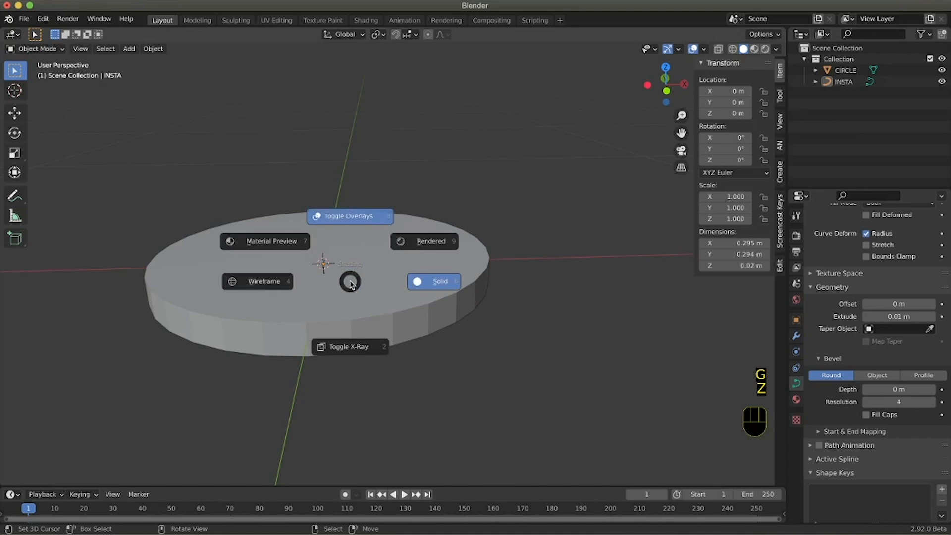
pyautogui.click(459, 258)
pyautogui.press('g')
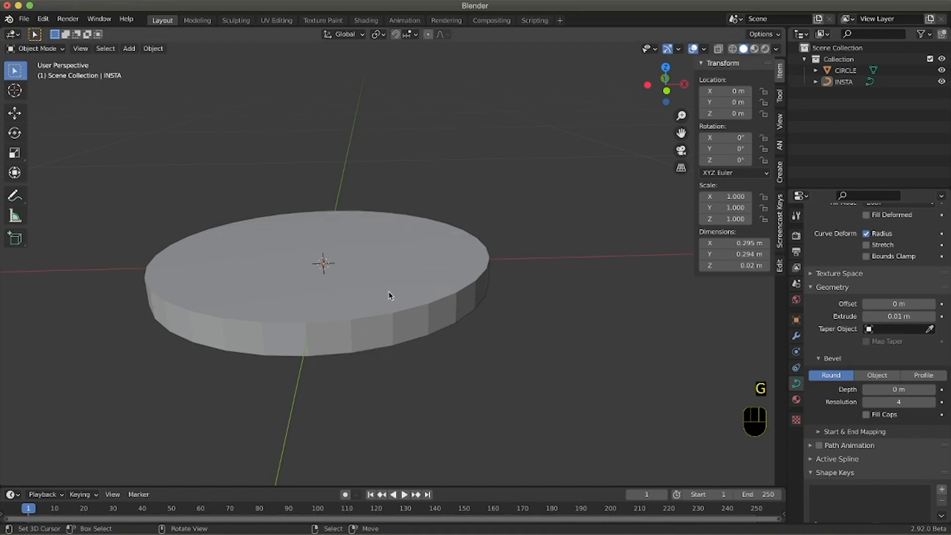
pyautogui.press('z')
pyautogui.click(390, 293)
pyautogui.moveTo(391, 291); pyautogui.dragTo(392, 289, button='middle')
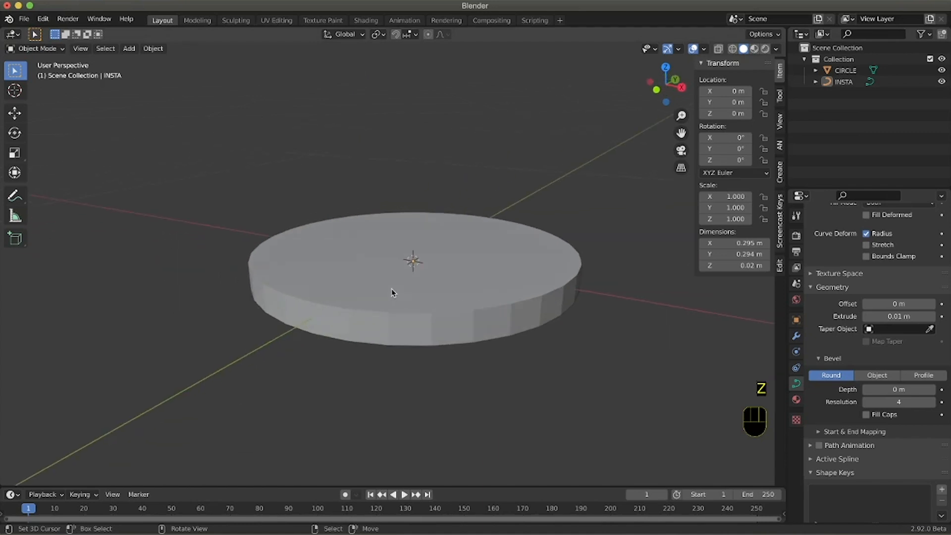
# - Raise the INSTA logo about 0.025 m along the global Z axis so it stands out from the disc's upper face
pyautogui.click(842, 81)
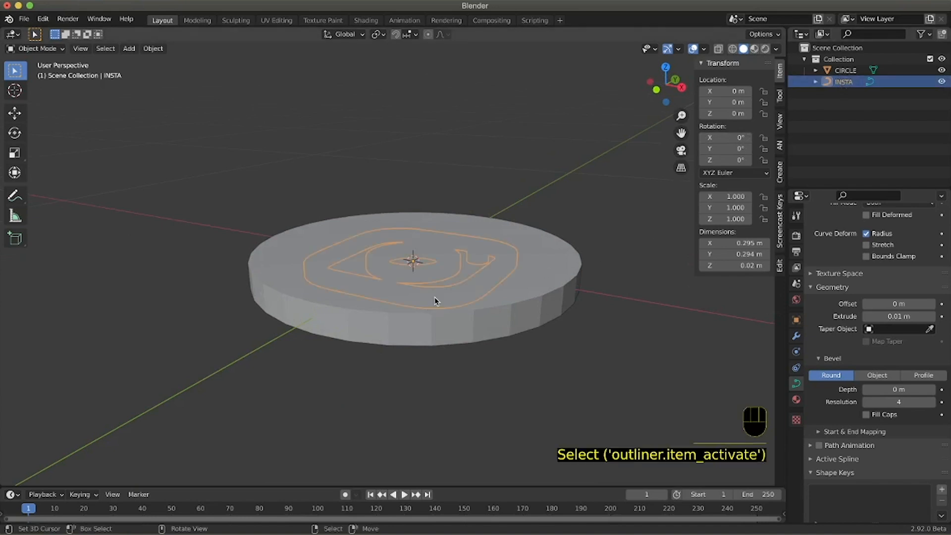
pyautogui.press('g')
pyautogui.press('z')
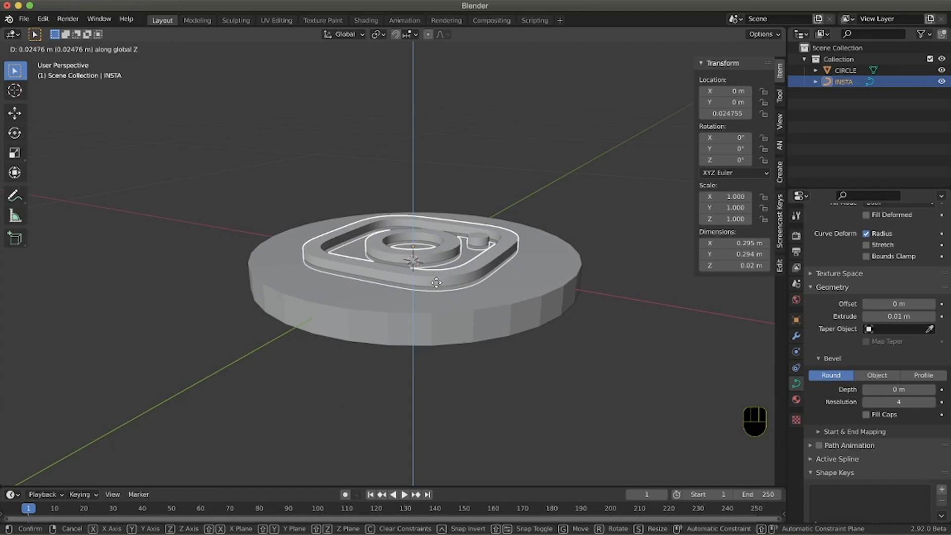
pyautogui.click(436, 283)
pyautogui.scroll(5, 436, 283)
pyautogui.scroll(-6, 436, 285)
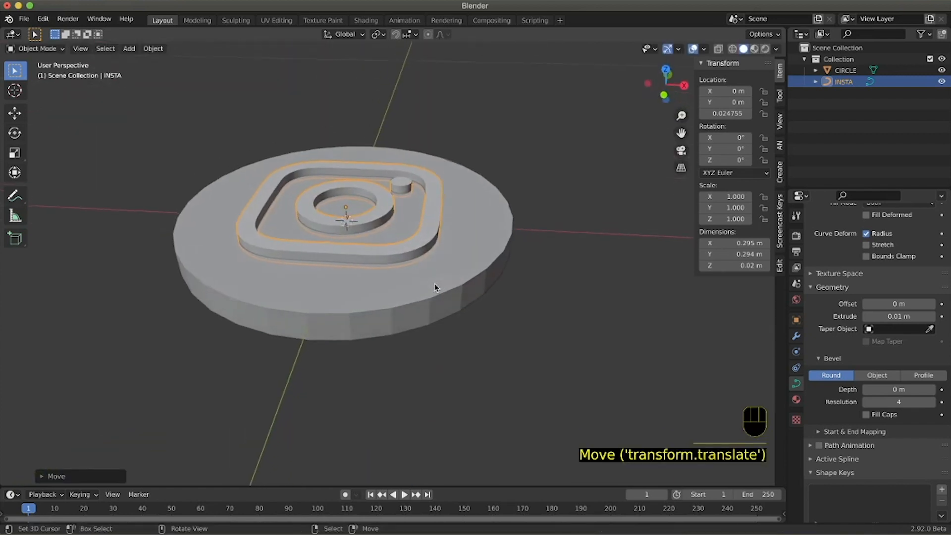
pyautogui.moveTo(435, 287); pyautogui.dragTo(462, 240, button='middle')
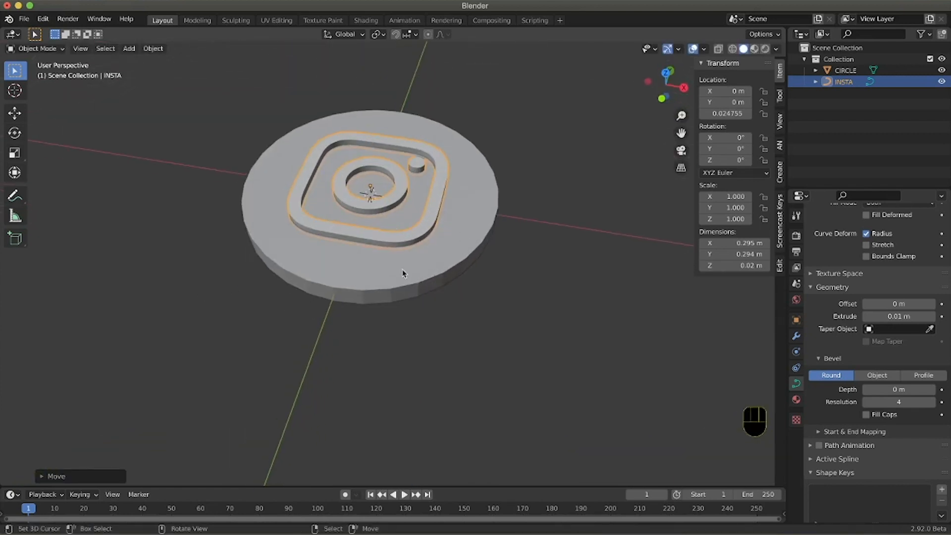
# - Add a Bevel modifier to the CIRCLE disc
pyautogui.click(460, 257)
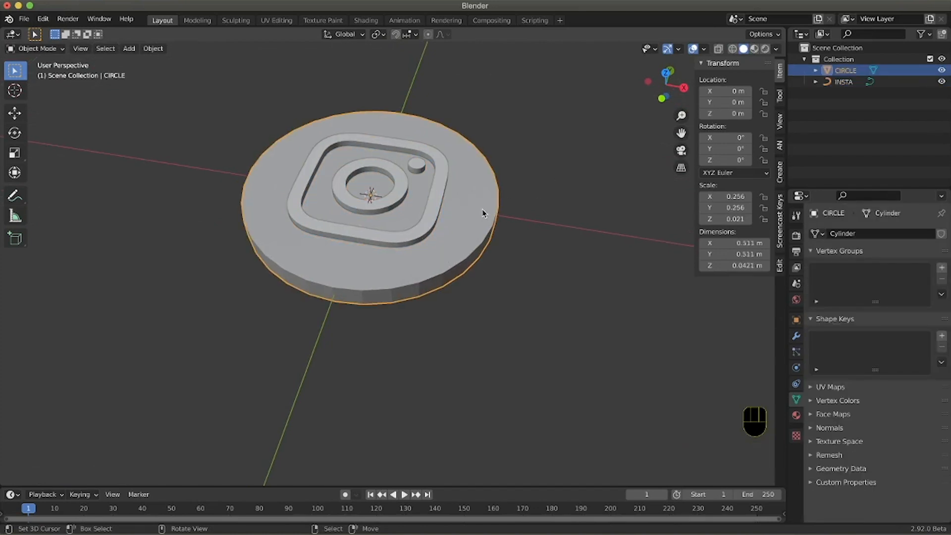
pyautogui.scroll(-5, 484, 213)
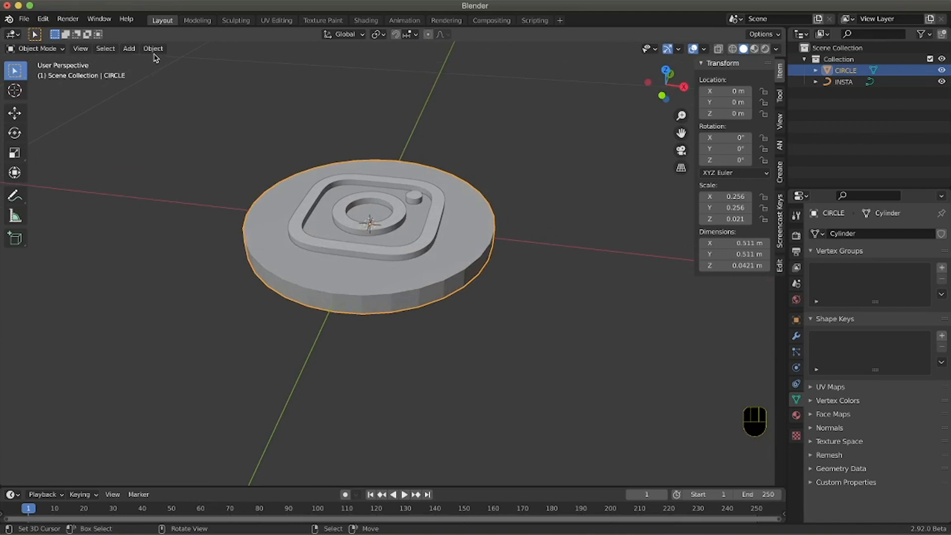
pyautogui.click(796, 336)
pyautogui.click(835, 234)
pyautogui.click(724, 288)
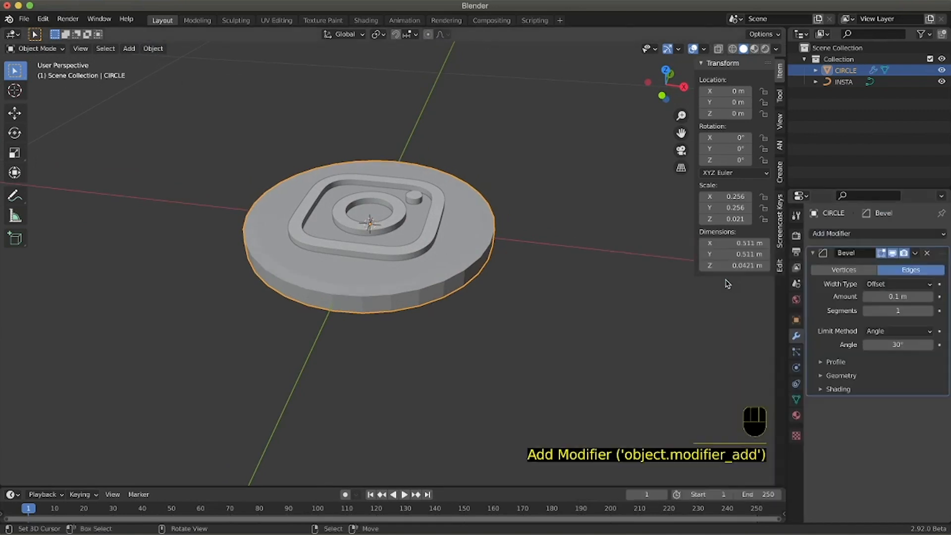
# - Apply the CIRCLE disc's scale so the bevel is computed evenly, and widen the transform values area slightly
pyautogui.keyDown('ctrl'); pyautogui.scroll(5, 416, 325); pyautogui.keyUp('ctrl')
pyautogui.scroll(2, 415, 328)
pyautogui.keyDown('shift'); pyautogui.scroll(2, 416, 327); pyautogui.keyUp('shift')
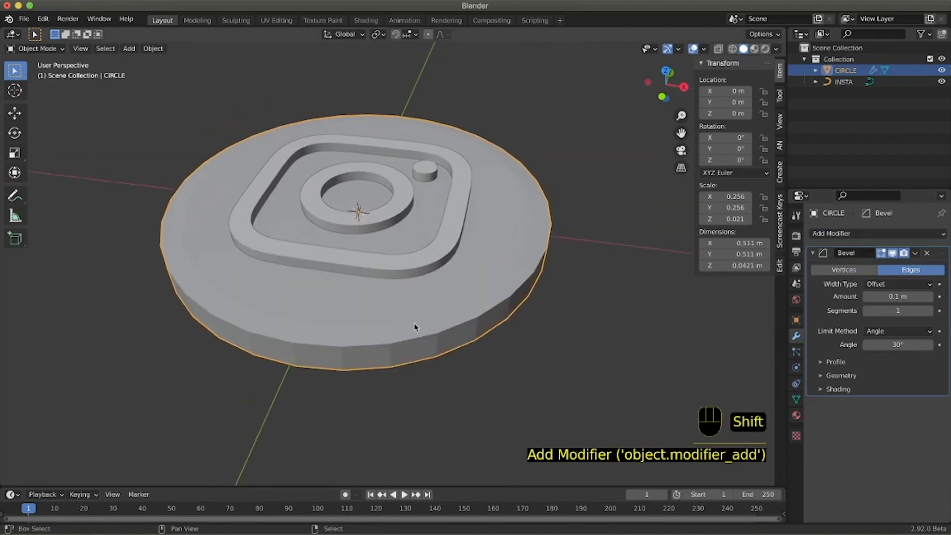
pyautogui.scroll(-4, 405, 323)
pyautogui.keyDown('shift'); pyautogui.scroll(-3, 405, 322); pyautogui.keyUp('shift')
pyautogui.scroll(3, 404, 322)
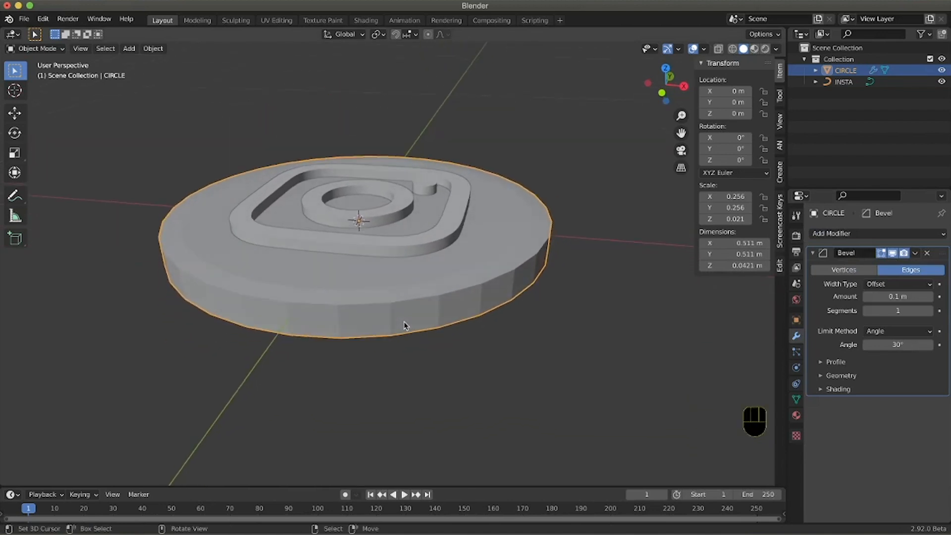
pyautogui.keyDown('ctrl'); pyautogui.scroll(-1, 405, 321); pyautogui.keyUp('ctrl')
pyautogui.keyDown('ctrl'); pyautogui.scroll(-3, 405, 322); pyautogui.keyUp('ctrl')
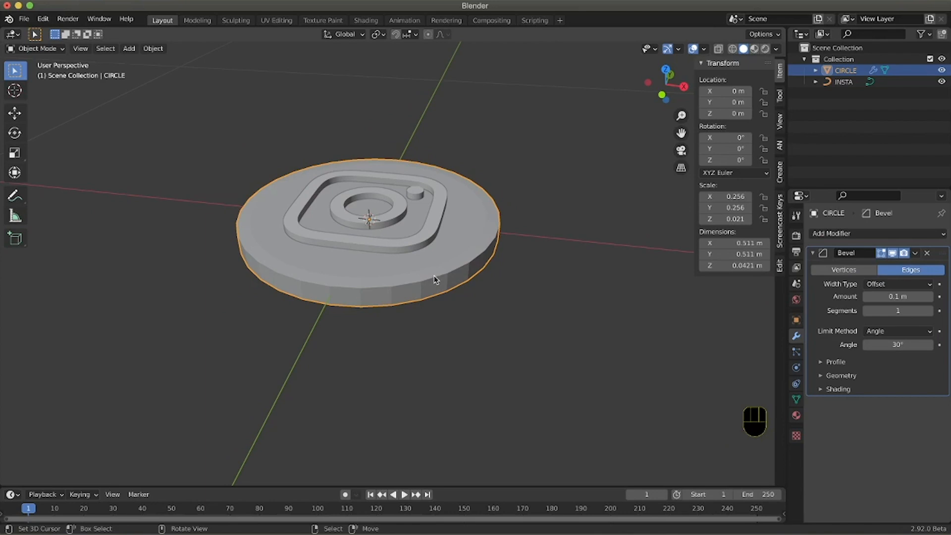
pyautogui.hotkey('ctrl', 'a')
pyautogui.click(428, 297)
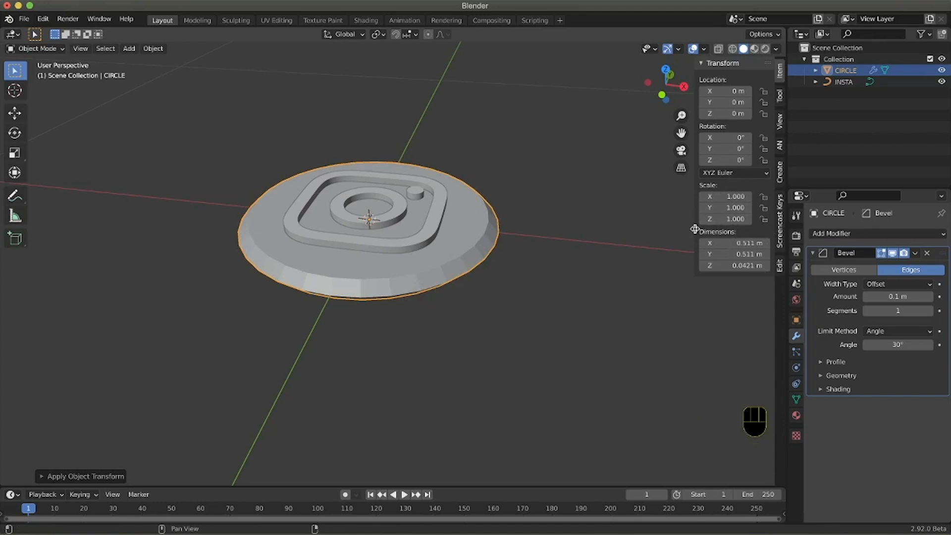
pyautogui.moveTo(695, 229); pyautogui.dragTo(674, 228)
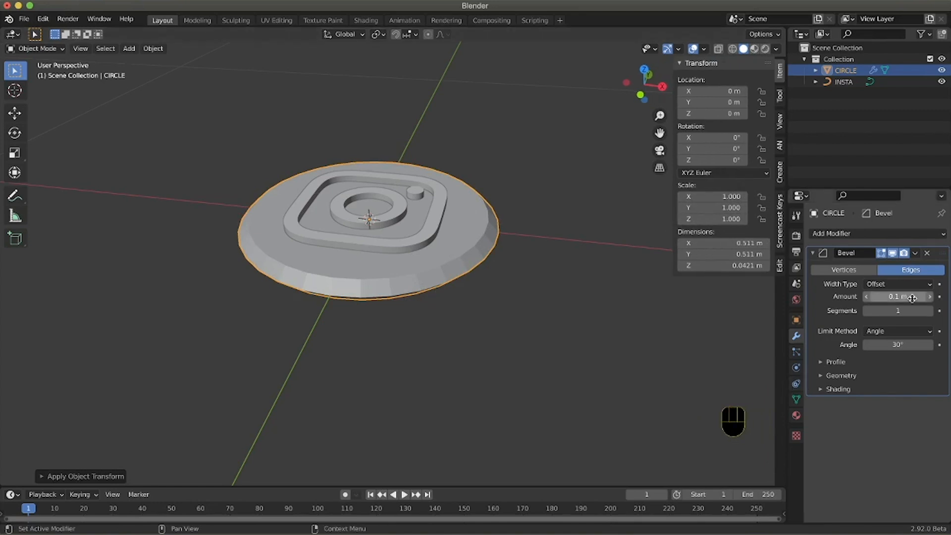
# - Try a bevel amount of 0.001 m on the CIRCLE disc
pyautogui.click(903, 298)
pyautogui.click(876, 298)
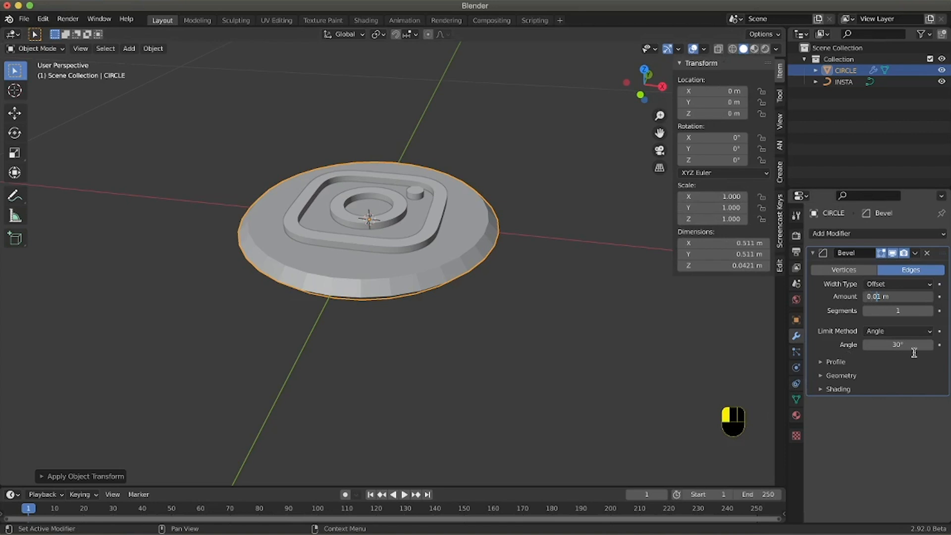
pyautogui.write('0')
pyautogui.press('Return')
pyautogui.click(879, 296)
pyautogui.press('Return')
pyautogui.press('Return')
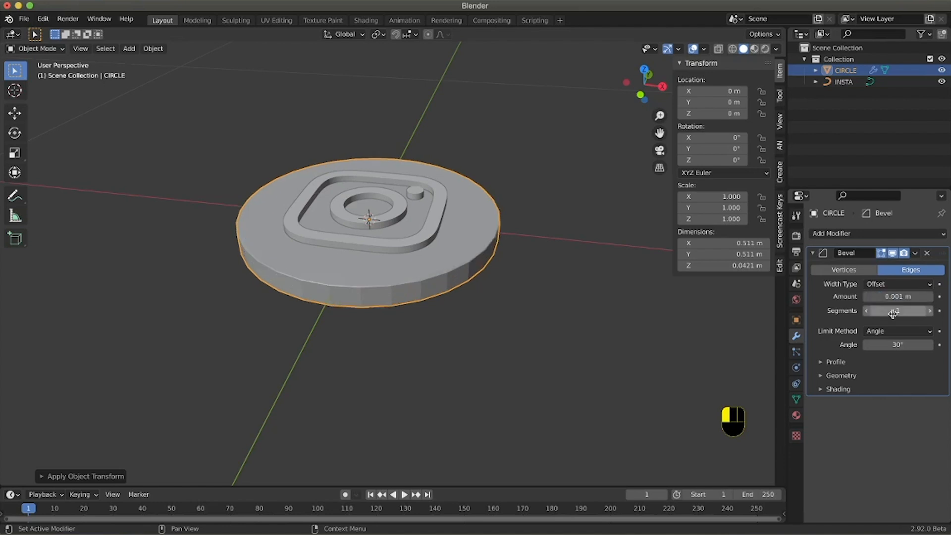
# - Set the disc's bevel amount to 0.003 m and its segments to 3
pyautogui.click(881, 297)
pyautogui.click(884, 296)
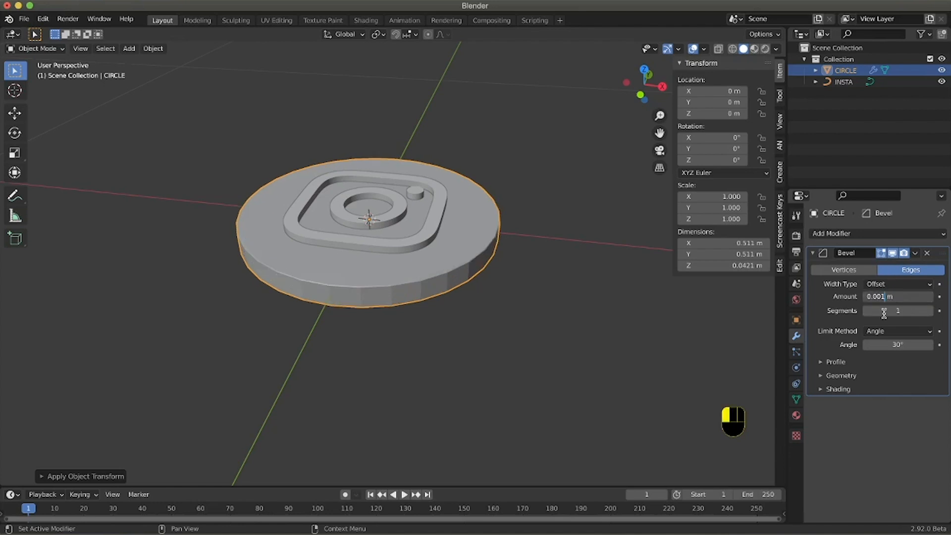
pyautogui.press('Return')
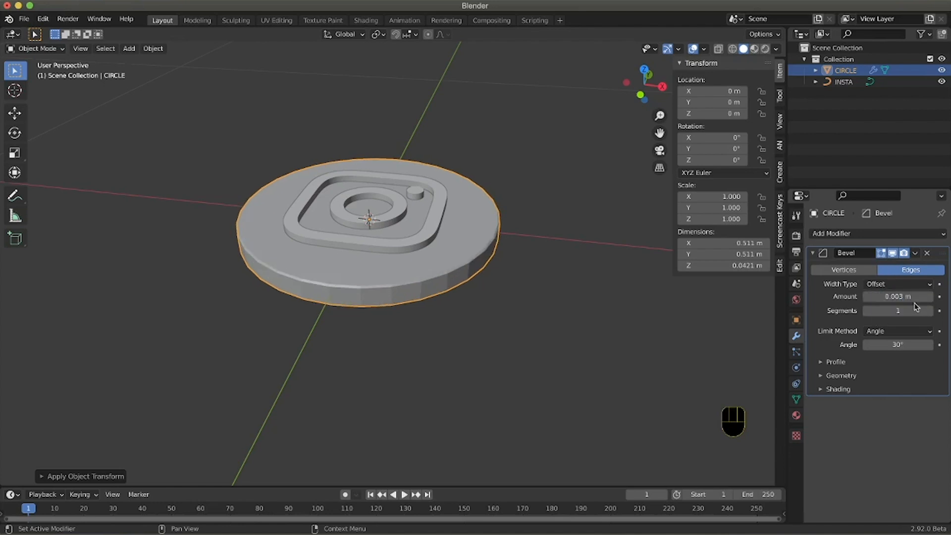
pyautogui.click(932, 311)
pyautogui.click(932, 313)
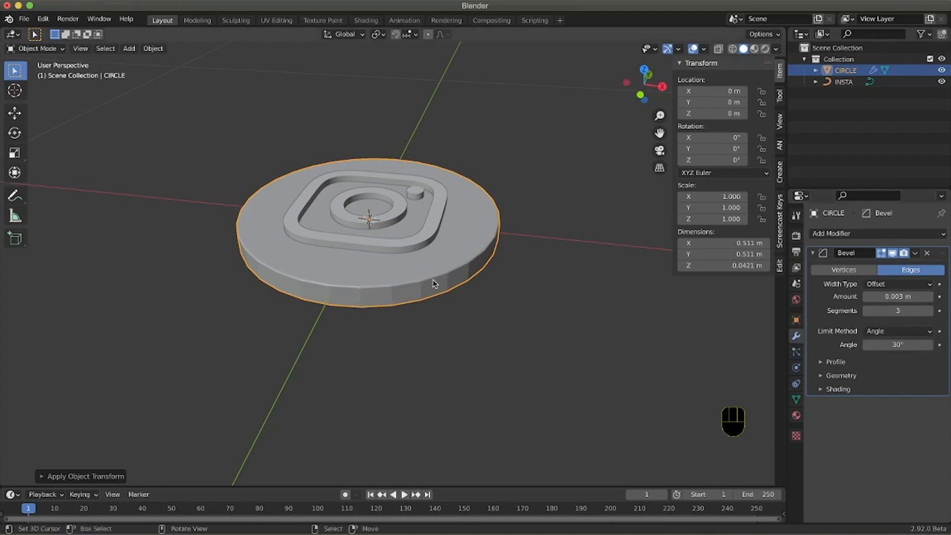
# - Apply Shade Smooth to the bevelled CIRCLE disc
pyautogui.hscroll(-10, 379, 274)
pyautogui.hscroll(10, 382, 274)
pyautogui.scroll(5, 382, 273)
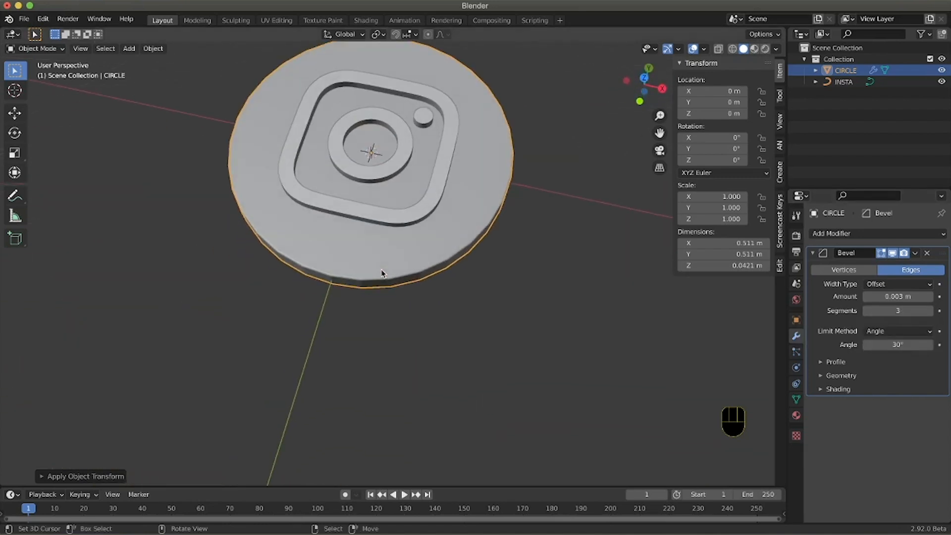
pyautogui.scroll(-8, 382, 274)
pyautogui.scroll(4, 380, 274)
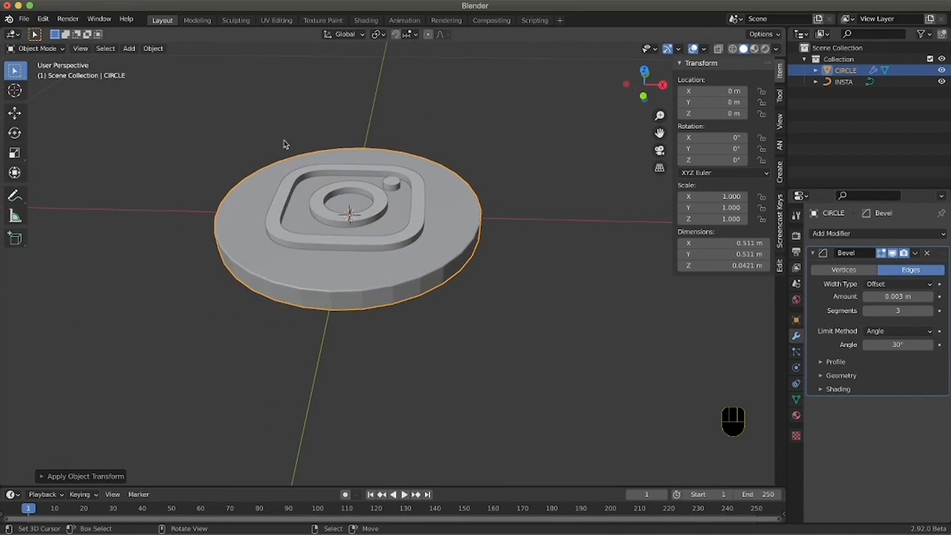
pyautogui.click(153, 48)
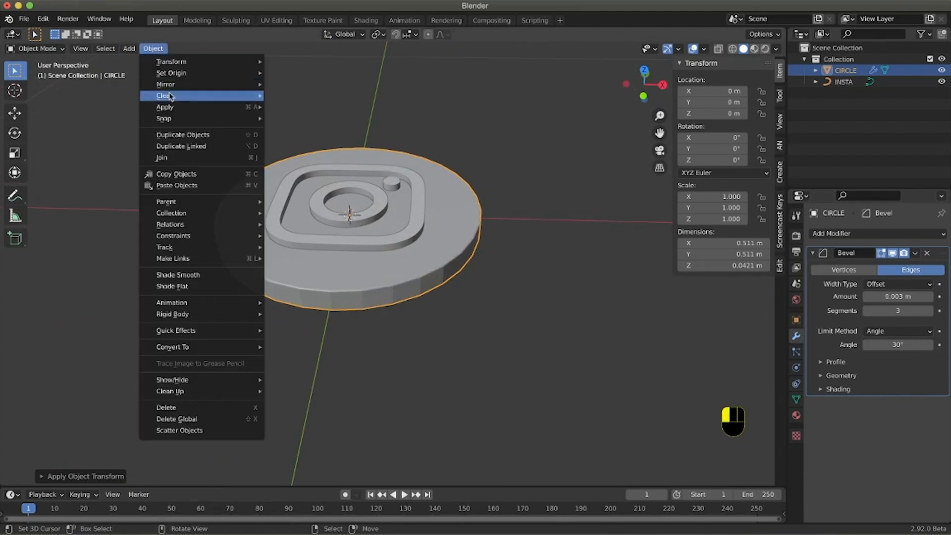
pyautogui.click(231, 276)
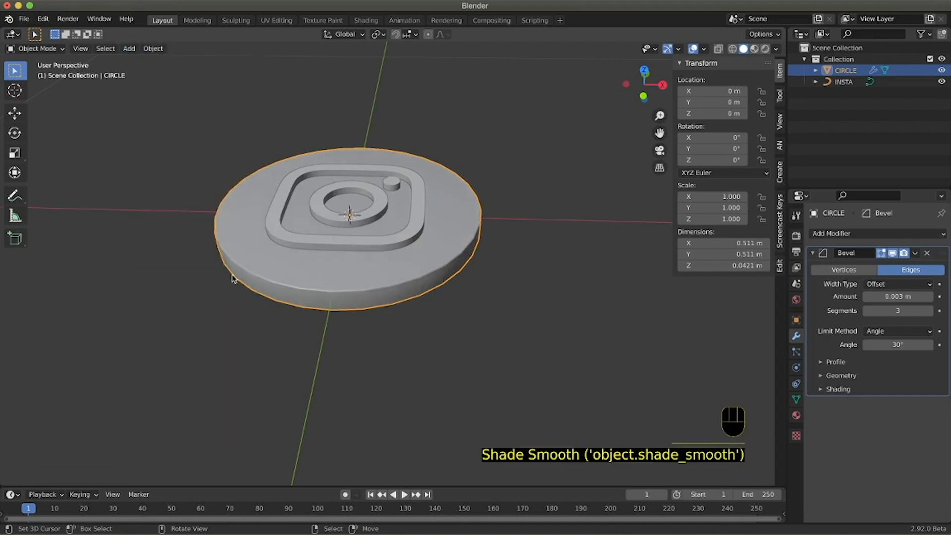
# - Examine the smooth-shaded disc's rim and bevelled edges from several angles and distances
pyautogui.scroll(-5, 396, 308)
pyautogui.scroll(5, 396, 307)
pyautogui.hscroll(8, 398, 303)
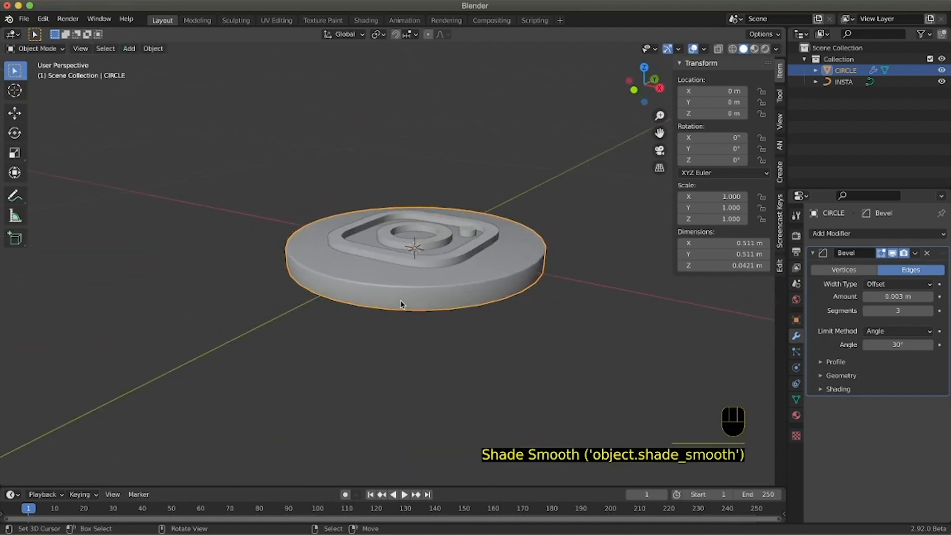
pyautogui.hscroll(-8, 398, 304)
pyautogui.keyDown('ctrl'); pyautogui.scroll(-6, 399, 305); pyautogui.keyUp('ctrl')
pyautogui.hscroll(10, 402, 302)
pyautogui.hscroll(-6, 402, 301)
pyautogui.scroll(-4, 402, 302)
pyautogui.scroll(4, 402, 301)
pyautogui.scroll(-5, 399, 297)
pyautogui.scroll(3, 399, 297)
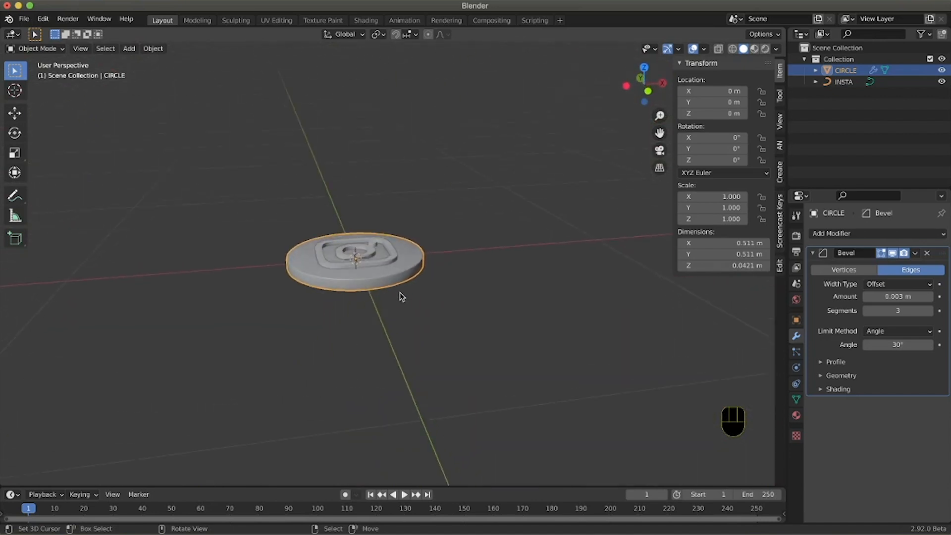
pyautogui.keyDown('ctrl'); pyautogui.scroll(6, 399, 297); pyautogui.keyUp('ctrl')
pyautogui.keyDown('ctrl'); pyautogui.scroll(-4, 397, 294); pyautogui.keyUp('ctrl')
pyautogui.scroll(5, 397, 294)
pyautogui.scroll(-5, 396, 294)
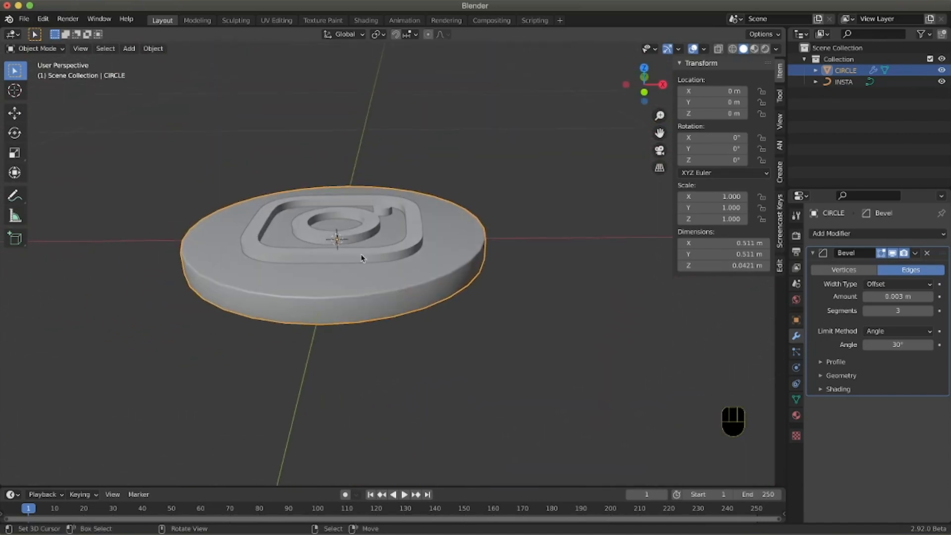
# - Make a linked duplicate of the INSTA logo and leave it at the original's position
pyautogui.rightClick(380, 250)
pyautogui.scroll(4, 362, 263)
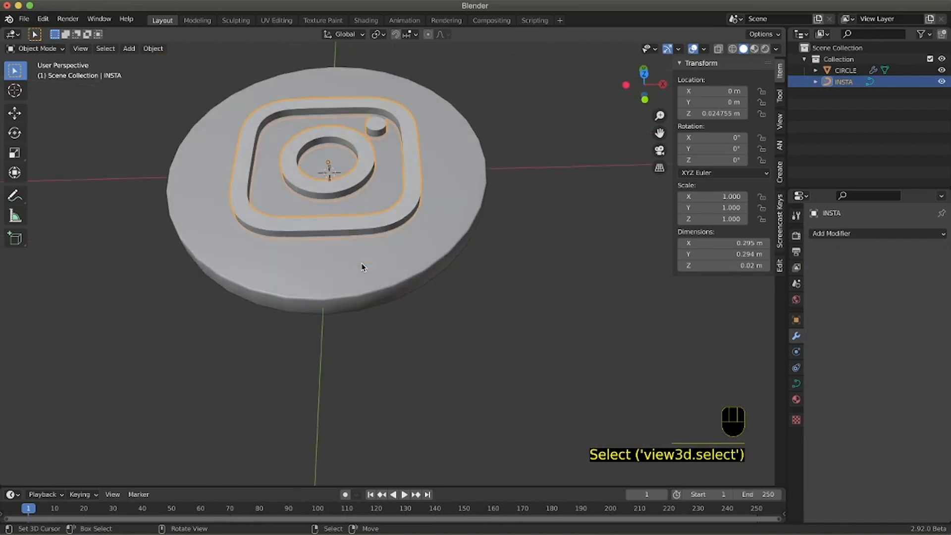
pyautogui.scroll(-9, 362, 262)
pyautogui.scroll(6, 342, 352)
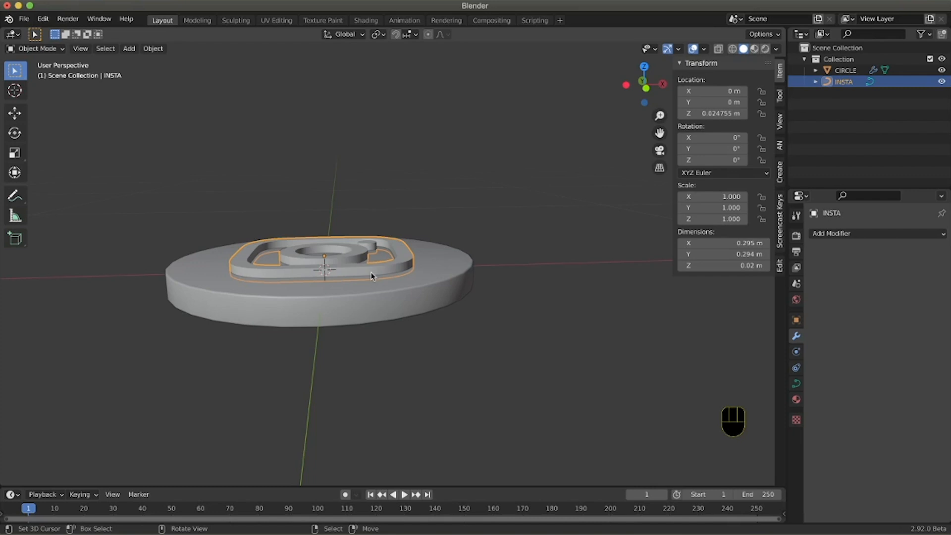
pyautogui.hotkey('alt', 'd')
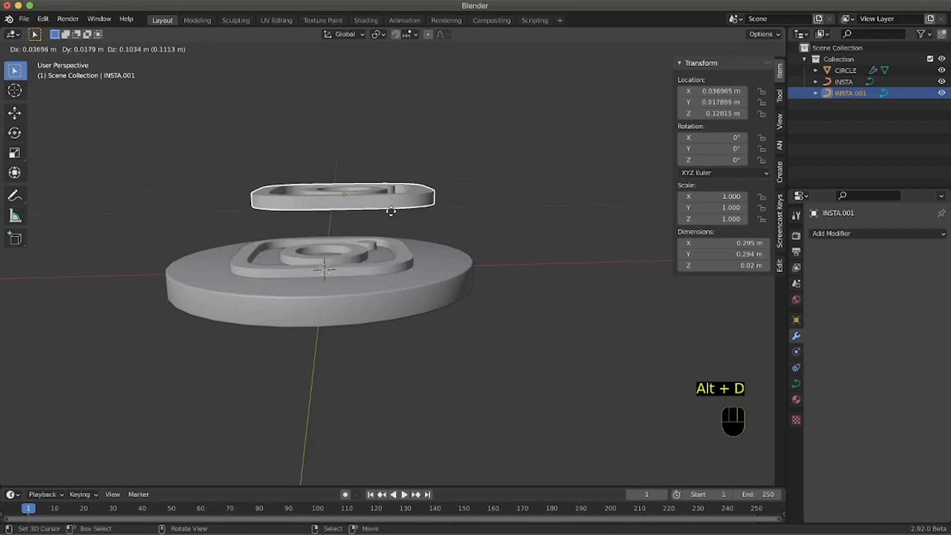
pyautogui.rightClick(392, 215)
pyautogui.moveTo(392, 215); pyautogui.dragTo(389, 222, button='middle')
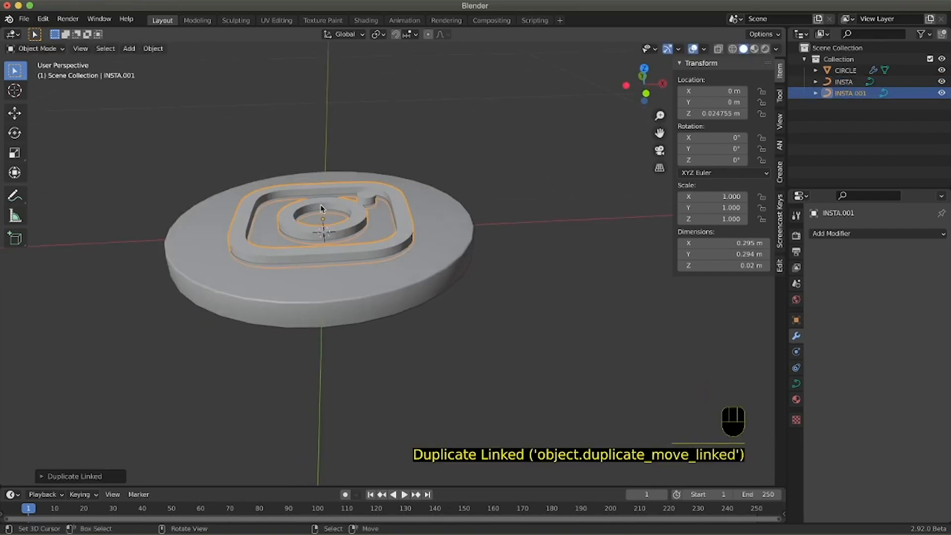
# - Set the transform pivot point to the 3D Cursor at the disc's centre
pyautogui.moveTo(387, 316); pyautogui.dragTo(388, 311, button='middle')
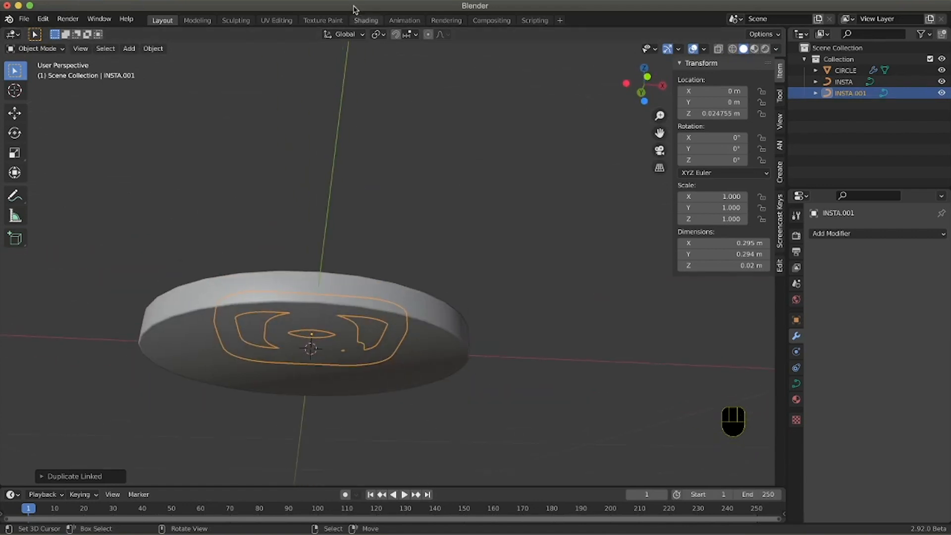
pyautogui.click(378, 34)
pyautogui.click(389, 59)
pyautogui.moveTo(292, 391); pyautogui.dragTo(323, 329, button='middle')
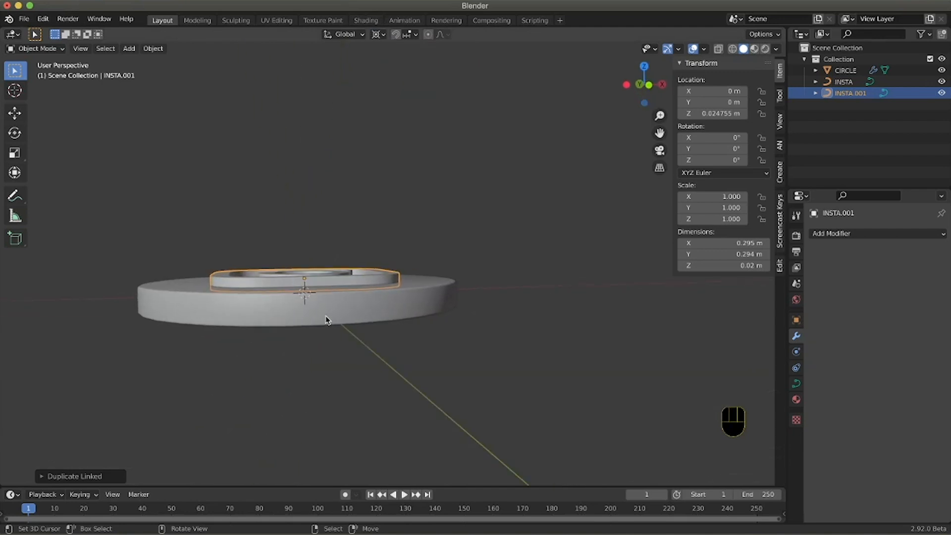
# - Rotate the duplicated logo 180° about the global X axis so it sits on the disc's underside
pyautogui.press('KP_3')
pyautogui.keyDown('shift'); pyautogui.moveTo(557, 306); pyautogui.dragTo(407, 330, button='middle'); pyautogui.keyUp('shift')
pyautogui.scroll(-5, 407, 329)
pyautogui.keyDown('ctrl'); pyautogui.scroll(-5, 407, 329); pyautogui.keyUp('ctrl')
pyautogui.scroll(-5, 407, 329)
pyautogui.scroll(8, 406, 330)
pyautogui.write('rx180')
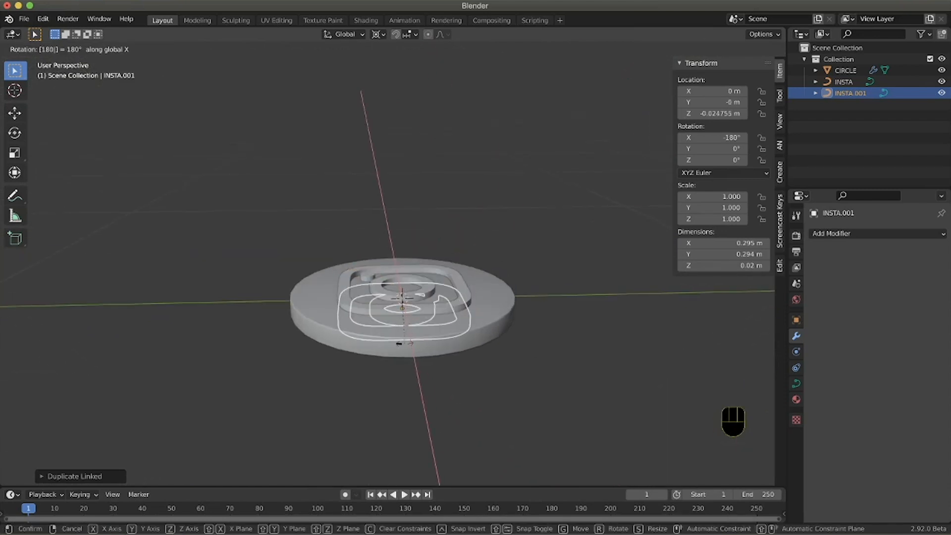
pyautogui.press('Return')
pyautogui.scroll(-10, 414, 343)
pyautogui.hscroll(10, 414, 342)
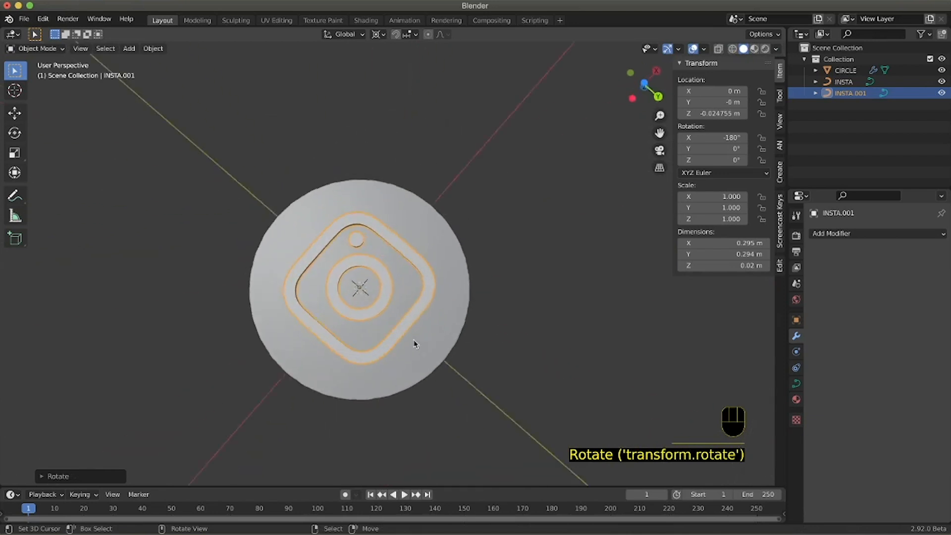
# - Examine the raised logos on both faces of the disc from several angles and distances
pyautogui.scroll(-10, 414, 343)
pyautogui.scroll(10, 413, 342)
pyautogui.scroll(-10, 411, 344)
pyautogui.scroll(3, 408, 339)
pyautogui.scroll(10, 366, 274)
pyautogui.scroll(-10, 372, 271)
pyautogui.scroll(10, 372, 271)
pyautogui.keyDown('ctrl'); pyautogui.scroll(8, 364, 273); pyautogui.keyUp('ctrl')
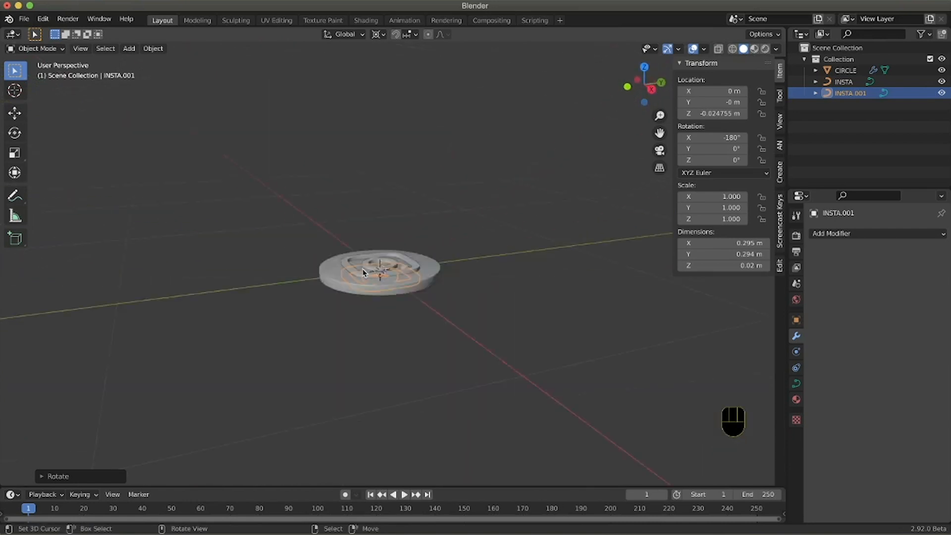
pyautogui.scroll(6, 365, 273)
pyautogui.keyDown('shift'); pyautogui.scroll(-5, 366, 274); pyautogui.keyUp('shift')
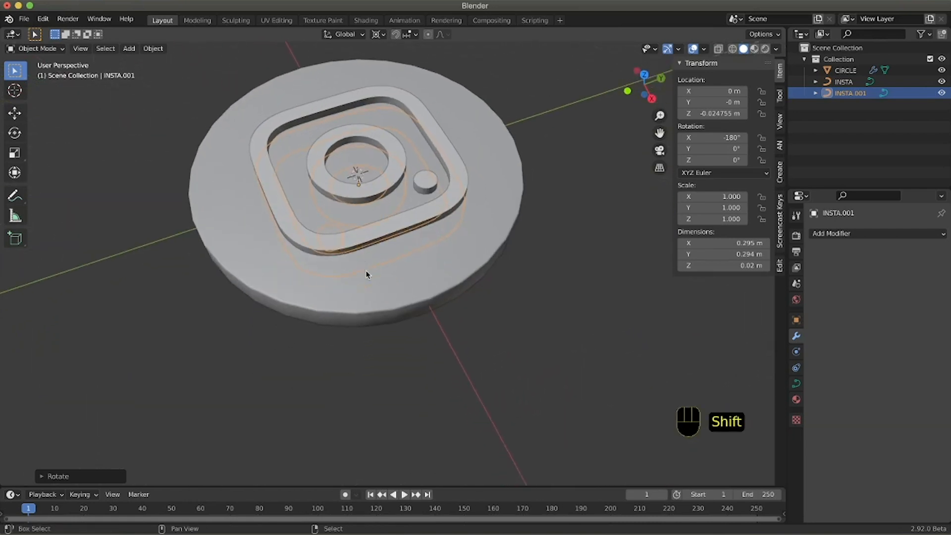
pyautogui.keyDown('ctrl'); pyautogui.scroll(-5, 372, 250); pyautogui.keyUp('ctrl')
pyautogui.hscroll(5, 386, 194)
# - Remove the imported SVG material from the upper INSTA logo and create a new material in its place
pyautogui.click(407, 159)
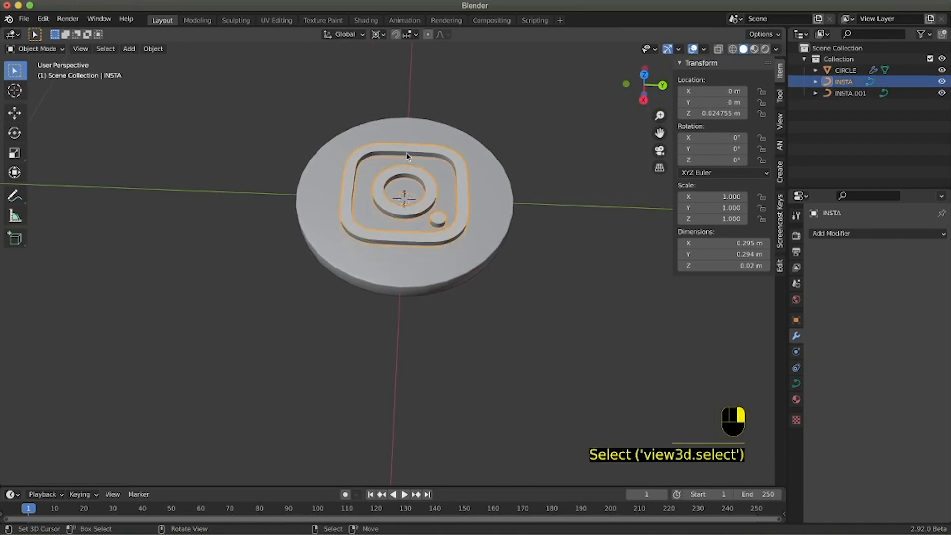
pyautogui.keyDown('shift'); pyautogui.hscroll(5, 401, 174); pyautogui.keyUp('shift')
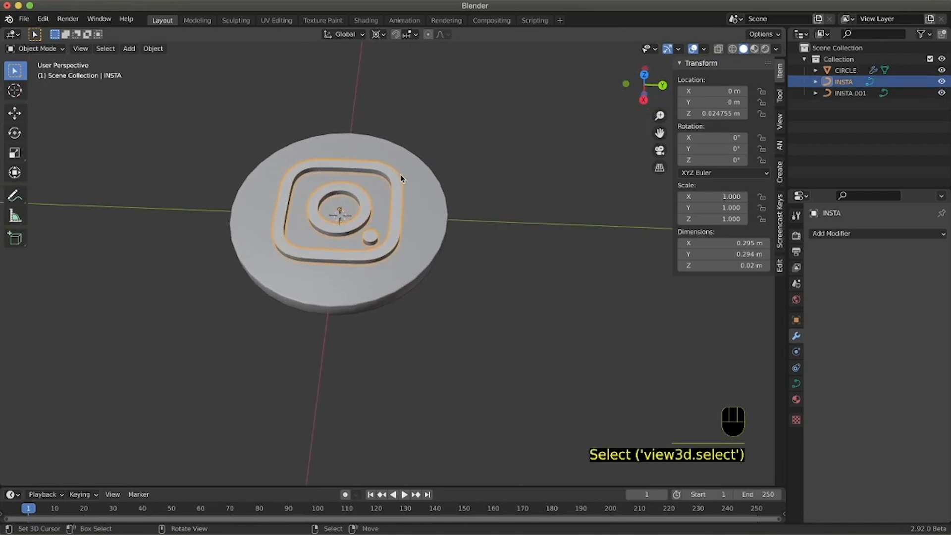
pyautogui.click(796, 399)
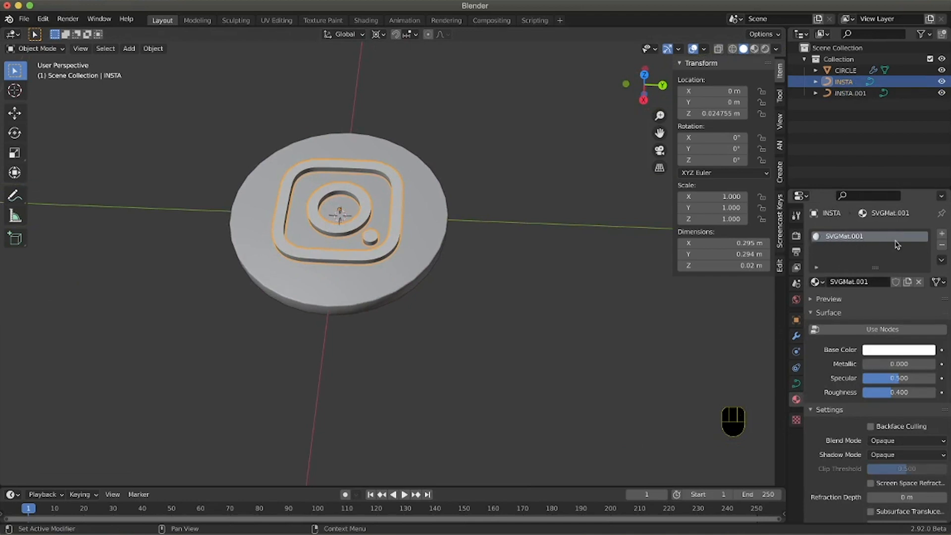
pyautogui.click(943, 245)
pyautogui.click(890, 281)
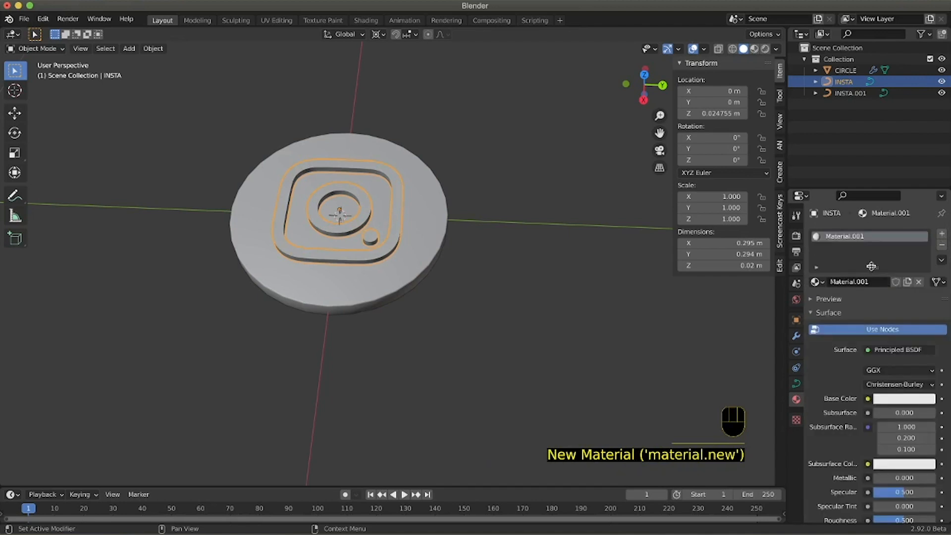
# - Rename the logo's new material WHITE_MAT
pyautogui.doubleClick(850, 238)
pyautogui.write('WH')
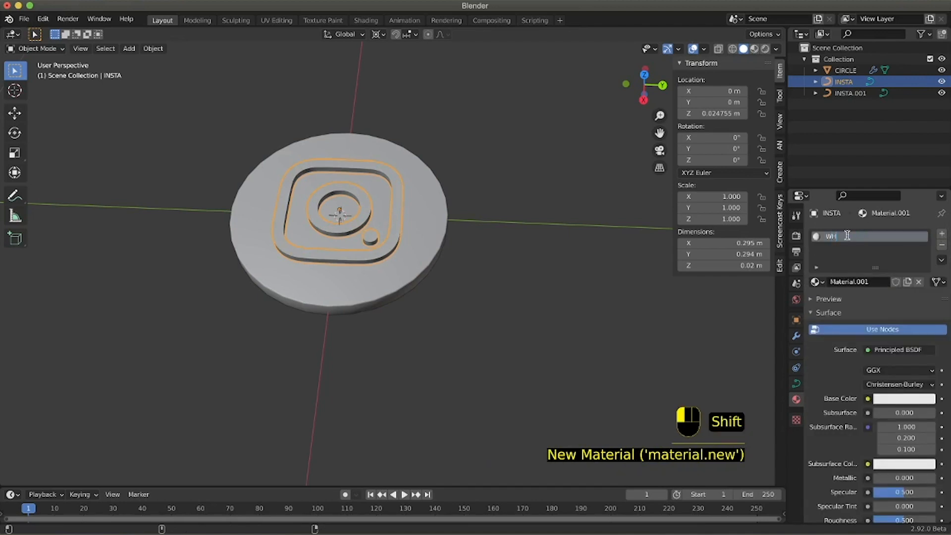
pyautogui.write('ITE_MA')
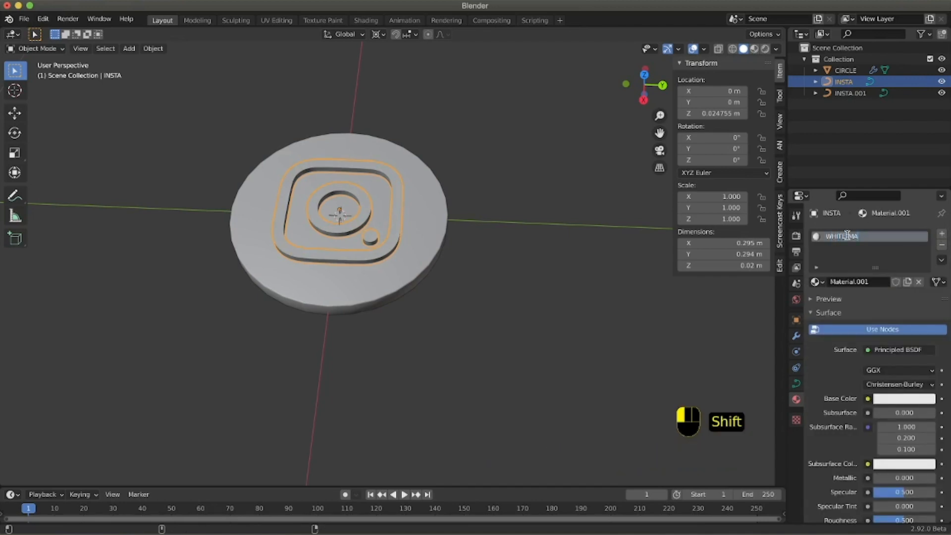
pyautogui.write('T')
pyautogui.press('Return')
# - Set the WHITE_MAT material's roughness to 0.3 and its base colour to pure white
pyautogui.scroll(-5, 847, 431)
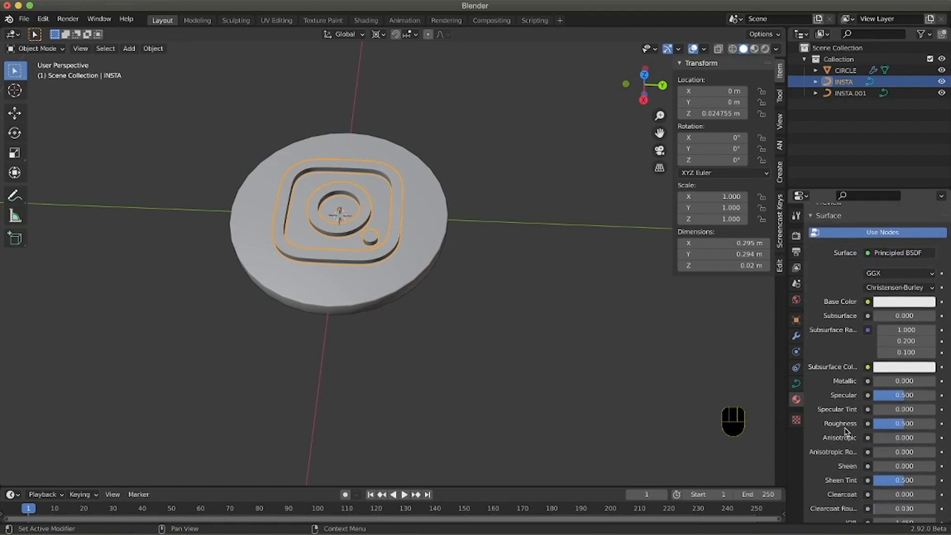
pyautogui.scroll(-2, 846, 431)
pyautogui.click(905, 399)
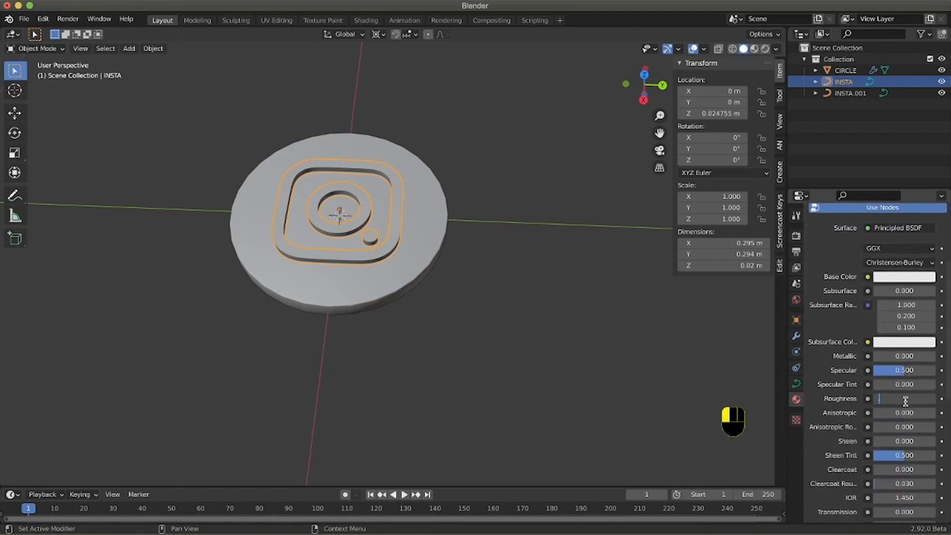
pyautogui.write('0.3')
pyautogui.press('Return')
pyautogui.click(911, 278)
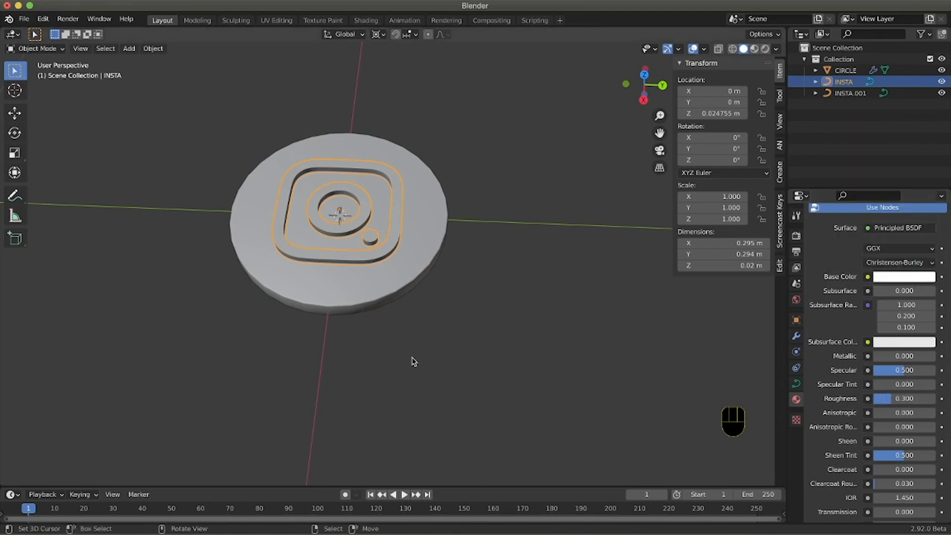
# - Select the disc, switch to the icon artwork in Affinity Designer and inspect the fill colour of the purple strip on the INSTAGRAM artboard
pyautogui.click(373, 297)
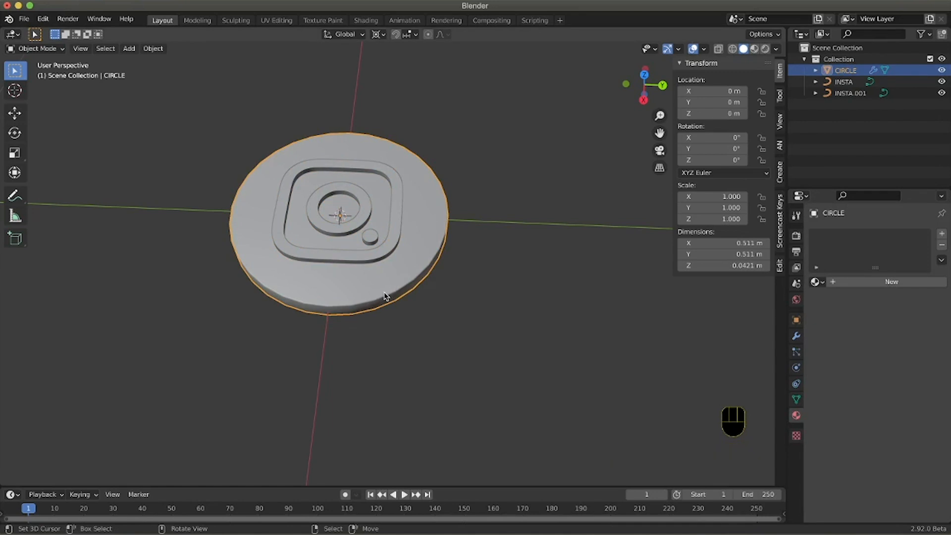
pyautogui.moveTo(423, 270)
pyautogui.keyDown('shift'); pyautogui.mouseDown(button='middle')
pyautogui.moveTo(446, 292)
pyautogui.moveTo(422, 271)
pyautogui.mouseUp(button='middle'); pyautogui.keyUp('shift')
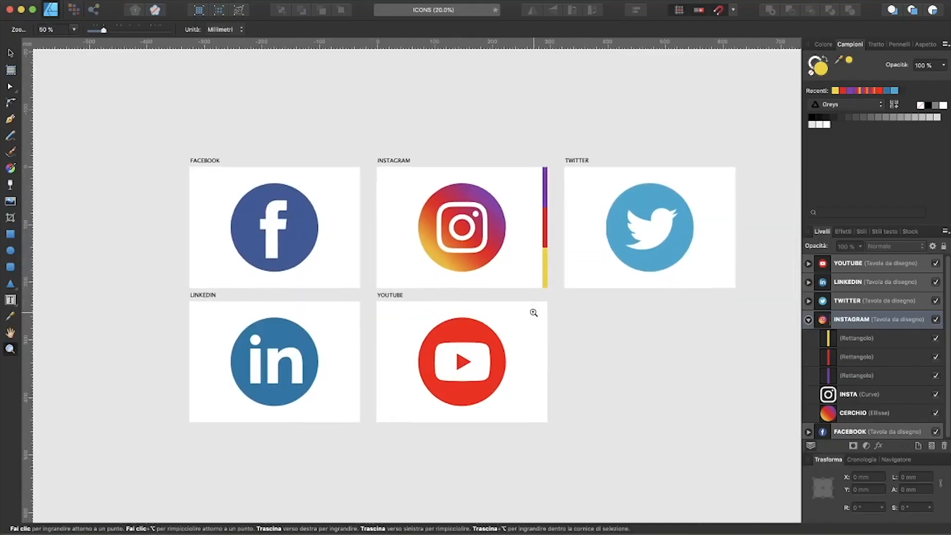
pyautogui.click(380, 156)
pyautogui.moveTo(618, 329); pyautogui.dragTo(446, 283)
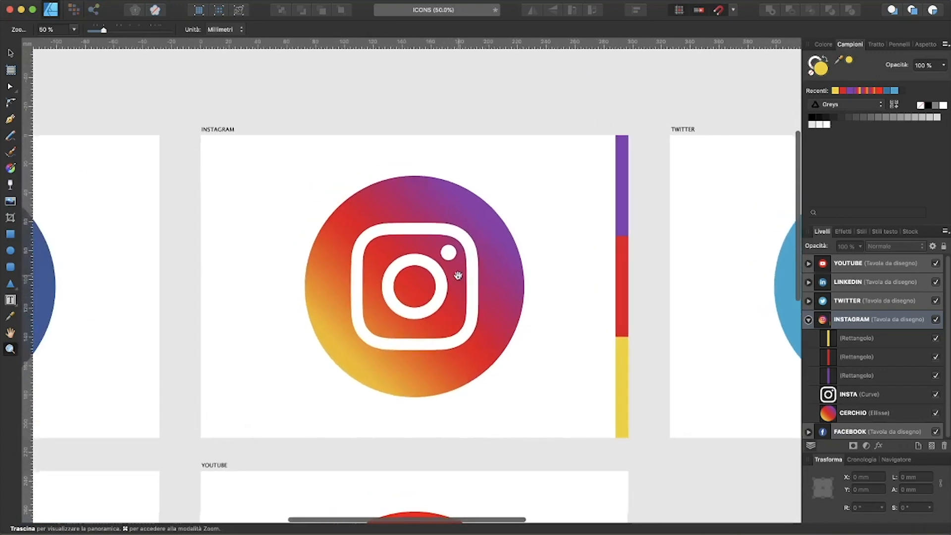
pyautogui.press('v')
pyautogui.click(623, 198)
pyautogui.doubleClick(820, 66)
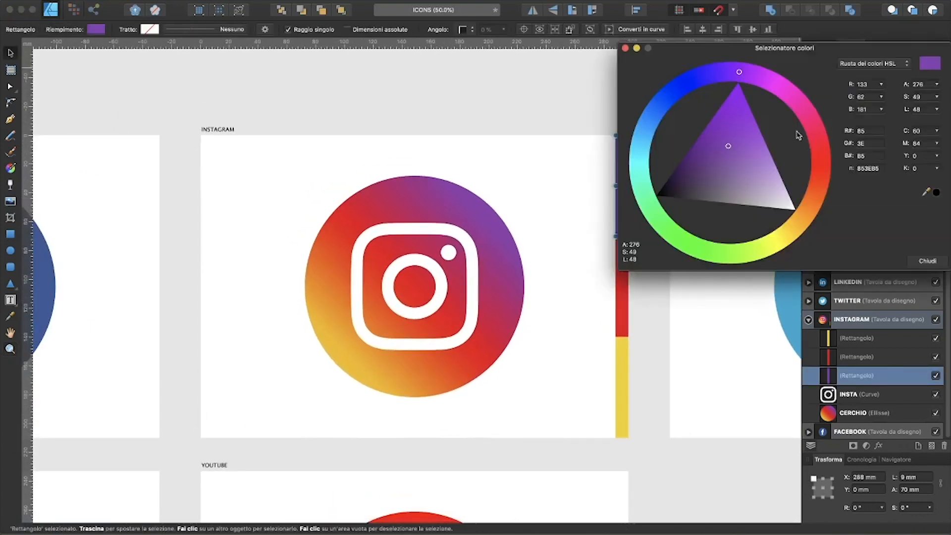
pyautogui.press('Escape')
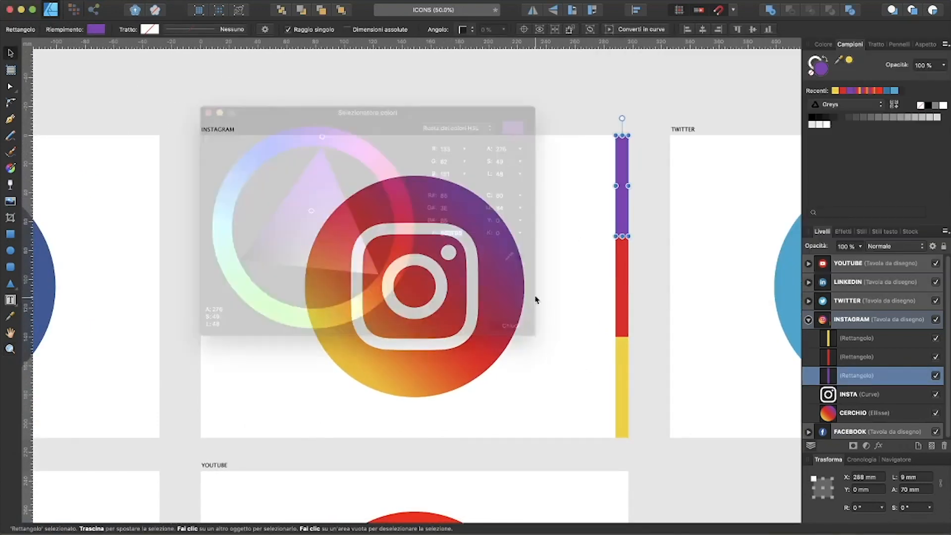
# - Switch back to Blender and display the 3D viewport in Material Preview shading
pyautogui.press('super+Tab')
pyautogui.moveTo(456, 284); pyautogui.dragTo(516, 272, button='middle')
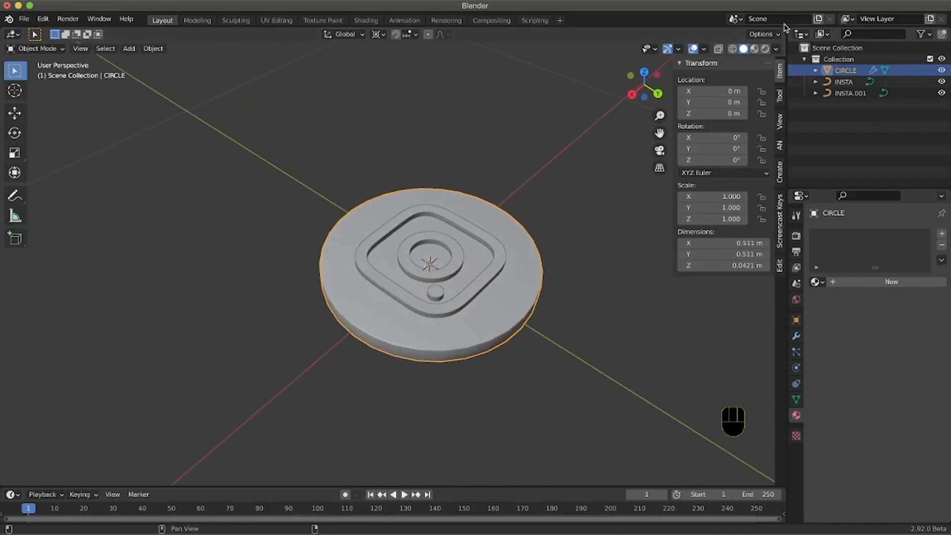
pyautogui.click(758, 48)
pyautogui.moveTo(554, 216); pyautogui.dragTo(568, 225, button='middle')
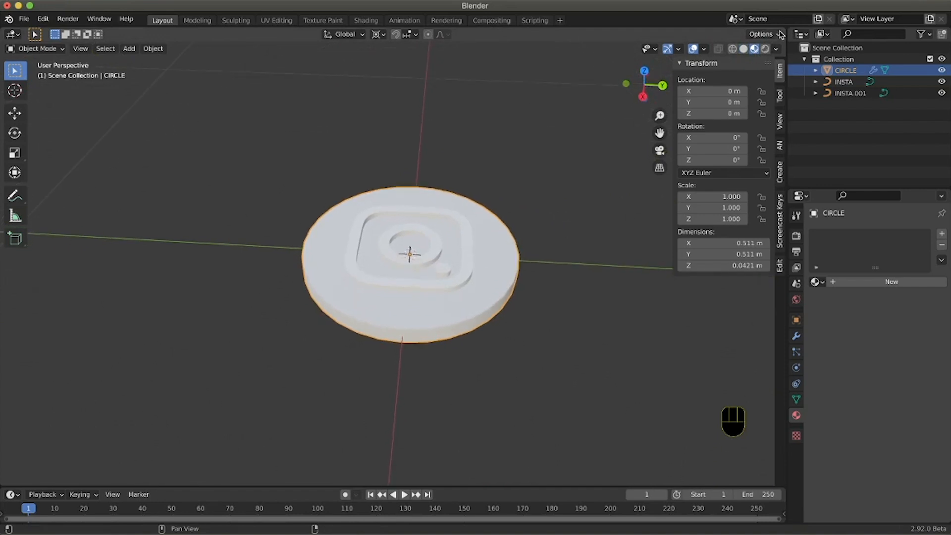
# - Split the 3D viewport into two side-by-side areas, make the second a Shader Editor without its sidebar, and widen the 3D view slightly
pyautogui.moveTo(781, 34); pyautogui.dragTo(377, 66)
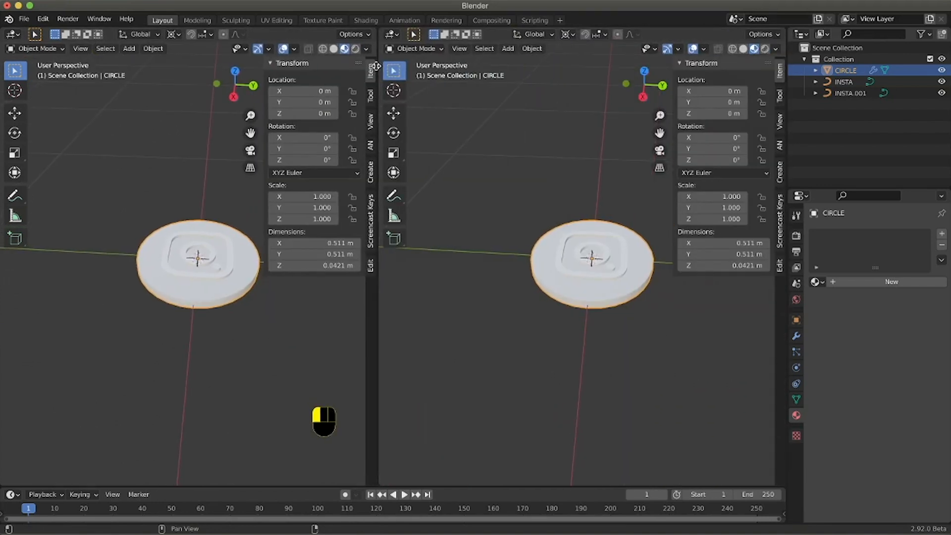
pyautogui.click(391, 34)
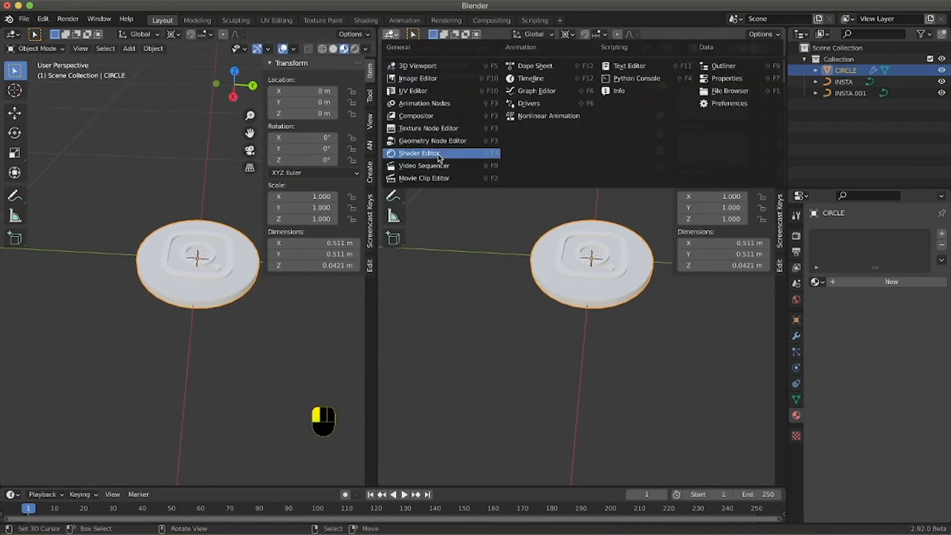
pyautogui.click(438, 155)
pyautogui.press('n')
pyautogui.moveTo(374, 98); pyautogui.dragTo(425, 97)
# - Create a new material for the CIRCLE disc and name it INSTA_MAT
pyautogui.click(286, 268)
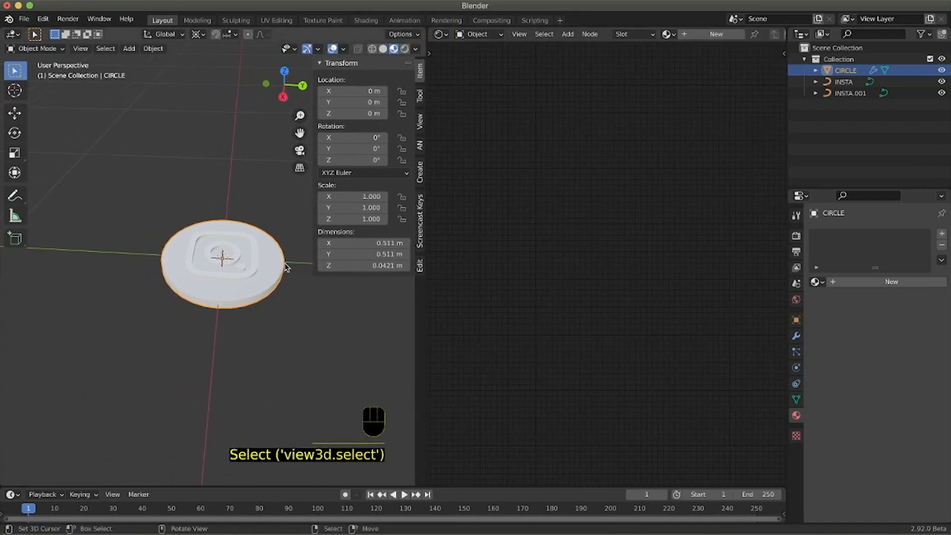
pyautogui.click(874, 284)
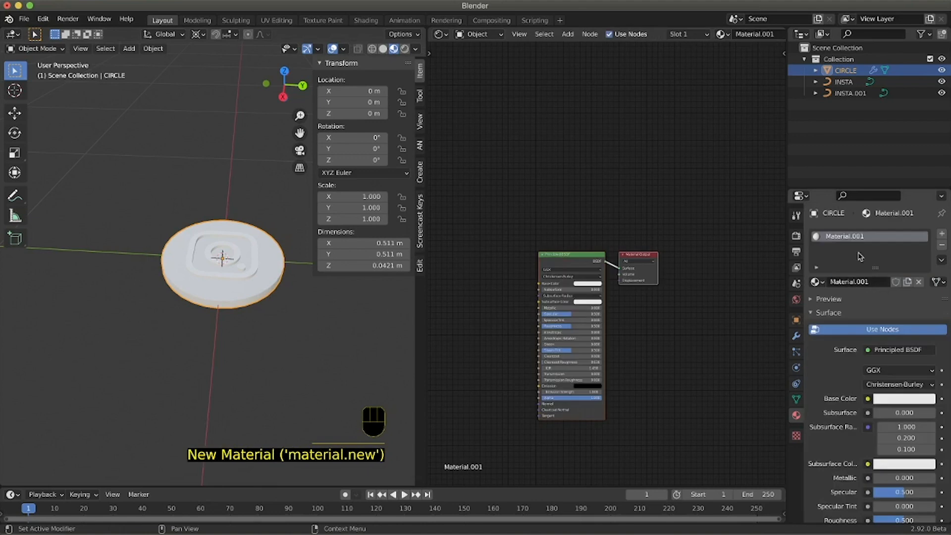
pyautogui.doubleClick(852, 236)
pyautogui.write('InSta_MAT')
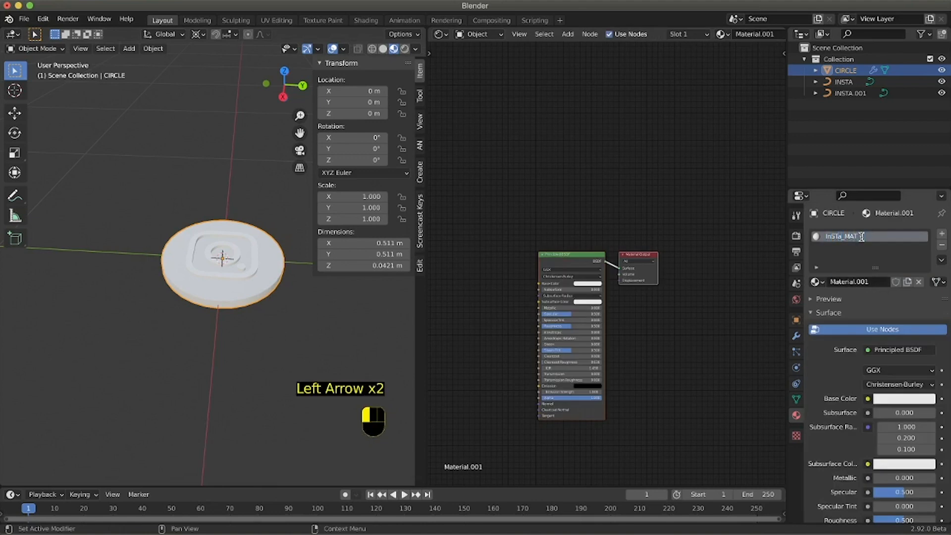
pyautogui.hotkey('shift', 'Left')
pyautogui.press('Right')
pyautogui.press('Left')
pyautogui.press('Left')
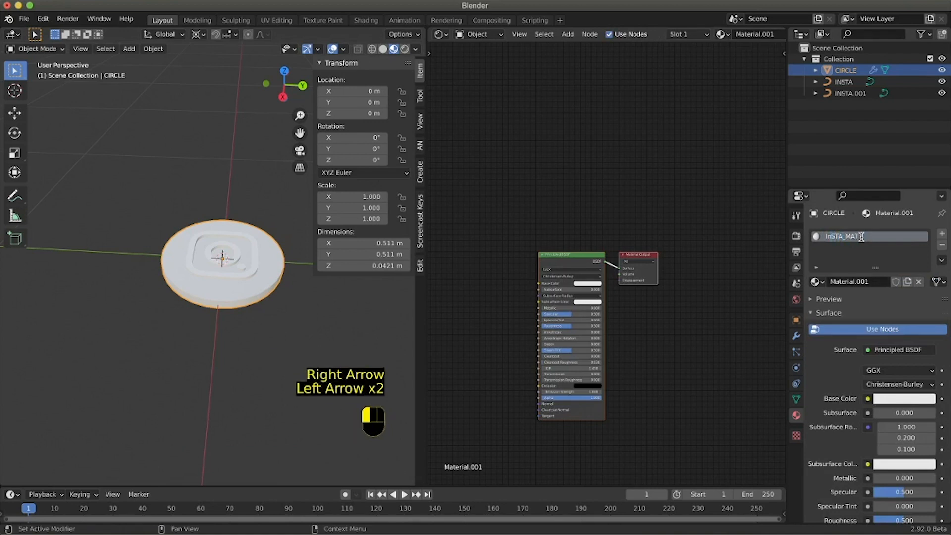
pyautogui.write('N')
pyautogui.press('Return')
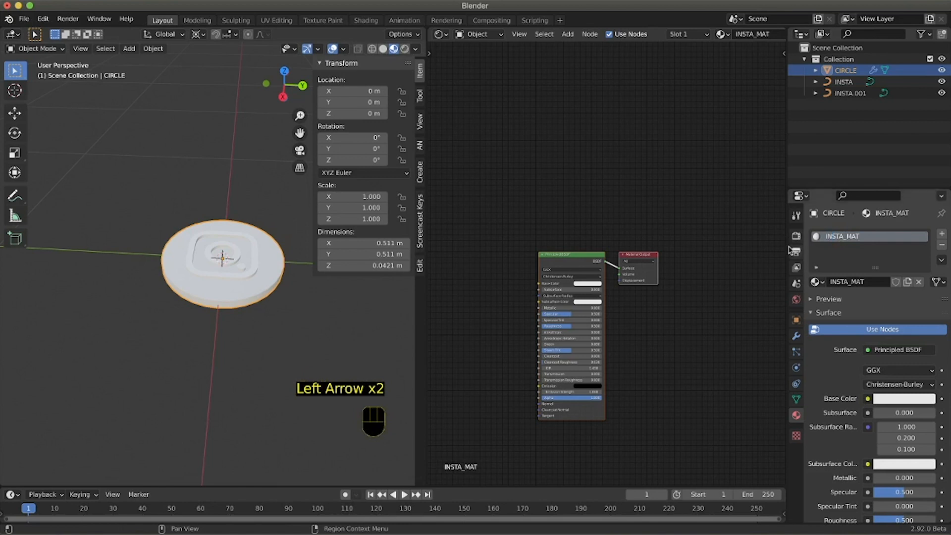
# - Shift the Principled BSDF and Material Output nodes over to make room for input nodes in front of them
pyautogui.moveTo(643, 256); pyautogui.dragTo(722, 140)
pyautogui.moveTo(709, 186); pyautogui.dragTo(686, 179)
pyautogui.hscroll(3, 644, 166)
pyautogui.hscroll(-5, 644, 169)
pyautogui.click(557, 251)
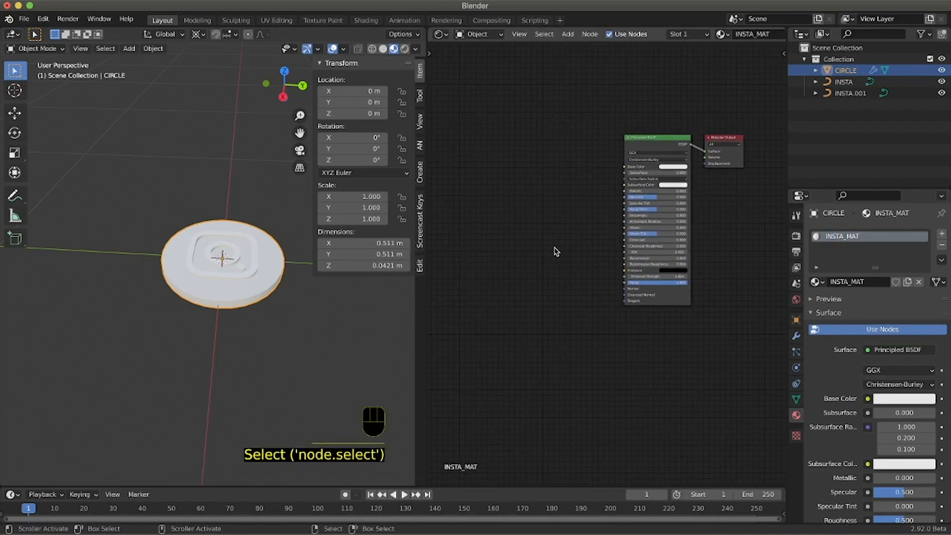
pyautogui.hscroll(-1, 563, 212)
pyautogui.press('space')
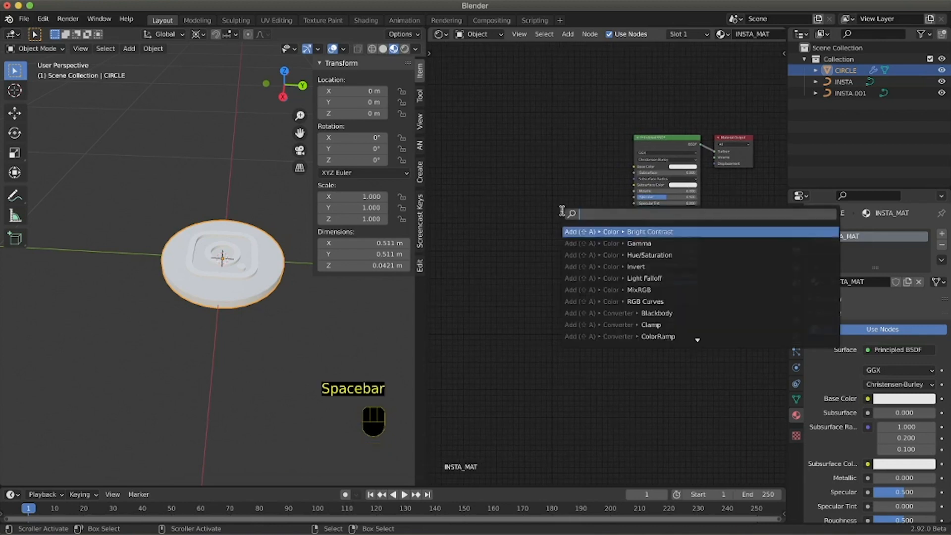
pyautogui.write('grad')
pyautogui.press('Escape')
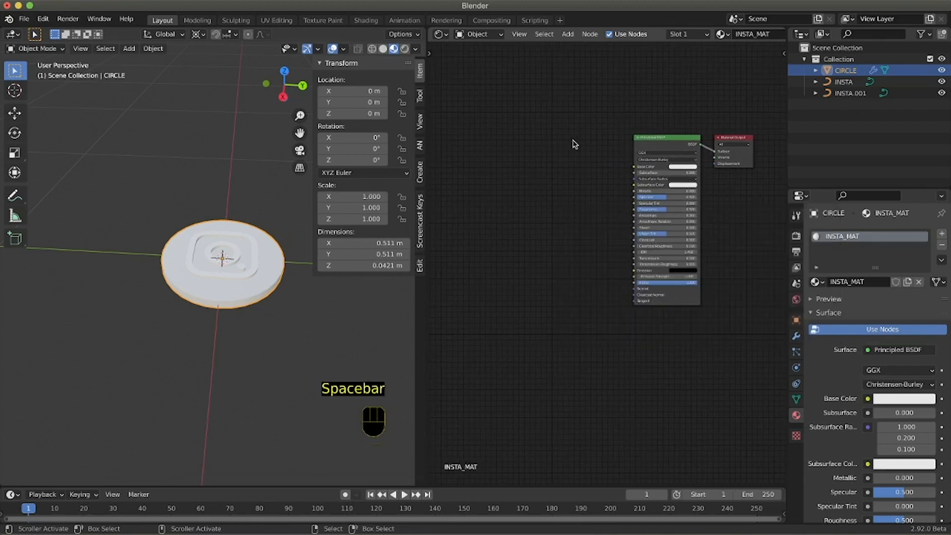
# - Add a Gradient Texture node and connect its Color output to the Principled BSDF's Base Color
pyautogui.hotkey('shift', 'a')
pyautogui.click(539, 230)
pyautogui.write('grad')
pyautogui.press('Return')
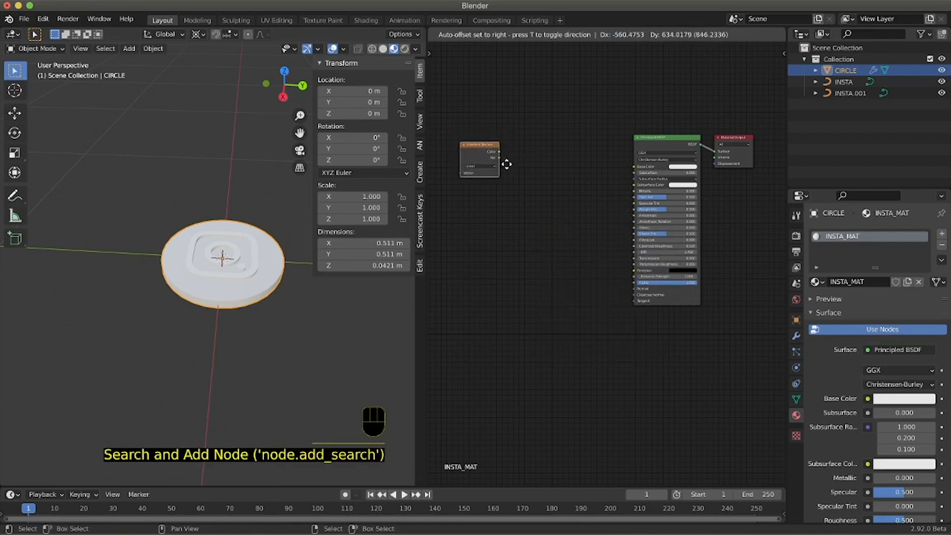
pyautogui.click(497, 166)
pyautogui.moveTo(498, 152); pyautogui.dragTo(635, 167)
# - Attach Texture Coordinate and Mapping nodes to the Gradient Texture node's vector input
pyautogui.moveTo(265, 297); pyautogui.dragTo(233, 284, button='middle')
pyautogui.moveTo(436, 240); pyautogui.dragTo(565, 240, button='middle')
pyautogui.press('Home')
pyautogui.moveTo(584, 200); pyautogui.dragTo(628, 200)
pyautogui.click(628, 200)
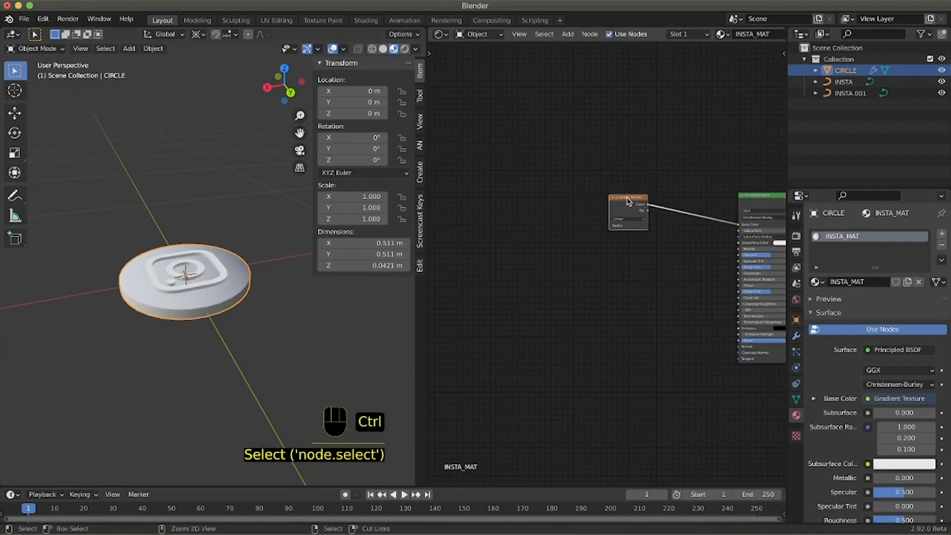
pyautogui.hotkey('ctrl', 't')
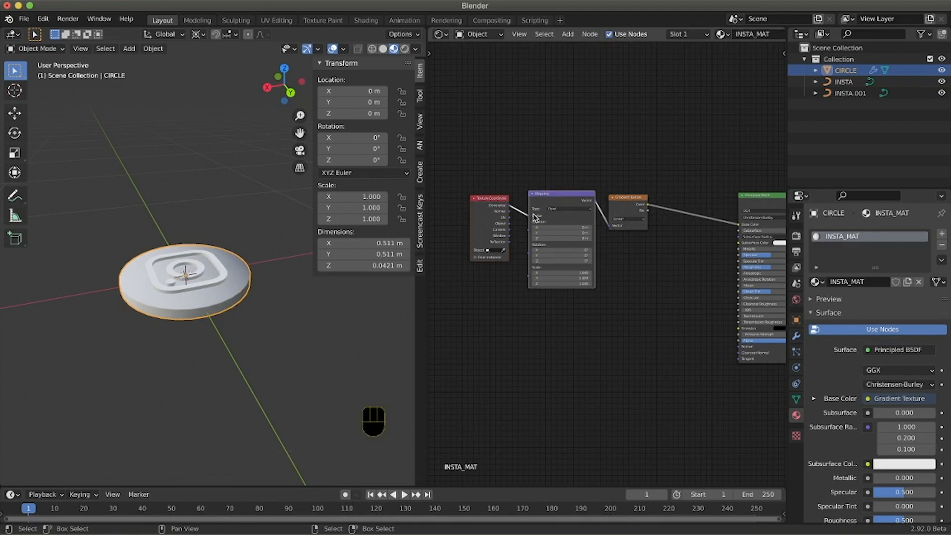
# - Move the Texture Coordinate, Mapping and Gradient Texture nodes farther from the Principled BSDF to leave a gap before it
pyautogui.hscroll(-2, 488, 204)
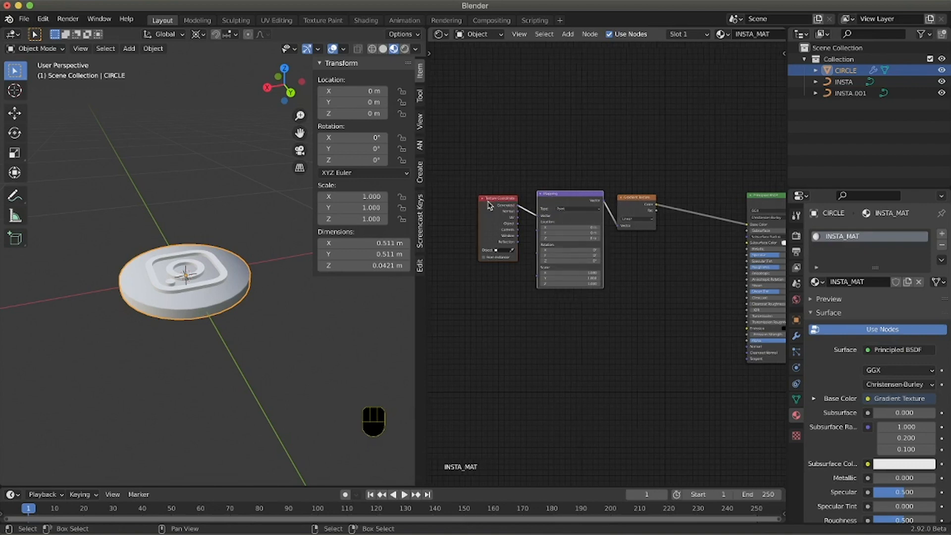
pyautogui.moveTo(503, 199); pyautogui.dragTo(418, 193)
pyautogui.moveTo(649, 198); pyautogui.dragTo(573, 186)
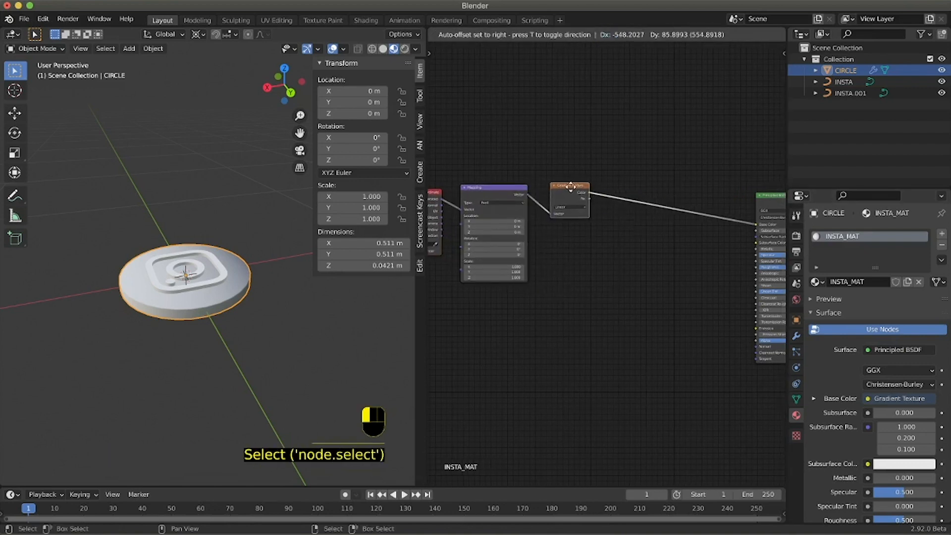
# - Insert a ColorRamp node between the Gradient Texture and the Principled BSDF, and reposition the Principled BSDF node beside it
pyautogui.press('a')
pyautogui.press('a')
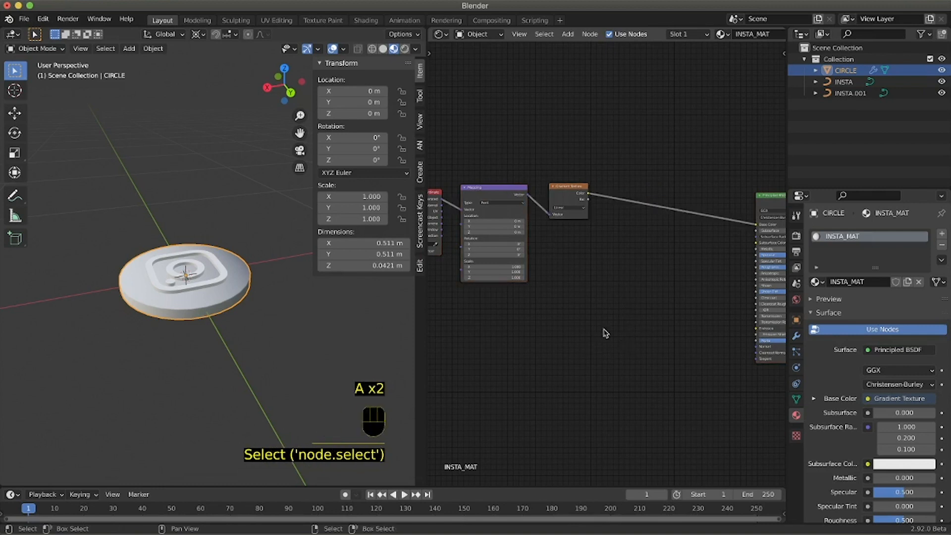
pyautogui.hotkey('shift', 'a')
pyautogui.moveTo(612, 428)
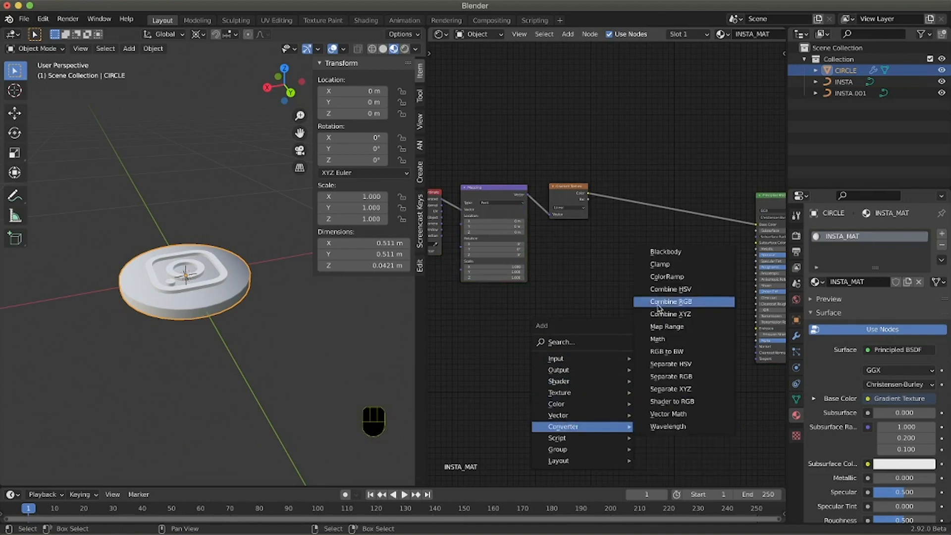
pyautogui.click(666, 276)
pyautogui.click(673, 196)
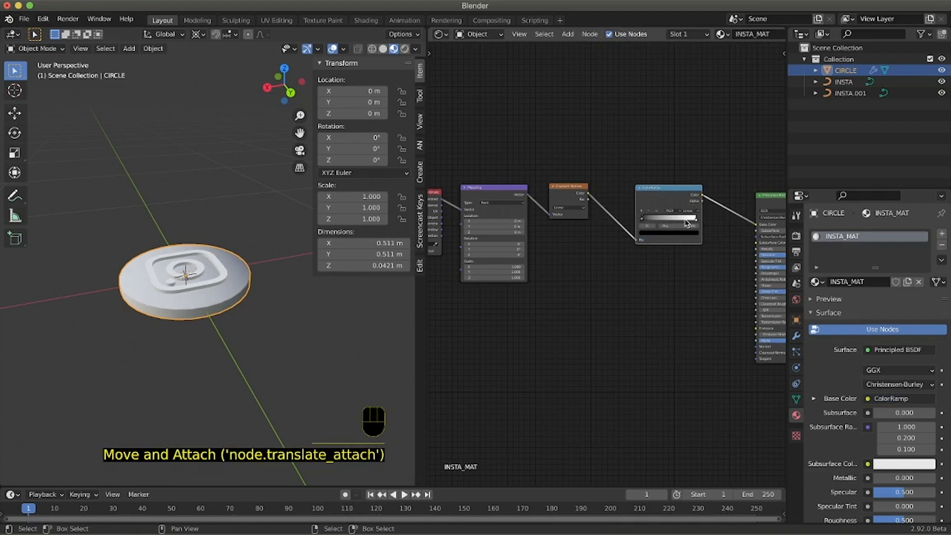
pyautogui.moveTo(773, 194); pyautogui.dragTo(762, 177)
pyautogui.moveTo(610, 304); pyautogui.dragTo(606, 305, button='middle')
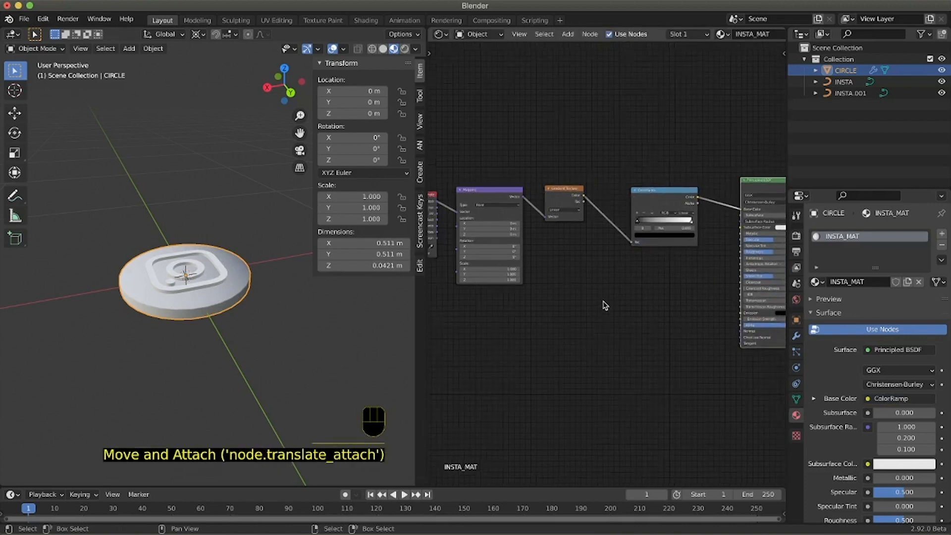
# - Add a middle stop to the ColorRamp and set its position to 0.5
pyautogui.hscroll(3, 605, 306)
pyautogui.keyDown('ctrl'); pyautogui.scroll(5, 606, 321); pyautogui.keyUp('ctrl')
pyautogui.moveTo(556, 192); pyautogui.dragTo(504, 195)
pyautogui.click(557, 172)
pyautogui.moveTo(638, 190); pyautogui.dragTo(614, 193)
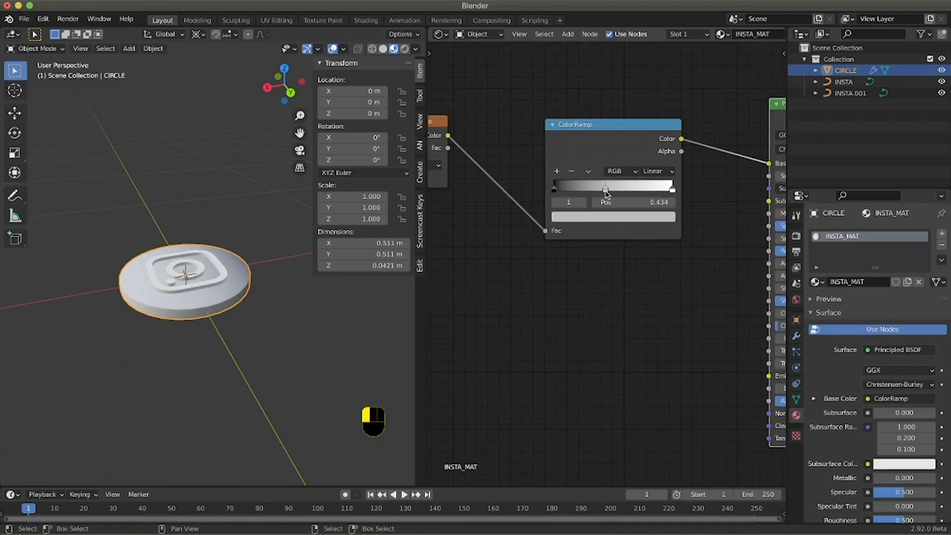
pyautogui.click(647, 199)
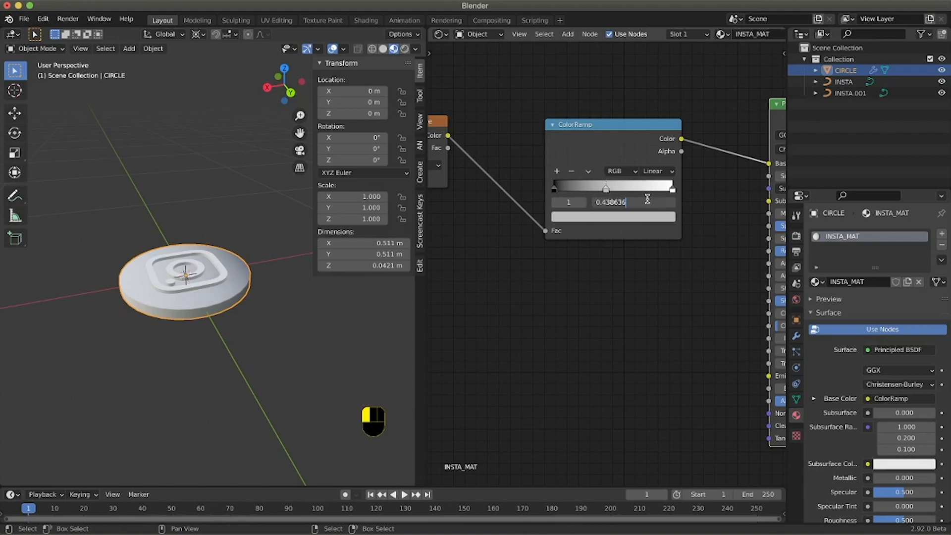
pyautogui.press('BackSpace')
pyautogui.press('BackSpace')
pyautogui.press('BackSpace')
pyautogui.write('5')
pyautogui.click(647, 199)
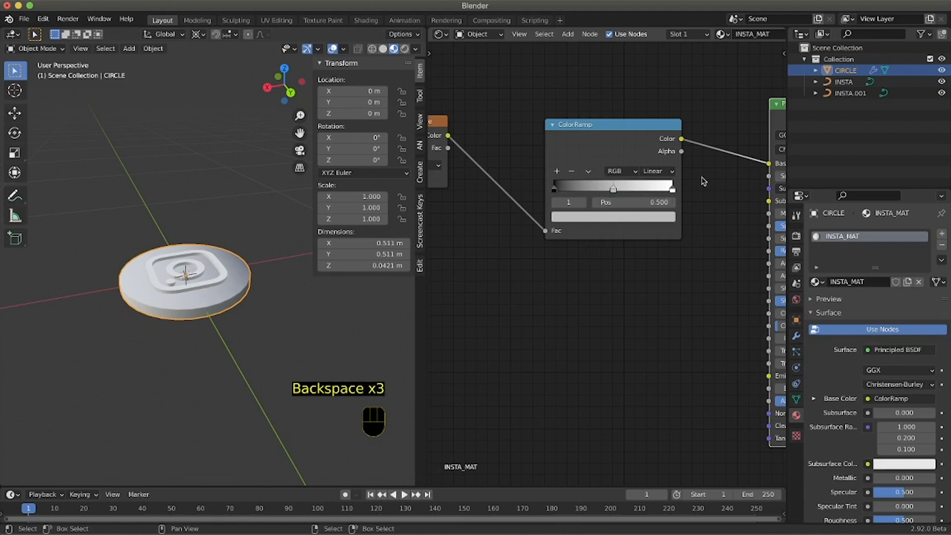
# - View the disc from above and briefly switch to Affinity Designer and back to Blender
pyautogui.moveTo(218, 267); pyautogui.dragTo(228, 304, button='middle')
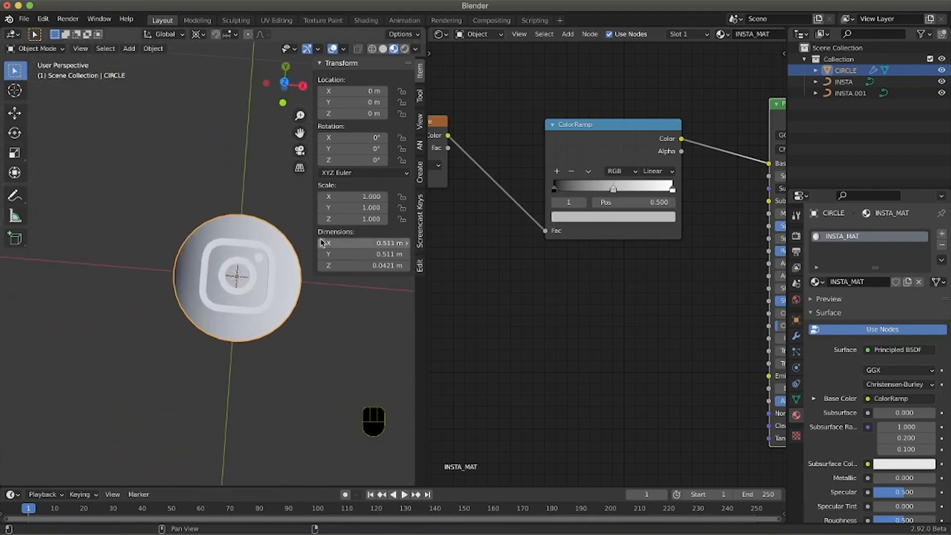
pyautogui.press('super+Tab')
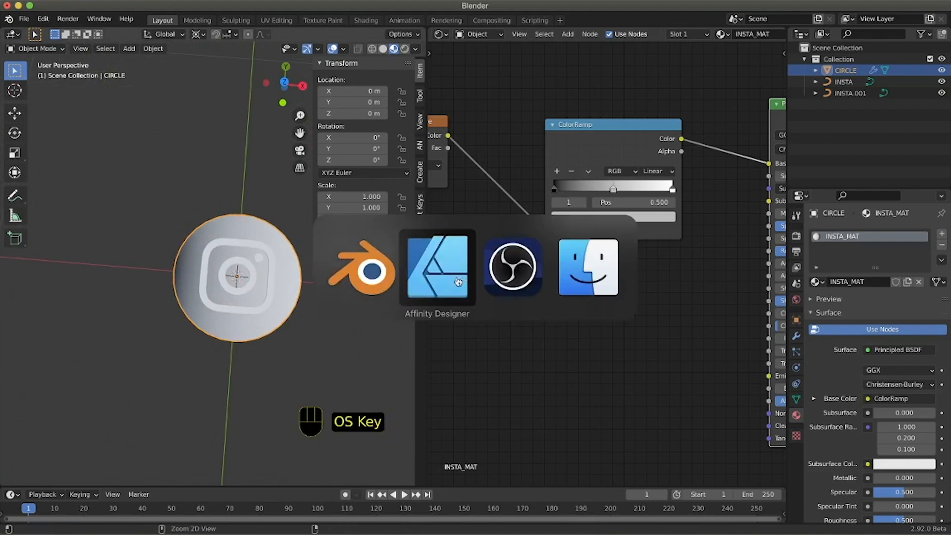
pyautogui.click(455, 293)
pyautogui.click(487, 233)
pyautogui.press('super+Tab')
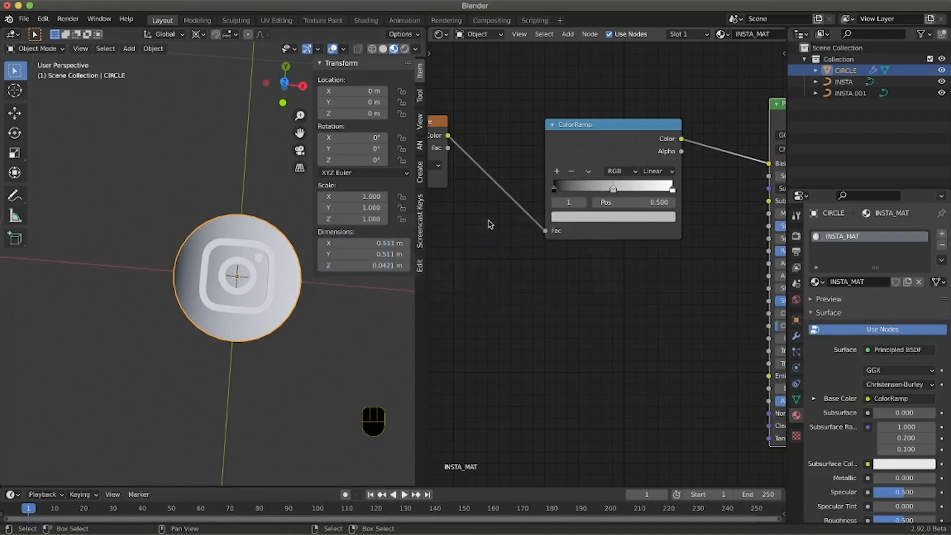
# - Set the Mapping node's Z rotation to -45° and its X location to -0.68 m
pyautogui.hscroll(-10, 509, 295)
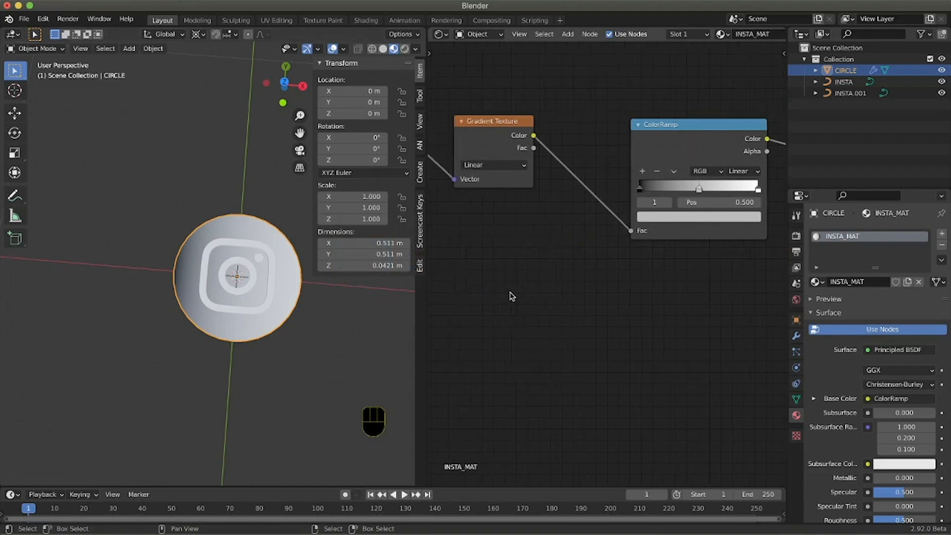
pyautogui.moveTo(596, 262); pyautogui.dragTo(582, 261)
pyautogui.click(603, 260)
pyautogui.write('-45')
pyautogui.press('Return')
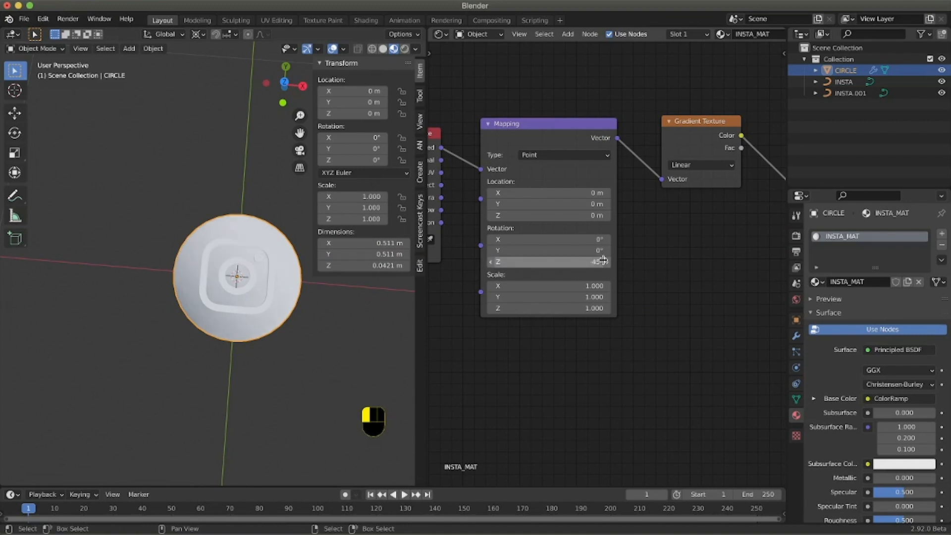
pyautogui.moveTo(588, 192)
pyautogui.mouseDown()
pyautogui.moveTo(598, 192)
pyautogui.moveTo(554, 192)
pyautogui.mouseUp()
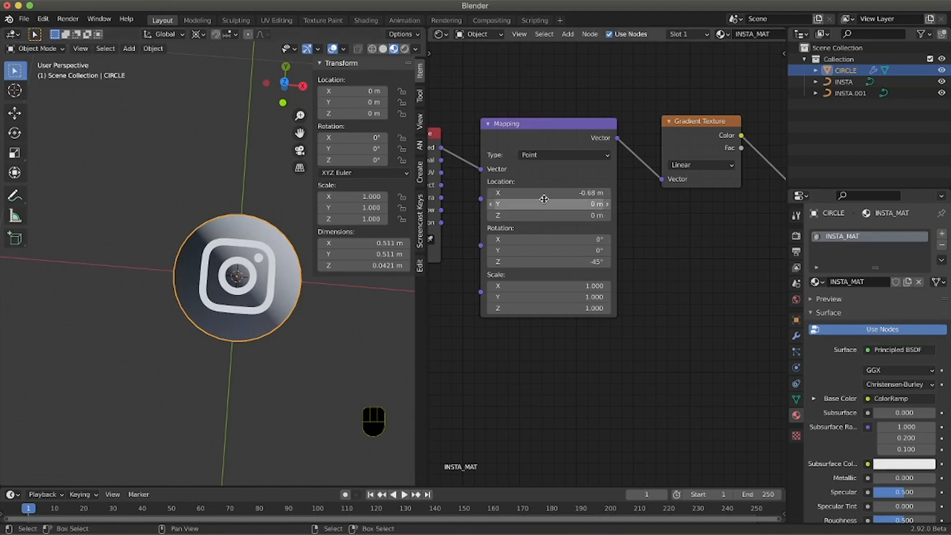
# - Set the Gradient Texture type to Easing and the ColorRamp interpolation to Ease
pyautogui.hscroll(5, 622, 392)
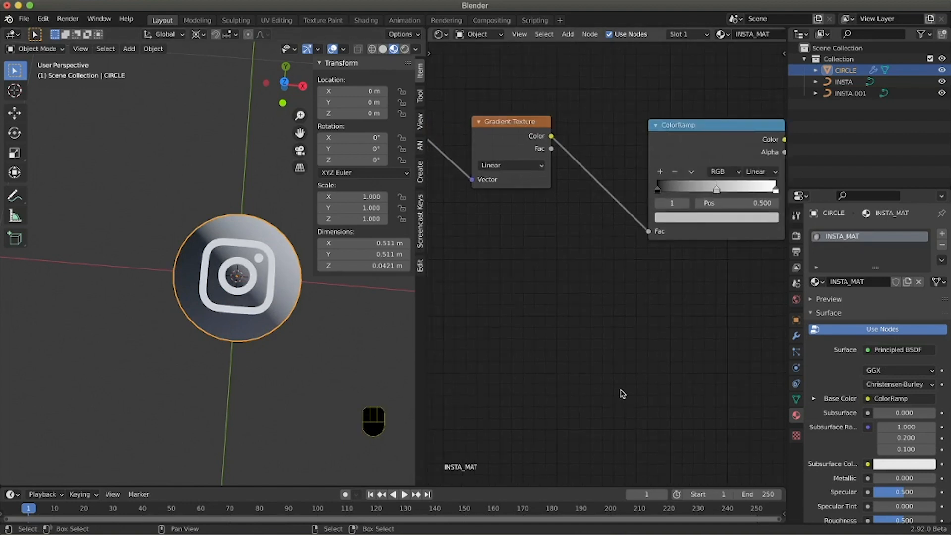
pyautogui.click(528, 170)
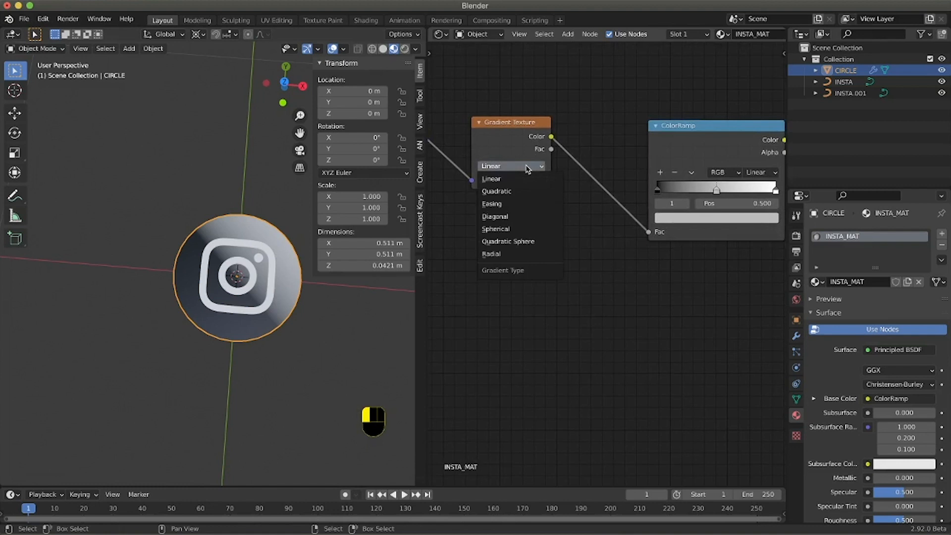
pyautogui.click(520, 206)
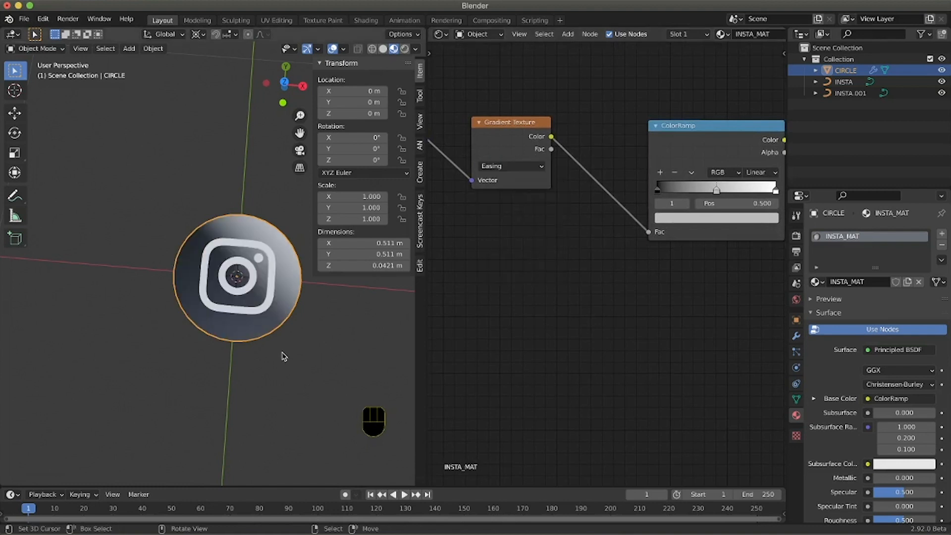
pyautogui.hscroll(3, 600, 364)
pyautogui.click(653, 172)
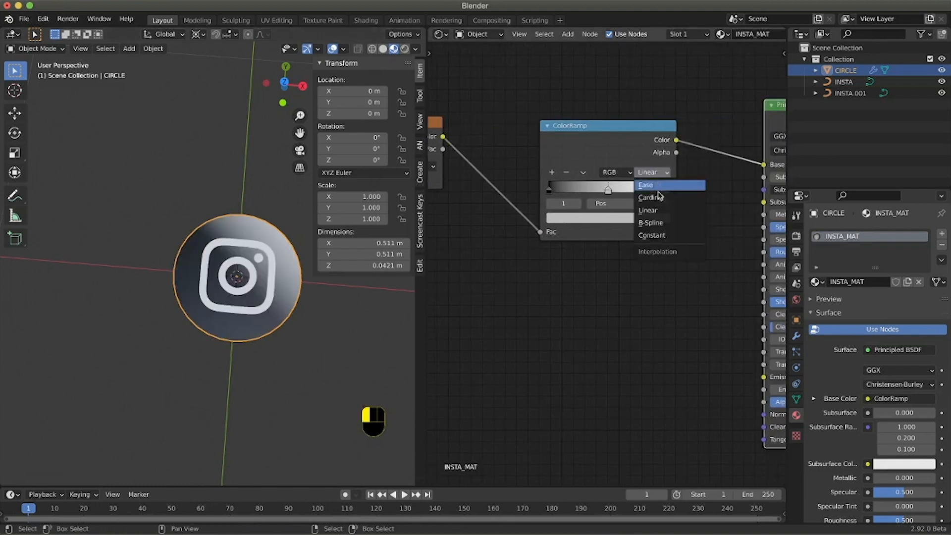
pyautogui.click(661, 185)
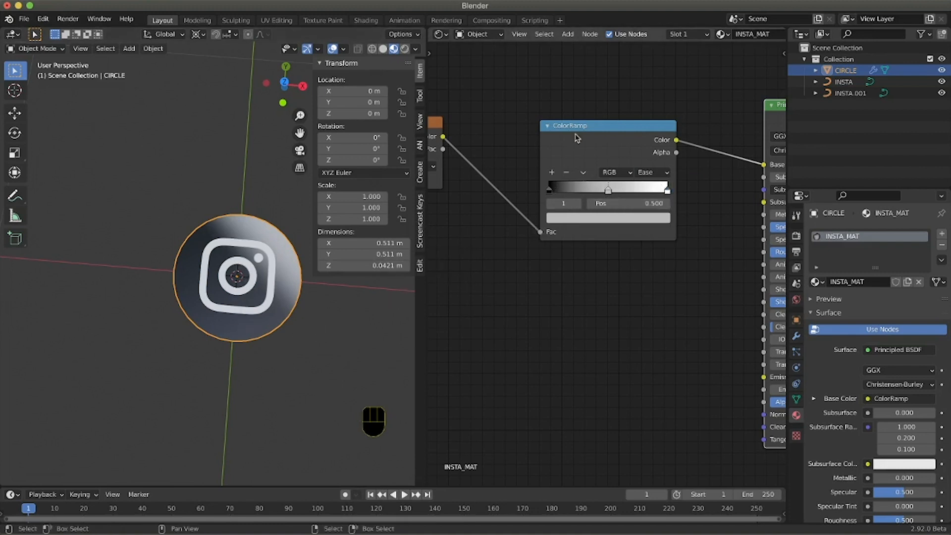
# - Colour the ColorRamp yellow at the start, red in the middle and purple at the end, using hex 853EB5 for the end stop
pyautogui.click(668, 192)
pyautogui.click(564, 221)
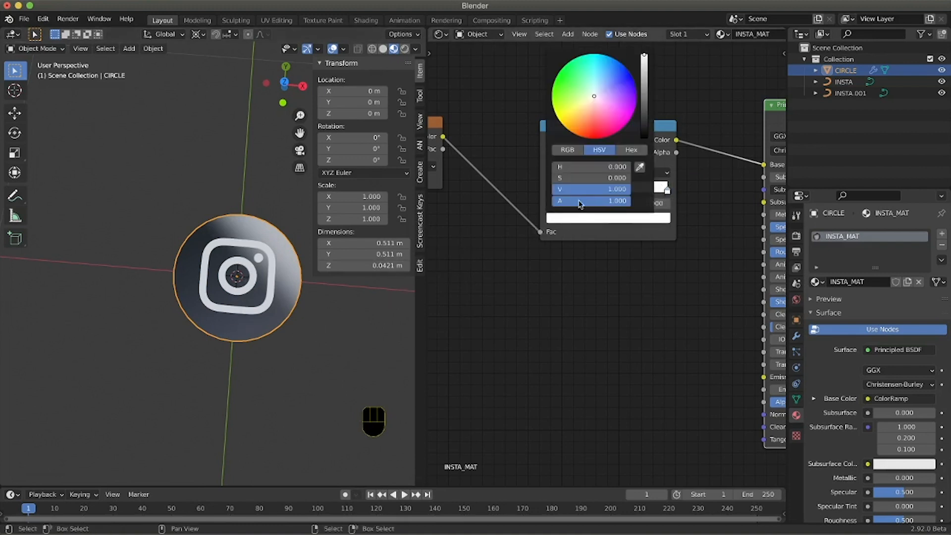
pyautogui.click(631, 150)
pyautogui.press('super+v')
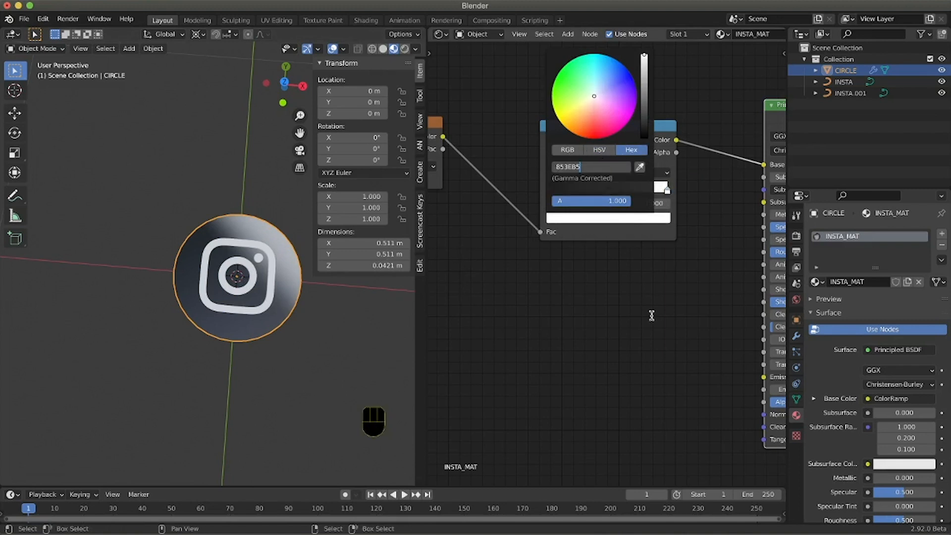
pyautogui.click(652, 317)
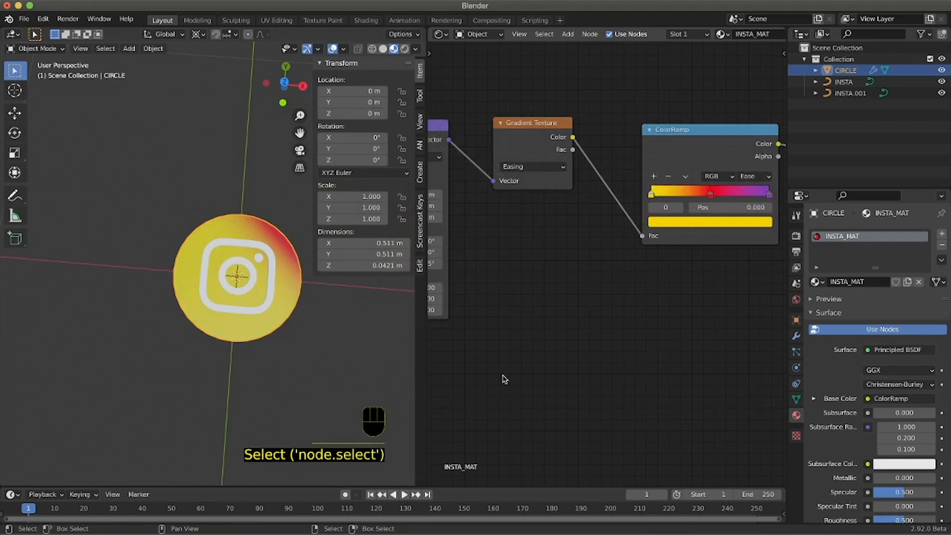
# - Shift the gradient across the disc by setting the Mapping node's X location to -0.22 m
pyautogui.hscroll(-7, 506, 379)
pyautogui.moveTo(599, 195)
pyautogui.mouseDown()
pyautogui.moveTo(579, 195)
pyautogui.moveTo(610, 195)
pyautogui.mouseUp()
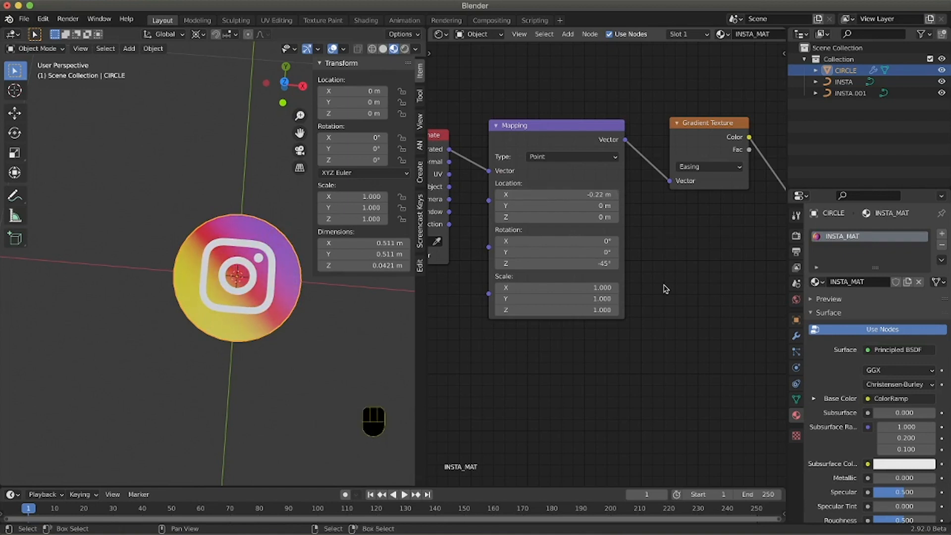
pyautogui.keyDown('ctrl'); pyautogui.scroll(-2, 688, 294); pyautogui.keyUp('ctrl')
pyautogui.hscroll(3, 687, 297)
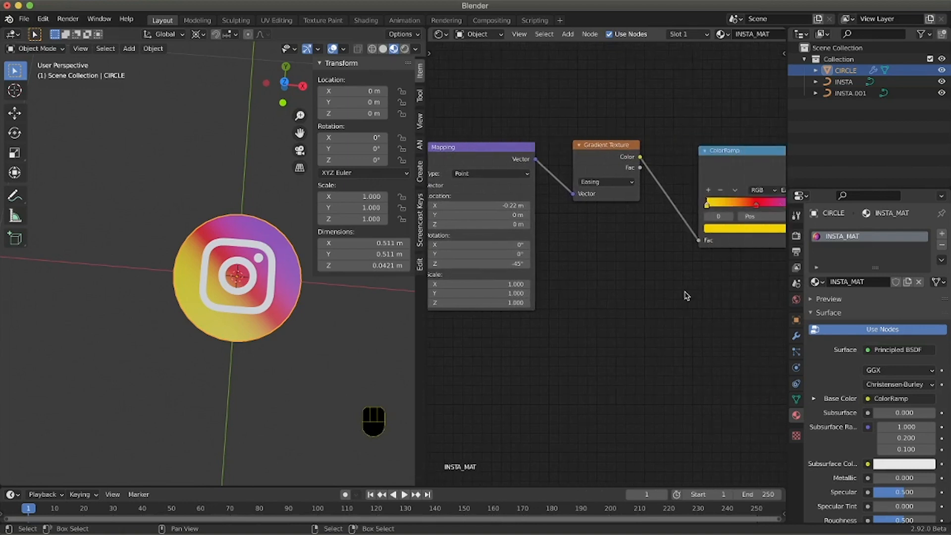
pyautogui.keyDown('ctrl'); pyautogui.hscroll(4, 686, 295); pyautogui.keyUp('ctrl')
pyautogui.keyDown('ctrl'); pyautogui.hscroll(-6, 545, 250); pyautogui.keyUp('ctrl')
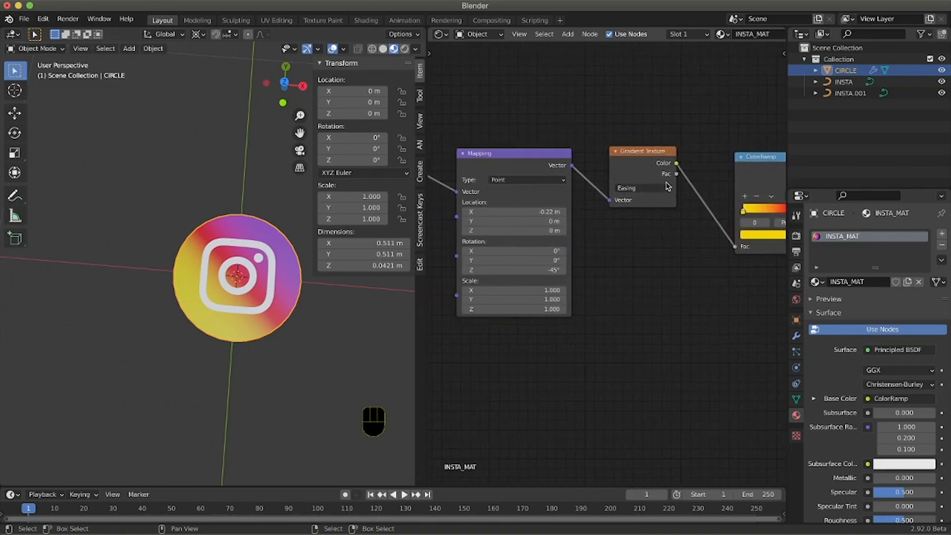
# - Set the Mapping node's scale to 0.5 on all axes and its X location to 0.14 m
pyautogui.moveTo(540, 290); pyautogui.dragTo(540, 309)
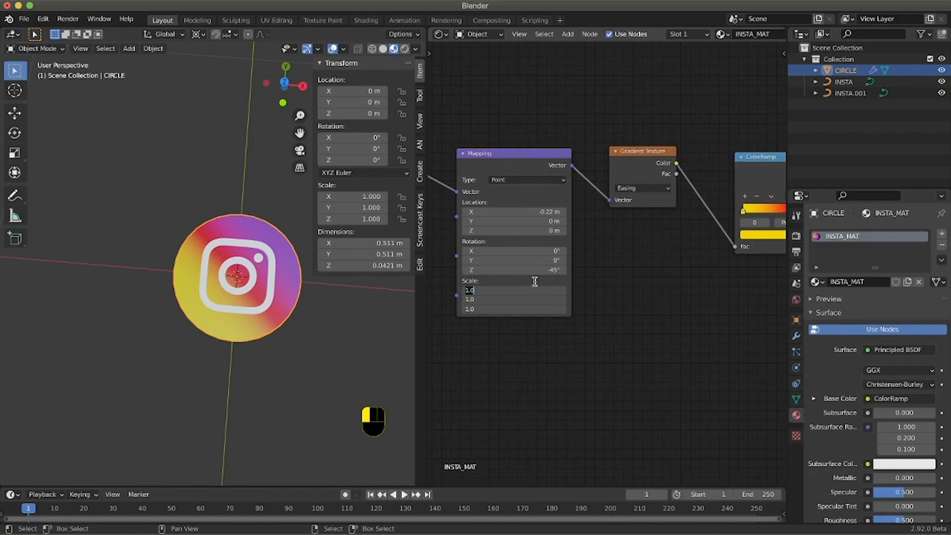
pyautogui.press('Return')
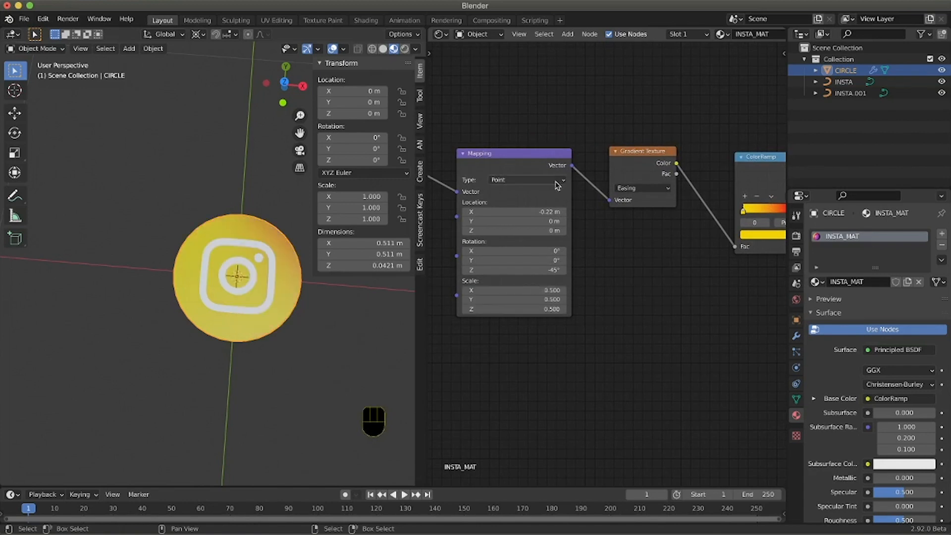
pyautogui.keyDown('shift'); pyautogui.moveTo(547, 211); pyautogui.dragTo(559, 212); pyautogui.keyUp('shift')
pyautogui.moveTo(297, 319)
pyautogui.mouseDown(button='middle')
pyautogui.moveTo(281, 336)
pyautogui.moveTo(299, 325)
pyautogui.moveTo(283, 322)
pyautogui.mouseUp(button='middle')
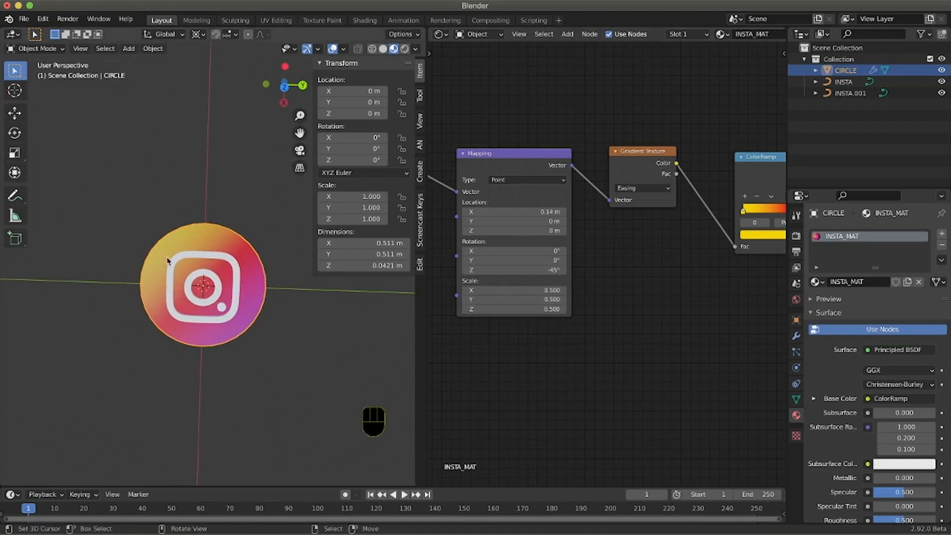
pyautogui.moveTo(349, 379); pyautogui.dragTo(308, 347, button='middle')
# - Set the Mapping node's scale to 0.4 on all axes and its X location to 0.2 m
pyautogui.doubleClick(556, 291)
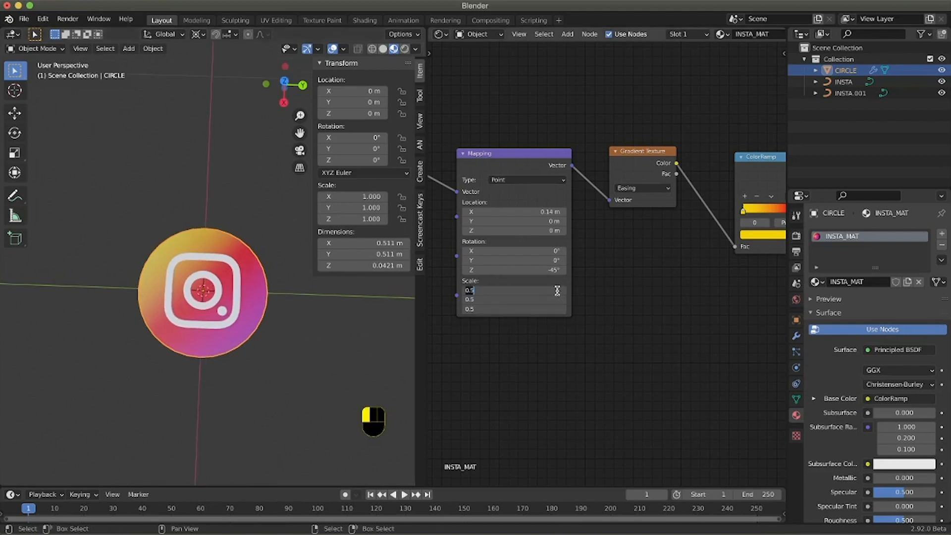
pyautogui.write('.4')
pyautogui.press('Return')
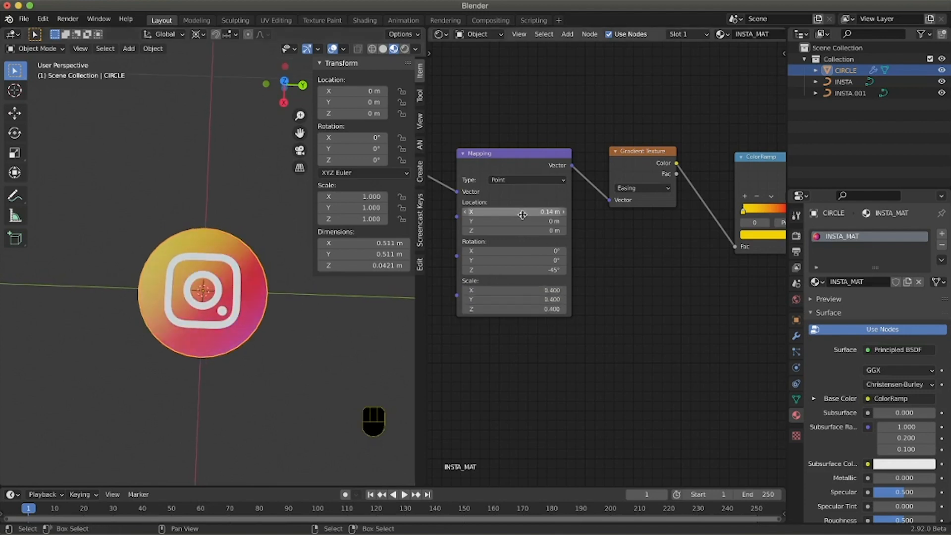
pyautogui.keyDown('shift'); pyautogui.moveTo(543, 211); pyautogui.dragTo(574, 212); pyautogui.keyUp('shift')
# - Examine the colour gradient on the disc's face and rim from several angles
pyautogui.hscroll(-10, 271, 317)
pyautogui.scroll(8, 271, 319)
pyautogui.keyDown('shift'); pyautogui.hscroll(6, 271, 317); pyautogui.keyUp('shift')
pyautogui.scroll(-6, 271, 316)
pyautogui.hscroll(8, 250, 317)
pyautogui.keyDown('shift'); pyautogui.hscroll(-8, 251, 316); pyautogui.keyUp('shift')
pyautogui.hscroll(-6, 253, 316)
pyautogui.scroll(6, 252, 316)
pyautogui.keyDown('shift'); pyautogui.scroll(5, 251, 312); pyautogui.keyUp('shift')
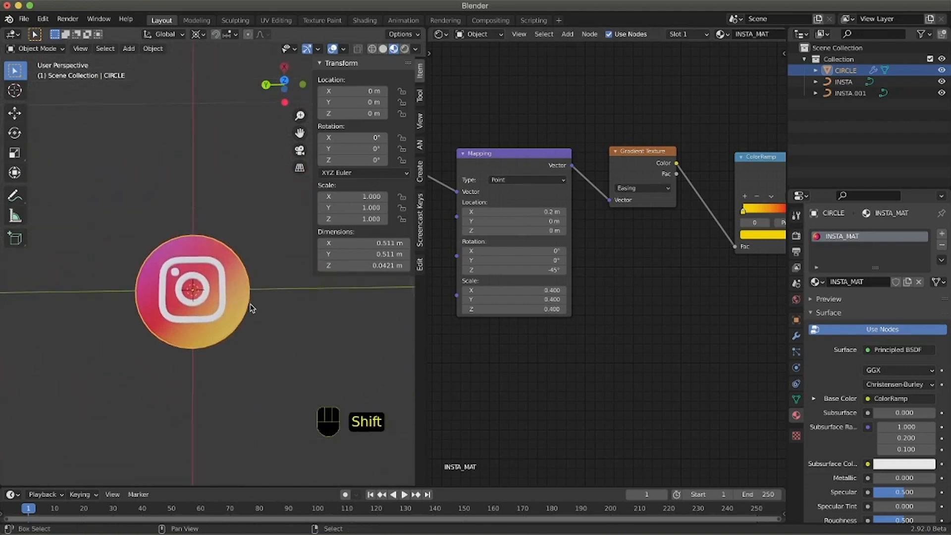
pyautogui.click(223, 290)
pyautogui.moveTo(200, 340)
pyautogui.mouseDown(button='middle')
pyautogui.moveTo(202, 360)
pyautogui.moveTo(203, 332)
pyautogui.mouseUp(button='middle')
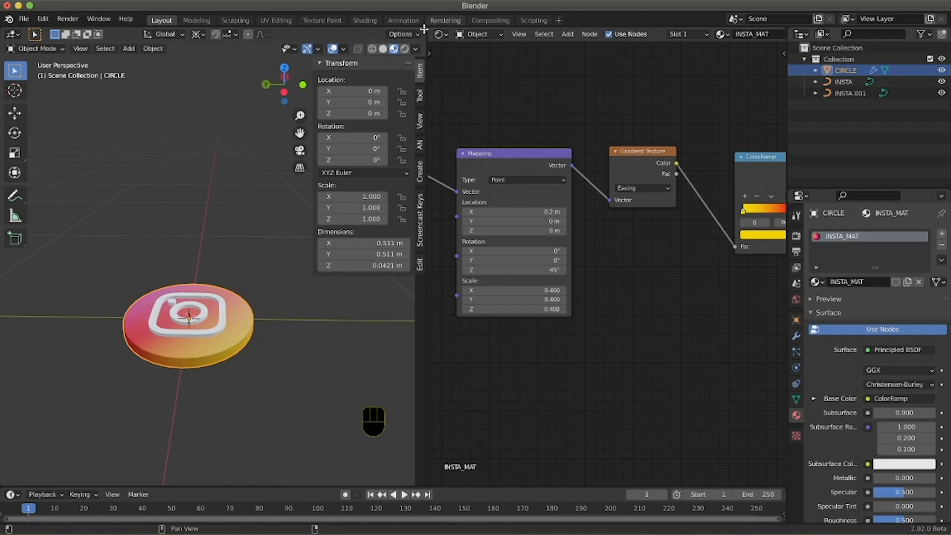
# - Close the shader node editor so the 3D viewport fills the space, and set the viewport to solid shading
pyautogui.moveTo(427, 28); pyautogui.dragTo(481, 197)
pyautogui.moveTo(419, 308); pyautogui.dragTo(435, 191, button='middle')
pyautogui.click(744, 49)
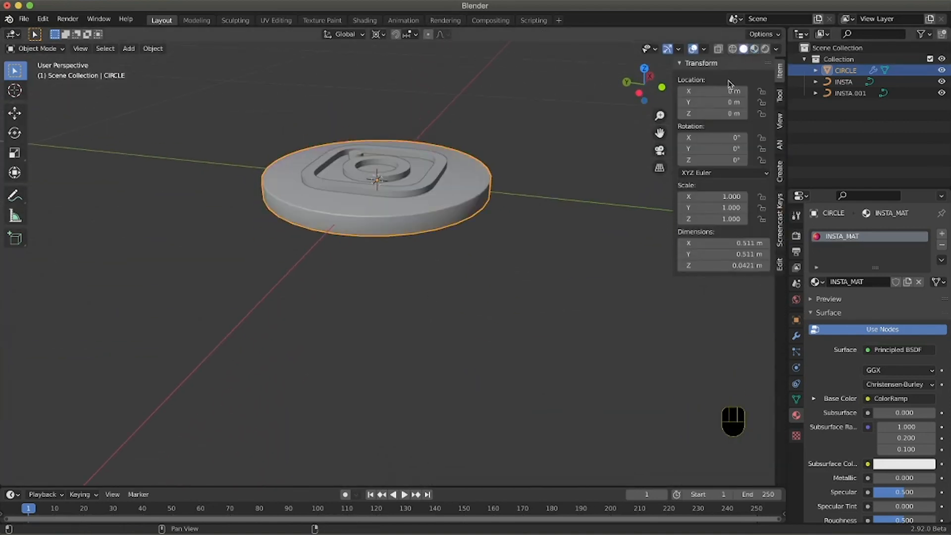
# - Clear the parents of both logos and the disc with Clear and Keep Transformation, then parent the logos to the disc with Object (Keep Transform)
pyautogui.rightClick(418, 190)
pyautogui.moveTo(394, 261); pyautogui.dragTo(394, 256, button='middle')
pyautogui.press('shift')
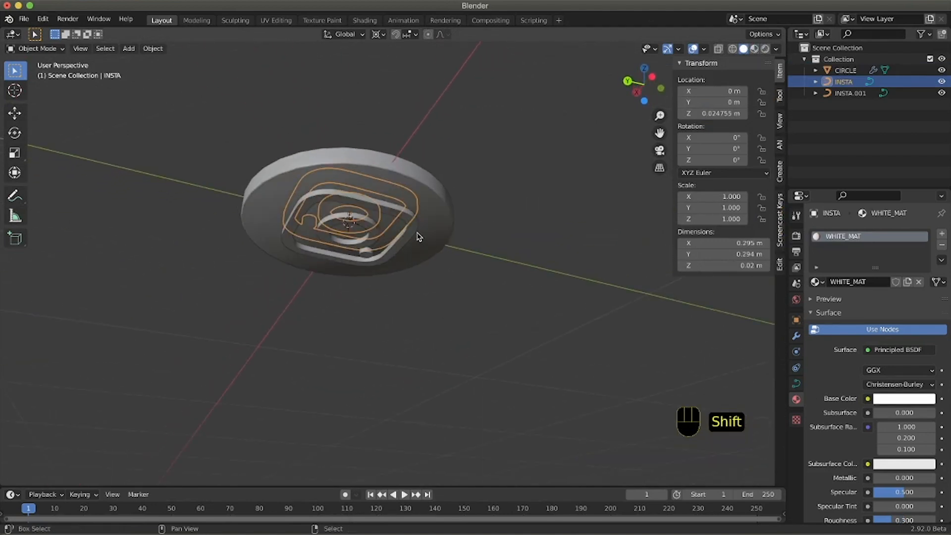
pyautogui.keyDown('shift'); pyautogui.click(399, 251); pyautogui.keyUp('shift')
pyautogui.keyDown('shift'); pyautogui.click(442, 227); pyautogui.keyUp('shift')
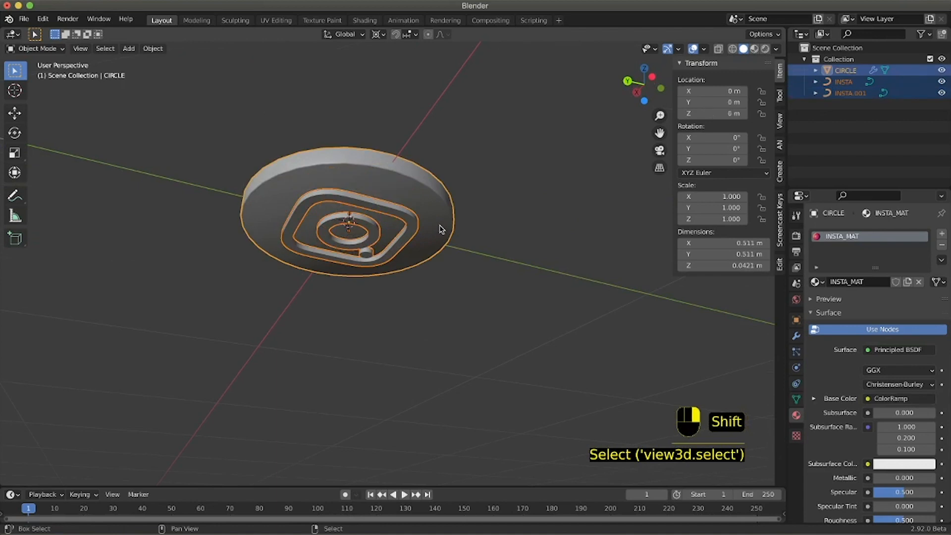
pyautogui.moveTo(437, 221); pyautogui.dragTo(439, 226, button='middle')
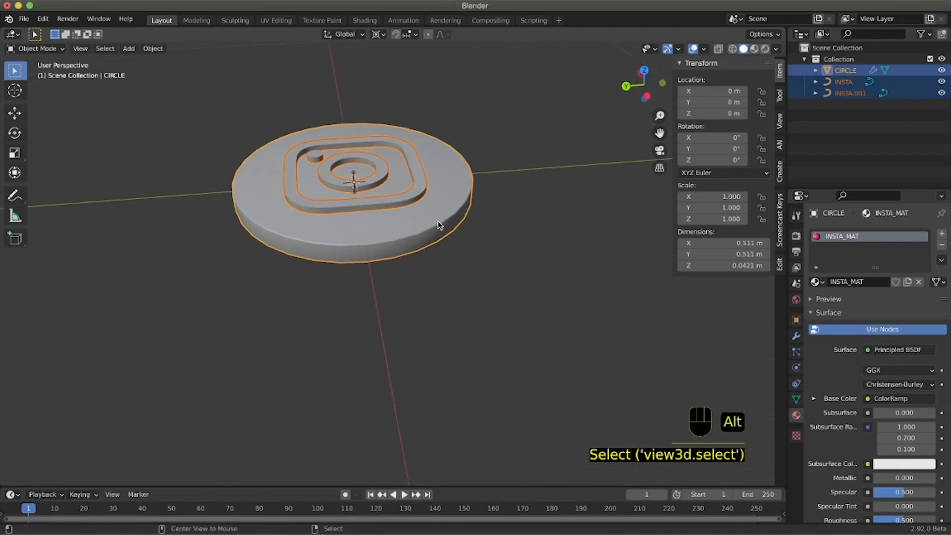
pyautogui.hotkey('alt', 'p')
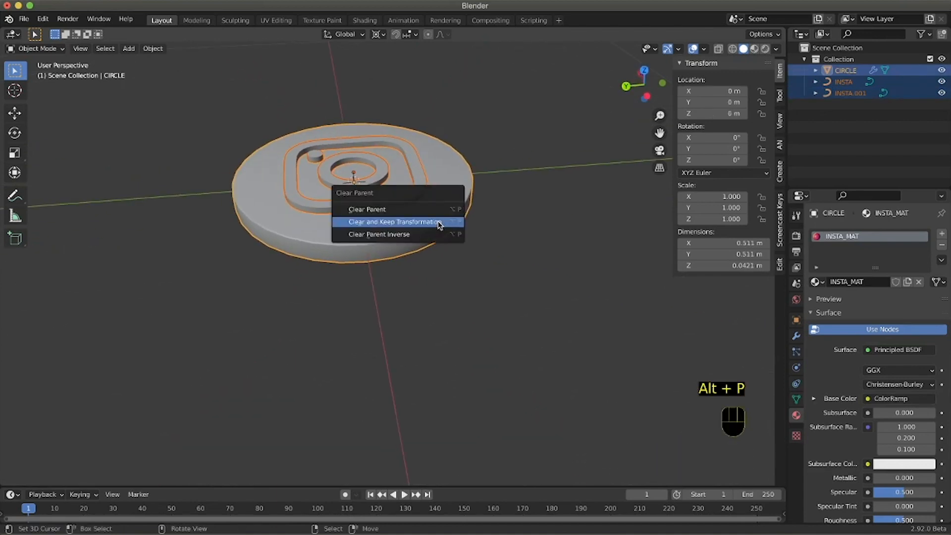
pyautogui.click(439, 223)
pyautogui.hotkey('ctrl', 'p')
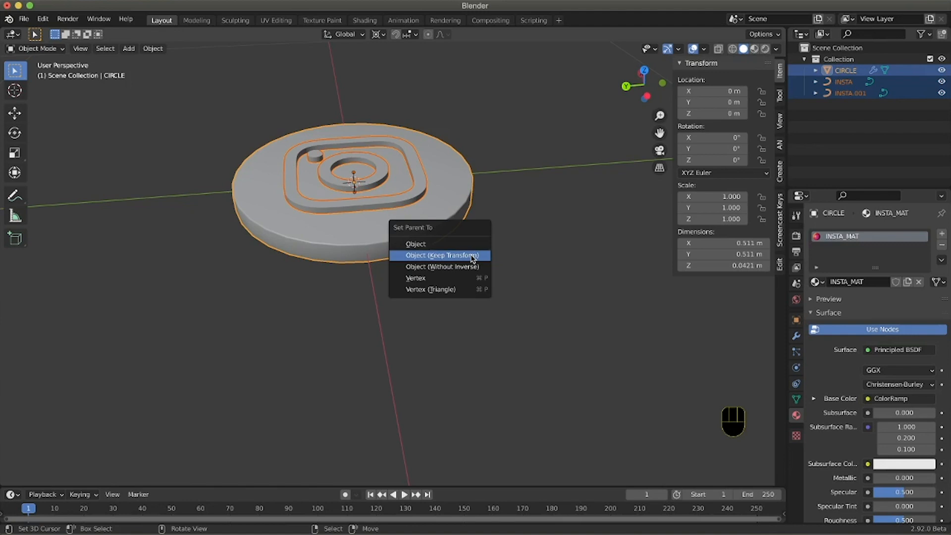
pyautogui.click(472, 256)
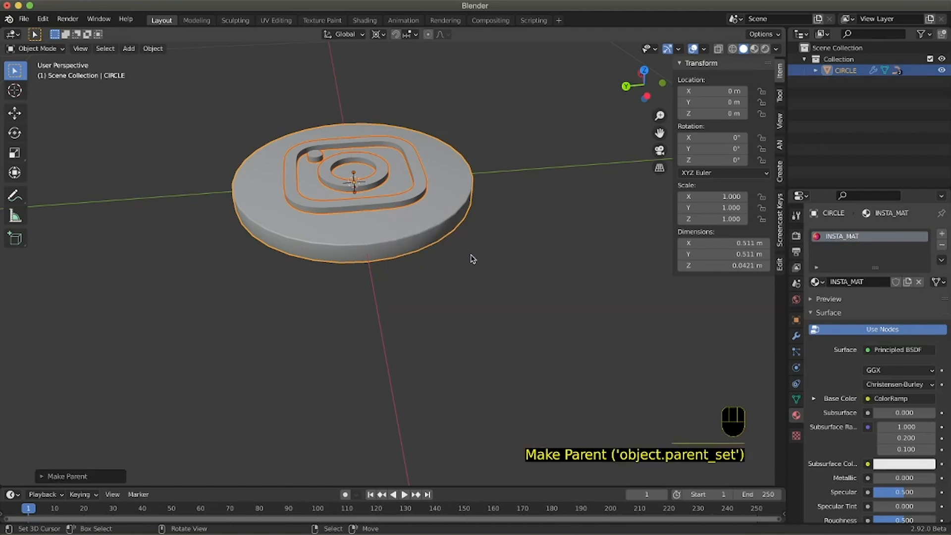
# - Test-move the disc together with its parented logos, and cancel the move
pyautogui.click(425, 181)
pyautogui.click(453, 173)
pyautogui.press('g')
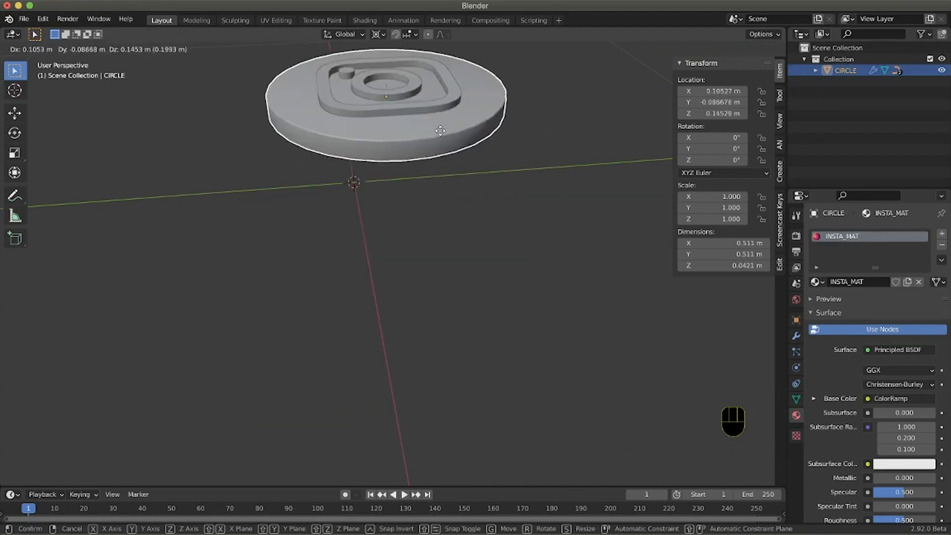
pyautogui.rightClick(433, 181)
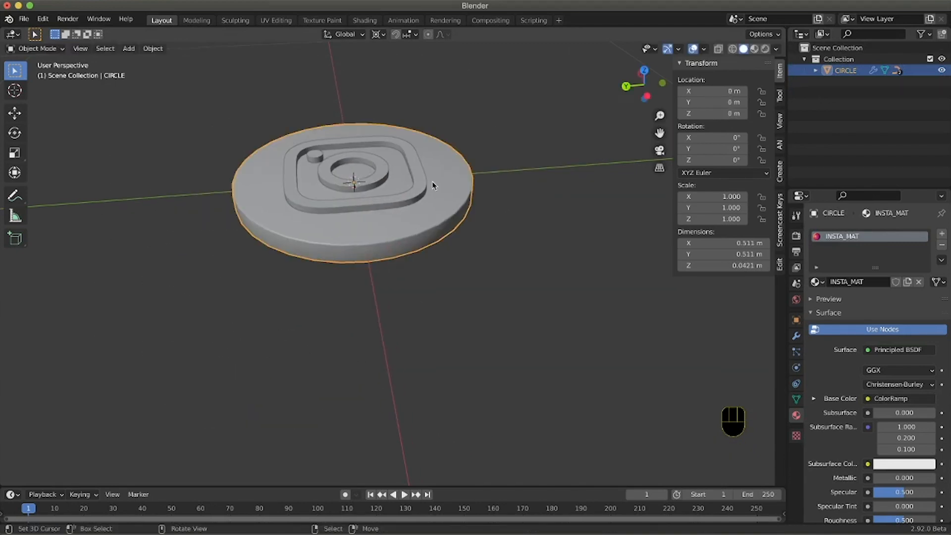
# - Examine the parented Instagram icon from above and from low side angles
pyautogui.hscroll(5, 467, 183)
pyautogui.keyDown('ctrl'); pyautogui.scroll(-5, 467, 183); pyautogui.keyUp('ctrl')
pyautogui.scroll(5, 467, 183)
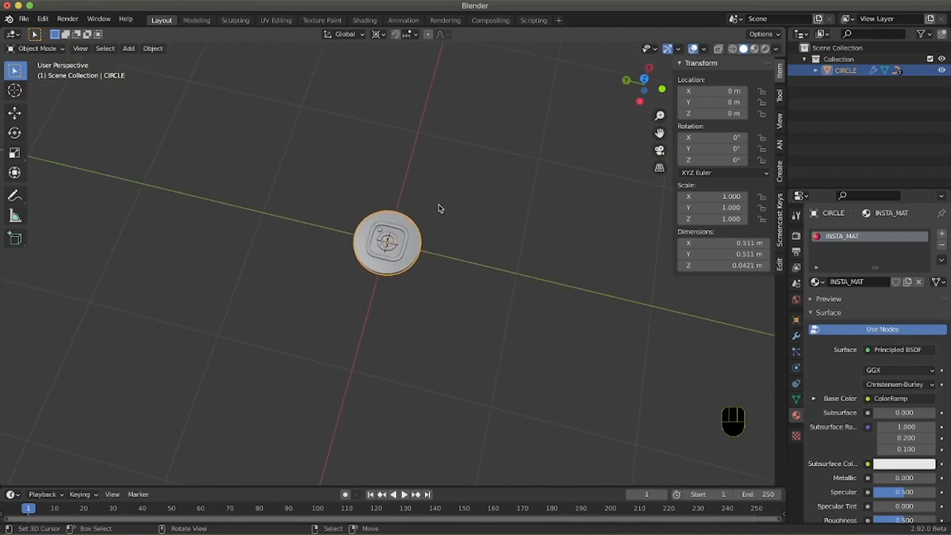
pyautogui.keyDown('ctrl'); pyautogui.scroll(5, 419, 301); pyautogui.keyUp('ctrl')
pyautogui.scroll(-5, 419, 302)
pyautogui.keyDown('shift'); pyautogui.scroll(-1, 419, 303); pyautogui.keyUp('shift')
pyautogui.keyDown('shift'); pyautogui.scroll(2, 420, 302); pyautogui.keyUp('shift')
pyautogui.scroll(5, 419, 303)
pyautogui.keyDown('shift'); pyautogui.scroll(-3, 419, 303); pyautogui.keyUp('shift')
pyautogui.scroll(-5, 419, 304)
pyautogui.keyDown('ctrl'); pyautogui.scroll(5, 419, 304); pyautogui.keyUp('ctrl')
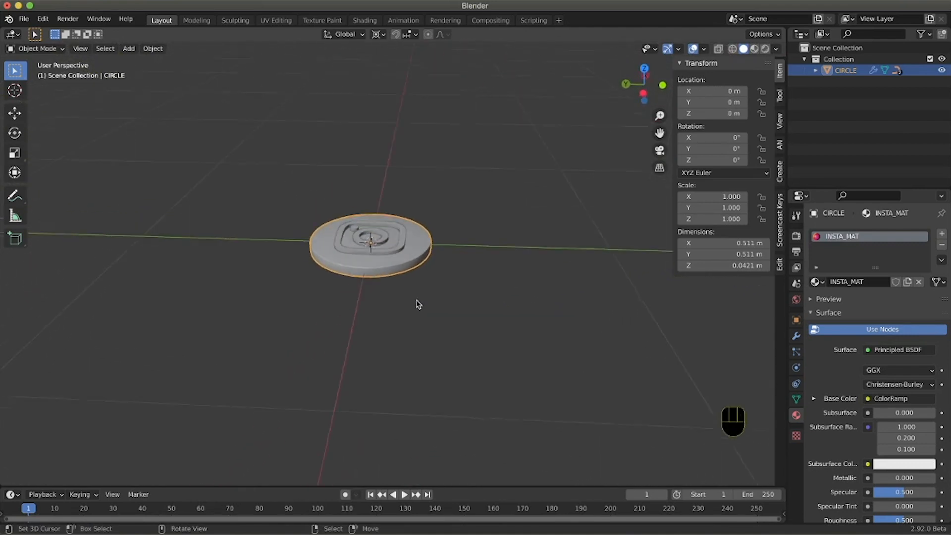
pyautogui.hscroll(2, 419, 304)
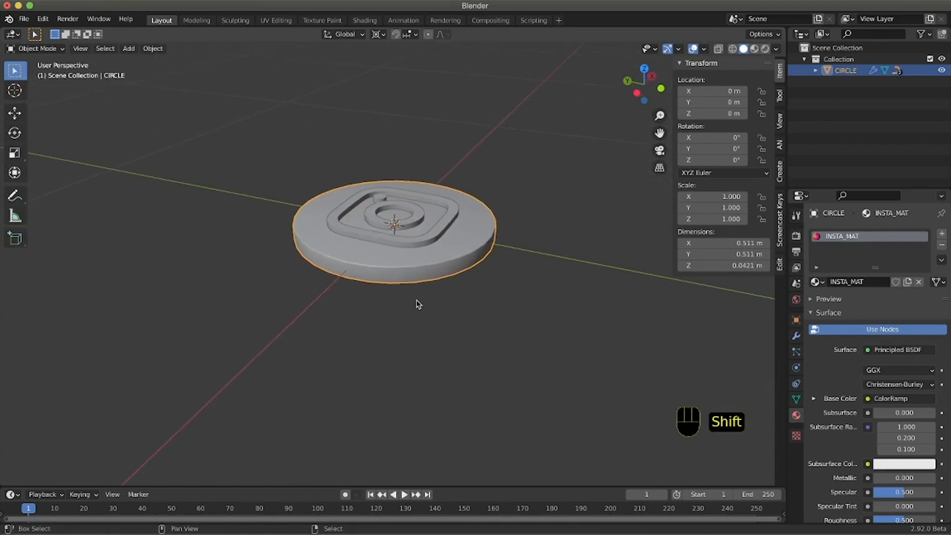
pyautogui.keyDown('shift'); pyautogui.hscroll(3, 418, 304); pyautogui.keyUp('shift')
pyautogui.hscroll(3, 417, 304)
pyautogui.hscroll(-3, 417, 304)
pyautogui.scroll(2, 417, 304)
pyautogui.hscroll(2, 417, 304)
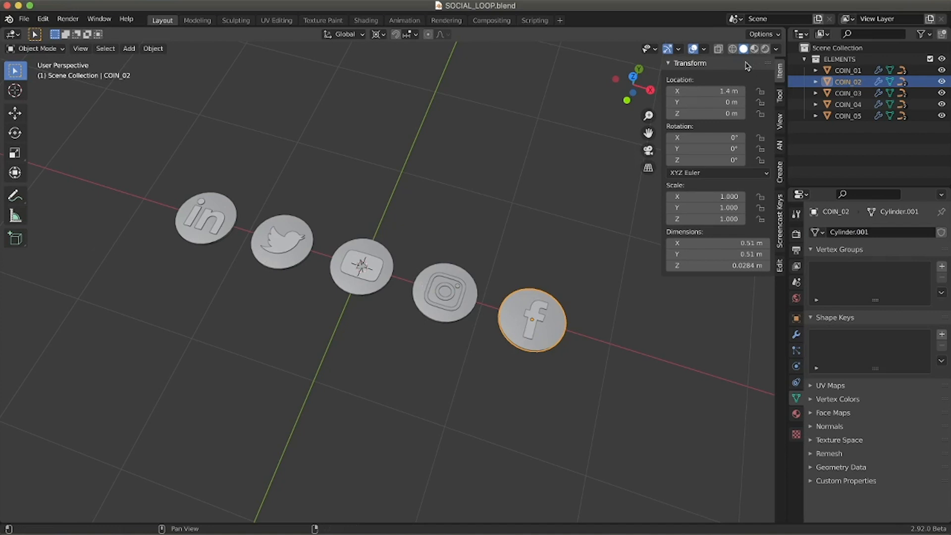
# - Show the SOCIAL_LOOP scene in material preview shading and examine the row of five social media coins
pyautogui.click(754, 48)
pyautogui.moveTo(572, 239); pyautogui.dragTo(541, 240, button='middle')
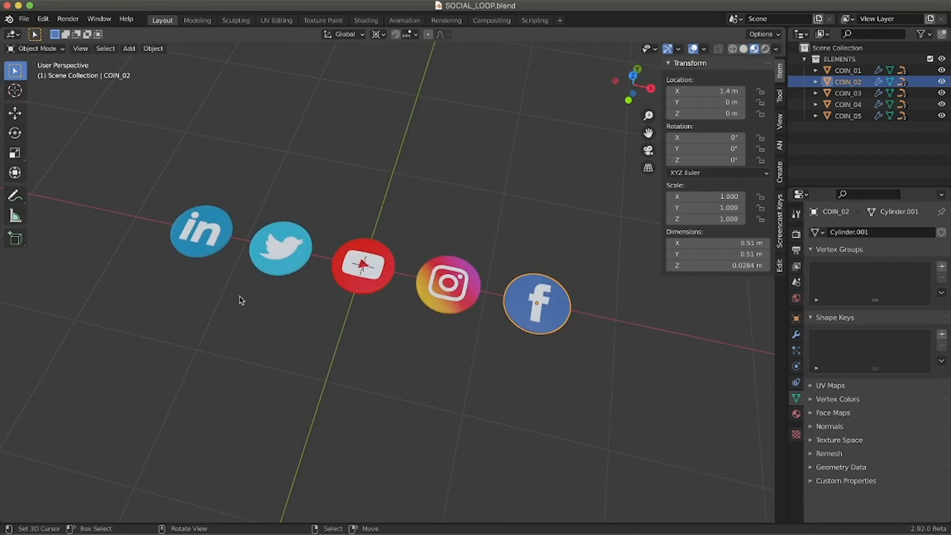
pyautogui.moveTo(435, 305); pyautogui.dragTo(441, 309, button='middle')
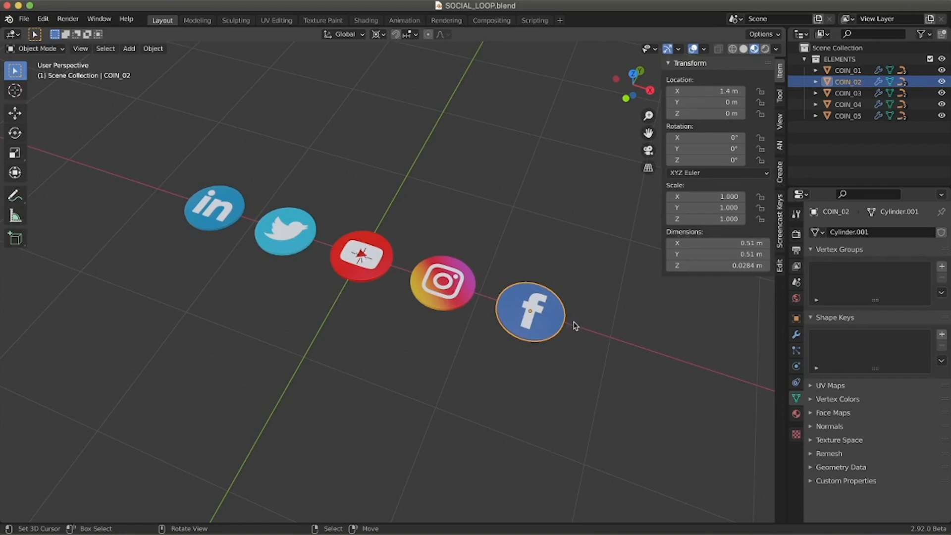
pyautogui.moveTo(462, 318); pyautogui.dragTo(467, 319, button='middle')
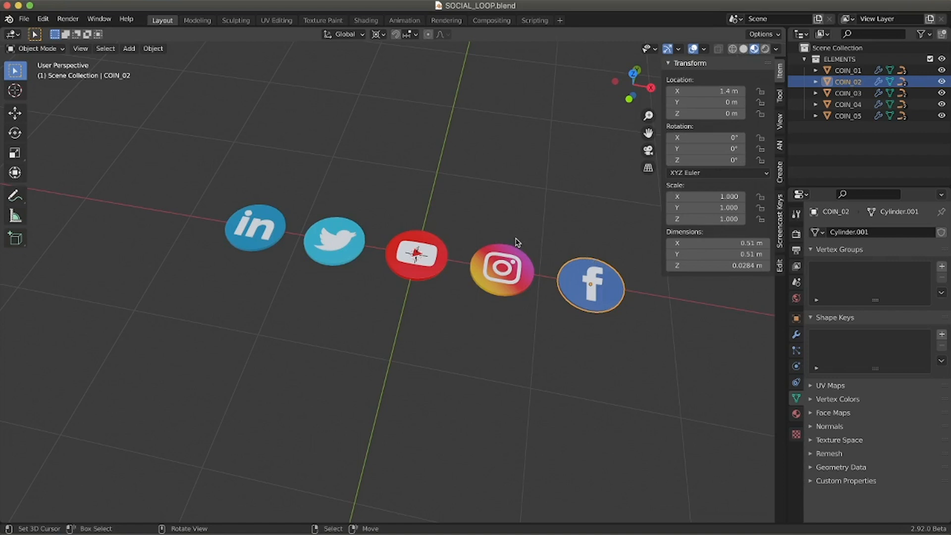
pyautogui.moveTo(535, 233); pyautogui.dragTo(491, 238, button='middle')
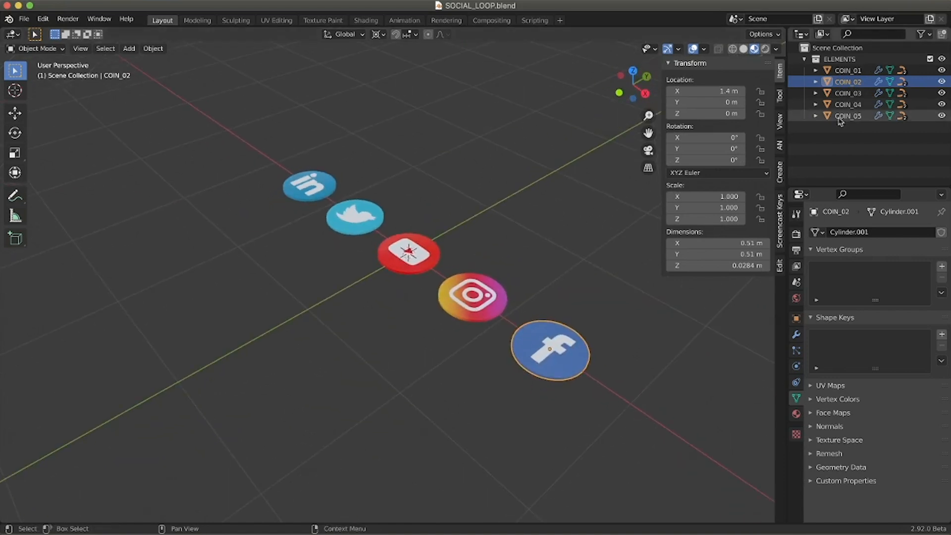
pyautogui.scroll(-5, 508, 296)
pyautogui.scroll(2, 509, 296)
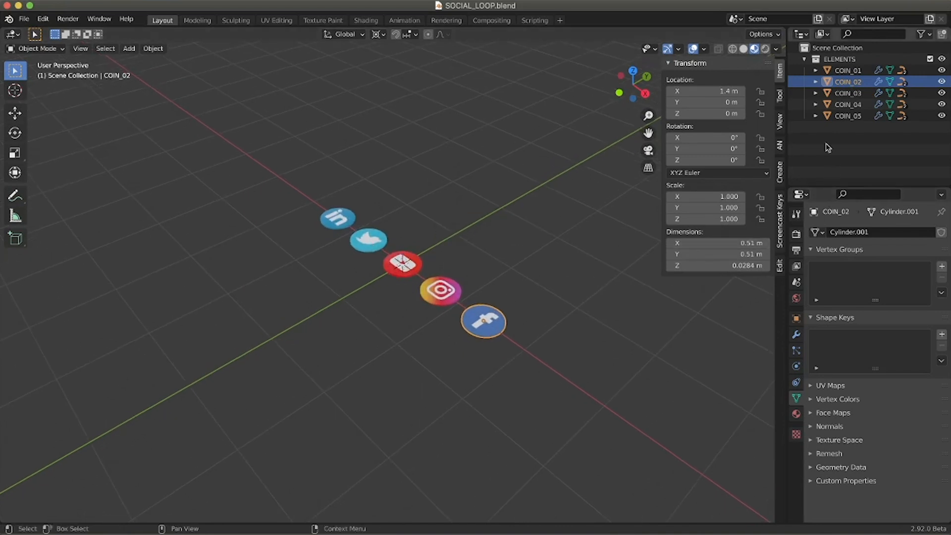
# - Collapse the ELEMENTS collection and create a new collection named FLOOR
pyautogui.click(804, 59)
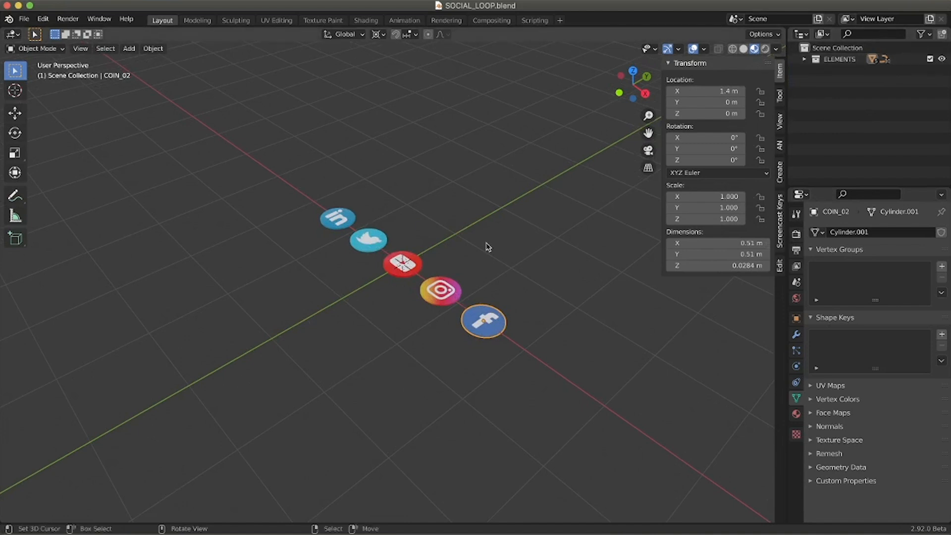
pyautogui.moveTo(516, 244); pyautogui.dragTo(524, 293, button='middle')
pyautogui.rightClick(820, 106)
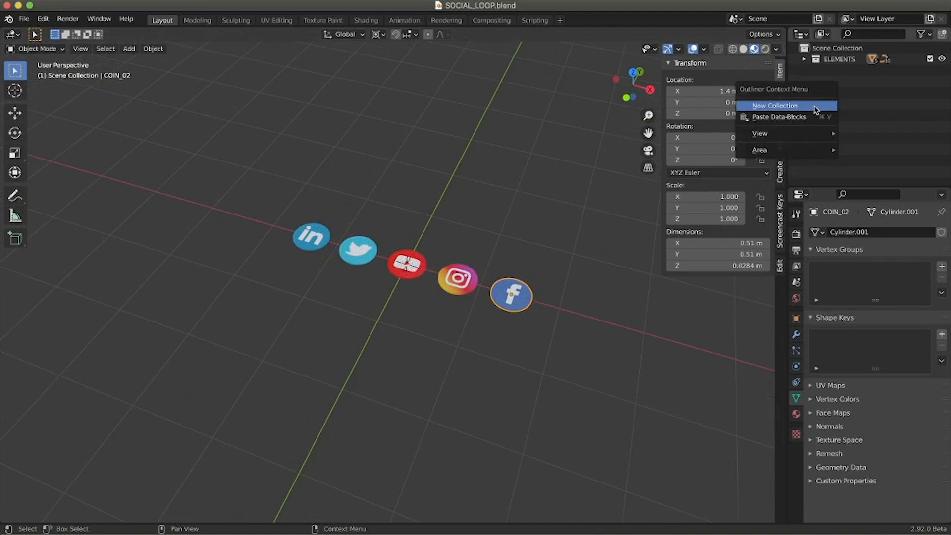
pyautogui.click(815, 106)
pyautogui.doubleClick(854, 70)
pyautogui.write('F')
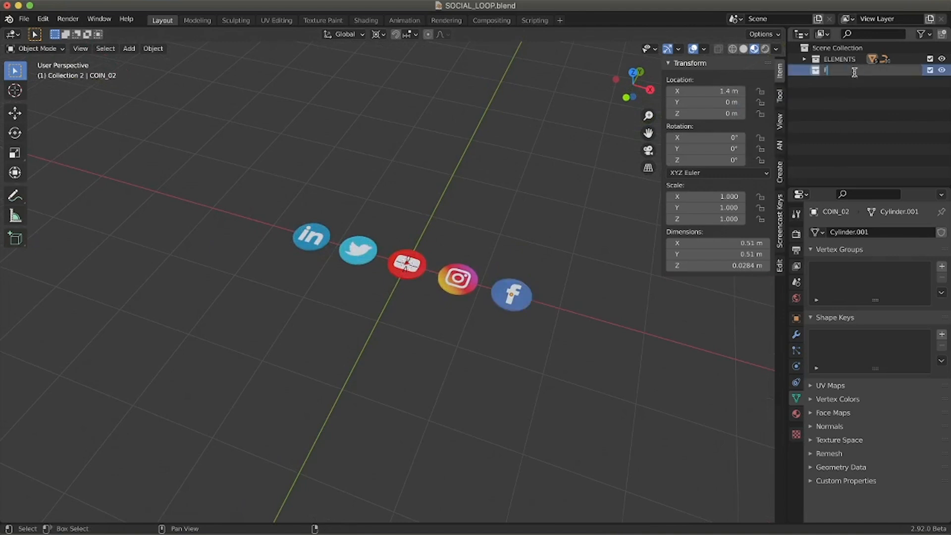
pyautogui.write('LOOR')
pyautogui.press('Return')
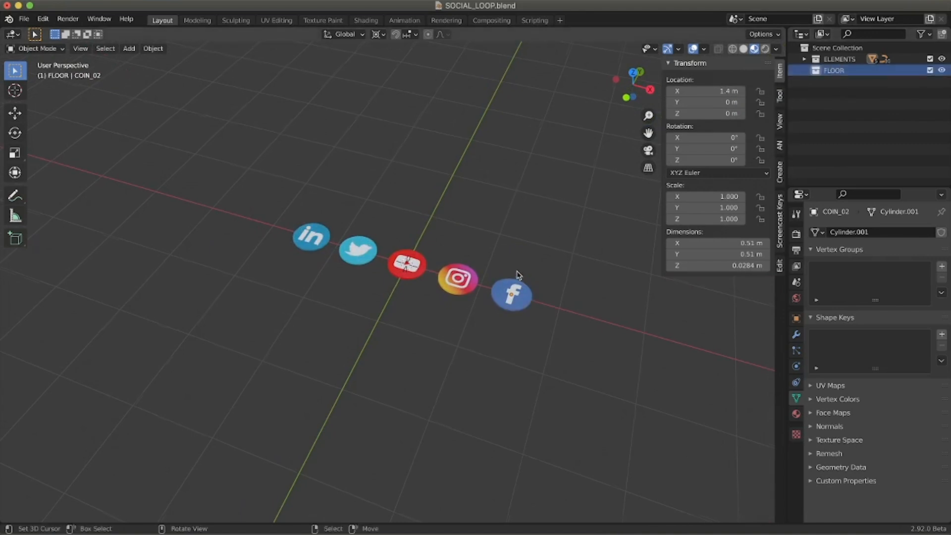
# - Duplicate only the red YouTube coin's disc in place and move the copy to the FLOOR collection
pyautogui.moveTo(519, 277); pyautogui.dragTo(486, 295, button='middle')
pyautogui.scroll(4, 485, 298)
pyautogui.keyDown('ctrl'); pyautogui.scroll(3, 485, 297); pyautogui.keyUp('ctrl')
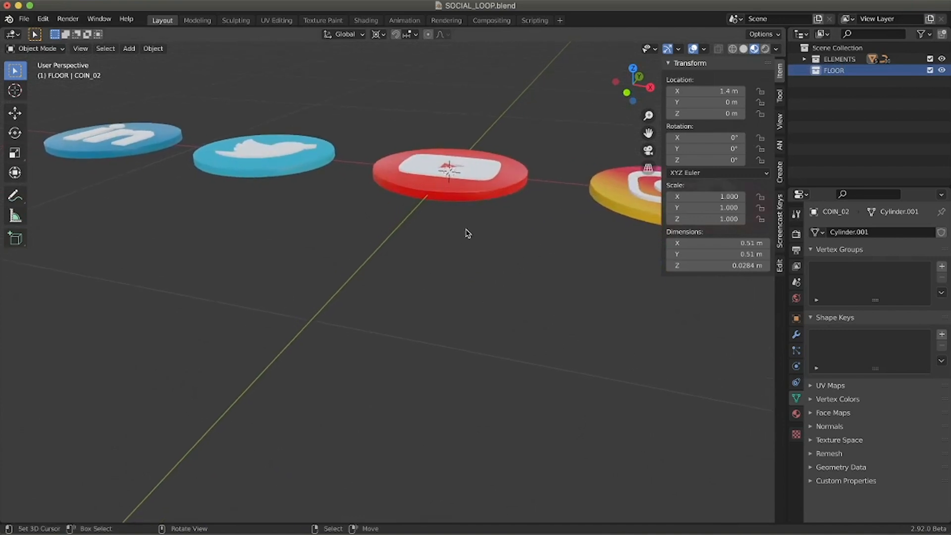
pyautogui.click(474, 197)
pyautogui.scroll(5, 473, 197)
pyautogui.keyDown('ctrl'); pyautogui.scroll(-8, 473, 197); pyautogui.keyUp('ctrl')
pyautogui.scroll(5, 474, 200)
pyautogui.moveTo(467, 208); pyautogui.dragTo(422, 180, button='middle')
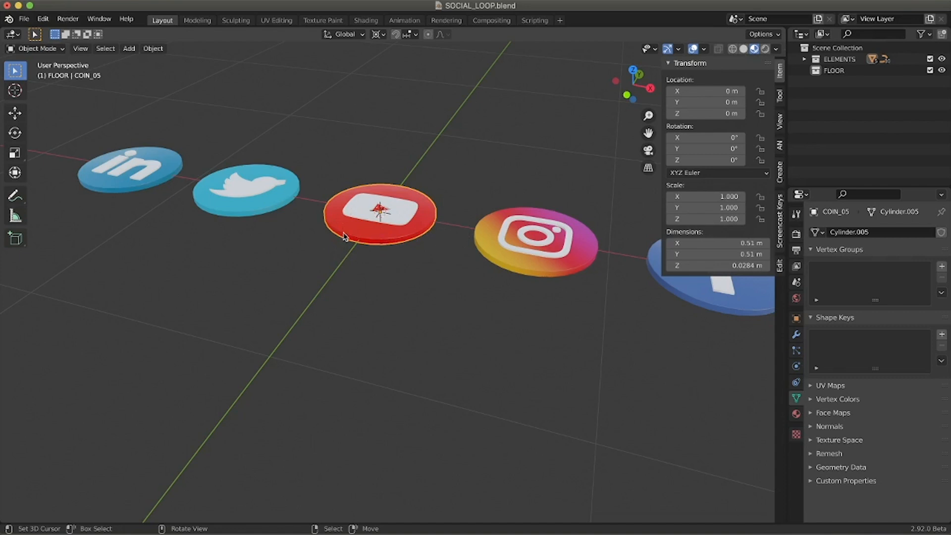
pyautogui.hotkey('shift', 'd')
pyautogui.rightClick(479, 168)
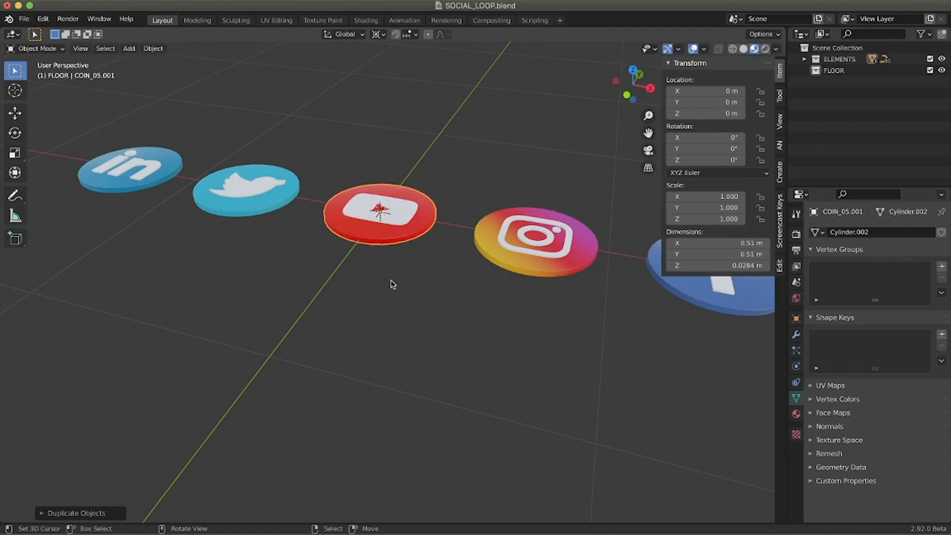
pyautogui.press('m')
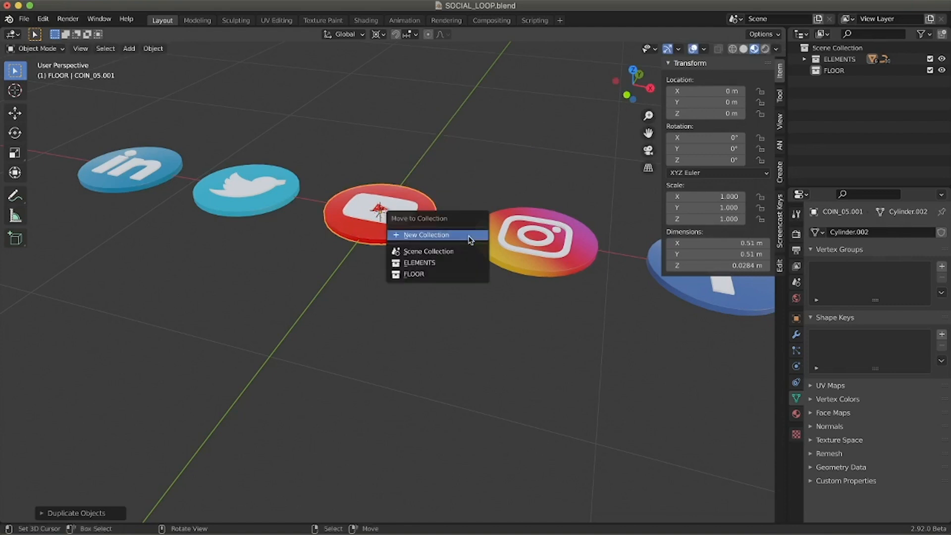
pyautogui.click(458, 274)
# - Exclude the ELEMENTS collection from the view layer
pyautogui.click(942, 59)
pyautogui.click(942, 59)
pyautogui.click(931, 59)
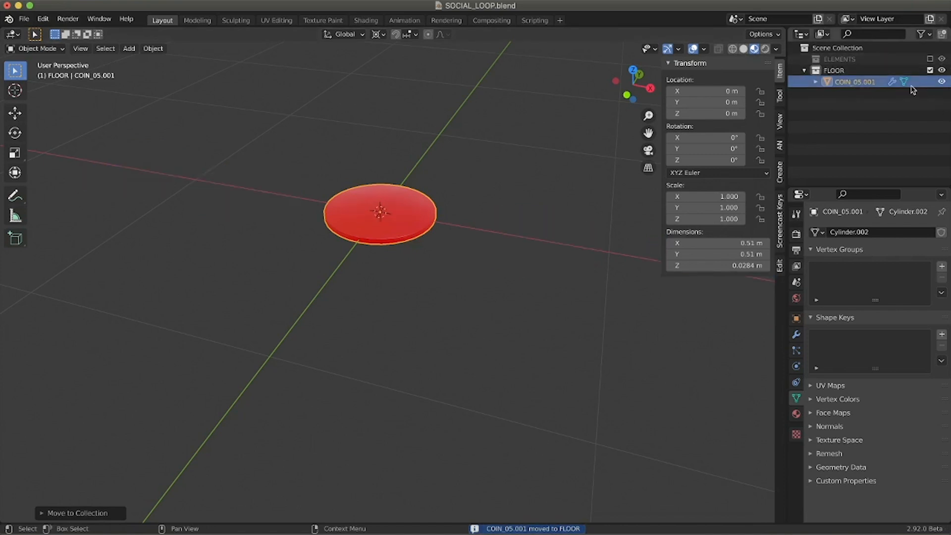
# - Rename the duplicated disc in the FLOOR collection as FlOOR
pyautogui.click(852, 91)
pyautogui.doubleClick(858, 82)
pyautogui.write('FlOOR')
pyautogui.press('Return')
# - Set the viewport to solid shading and enter Edit Mode on the duplicated floor disc
pyautogui.keyDown('ctrl'); pyautogui.scroll(5, 471, 277); pyautogui.keyUp('ctrl')
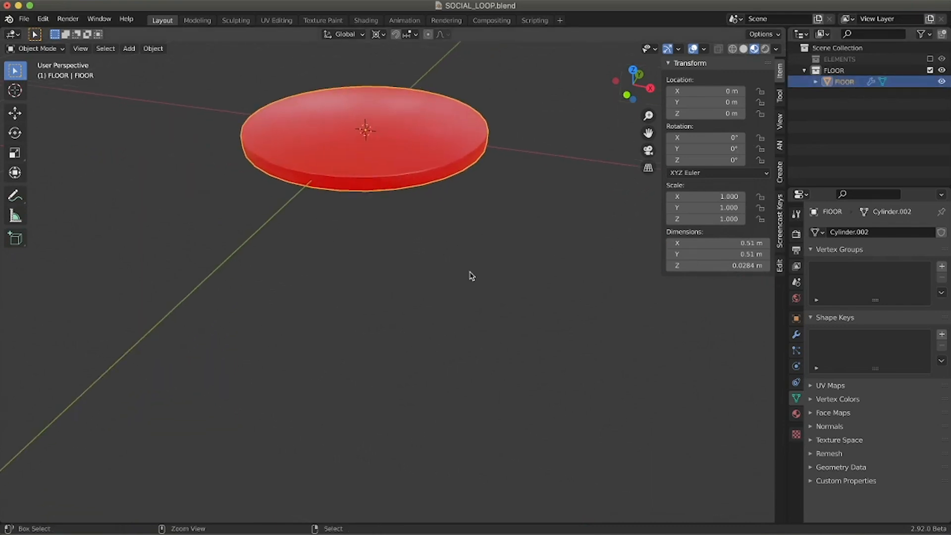
pyautogui.keyDown('shift'); pyautogui.scroll(5, 471, 275); pyautogui.keyUp('shift')
pyautogui.moveTo(434, 275); pyautogui.dragTo(435, 278, button='middle')
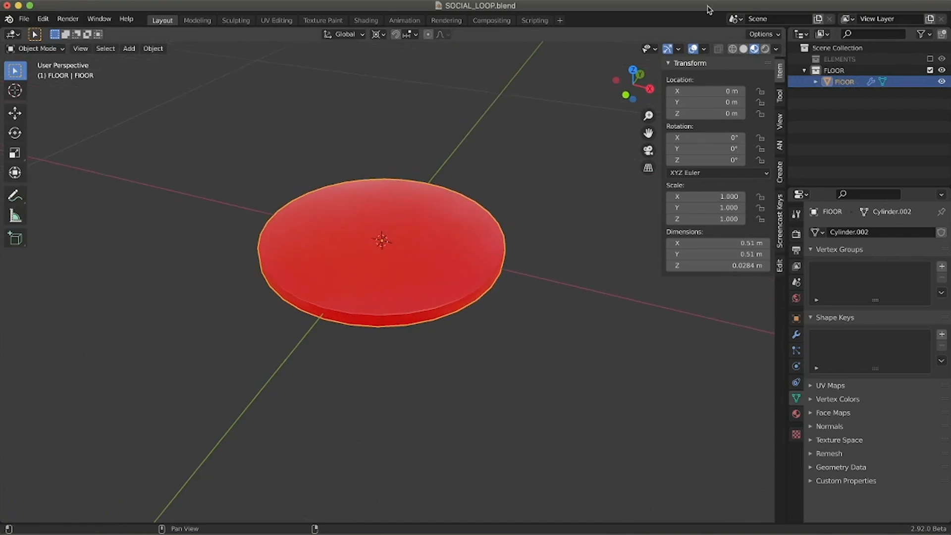
pyautogui.click(744, 49)
pyautogui.moveTo(386, 276); pyautogui.dragTo(395, 256, button='middle')
pyautogui.hotkey('ctrl', 'Tab')
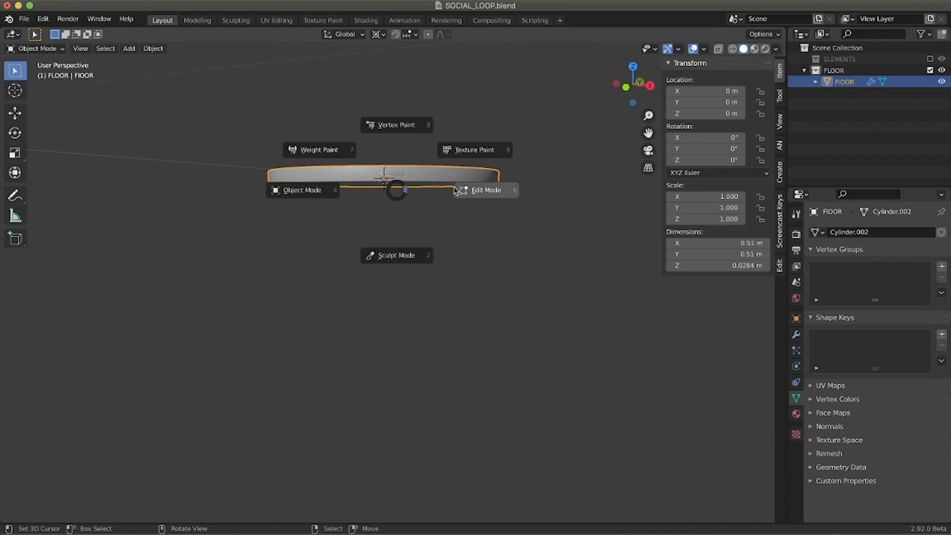
pyautogui.click(468, 186)
# - Select the edge loop around the floor disc's underside
pyautogui.moveTo(467, 186); pyautogui.dragTo(417, 164, button='middle')
pyautogui.rightClick(415, 157)
pyautogui.keyDown('ctrl'); pyautogui.rightClick(424, 156); pyautogui.keyUp('ctrl')
pyautogui.keyDown('ctrl'); pyautogui.rightClick(423, 155); pyautogui.keyUp('ctrl')
pyautogui.hotkey('ctrl', 'z')
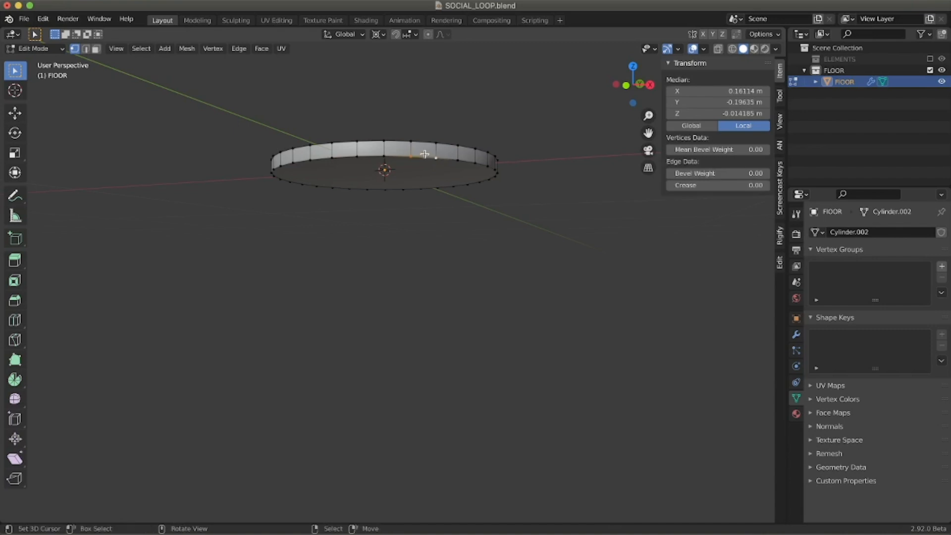
pyautogui.moveTo(424, 154); pyautogui.dragTo(429, 82, button='middle')
pyautogui.keyDown('ctrl'); pyautogui.rightClick(416, 92); pyautogui.keyUp('ctrl')
pyautogui.hotkey('ctrl', 'z')
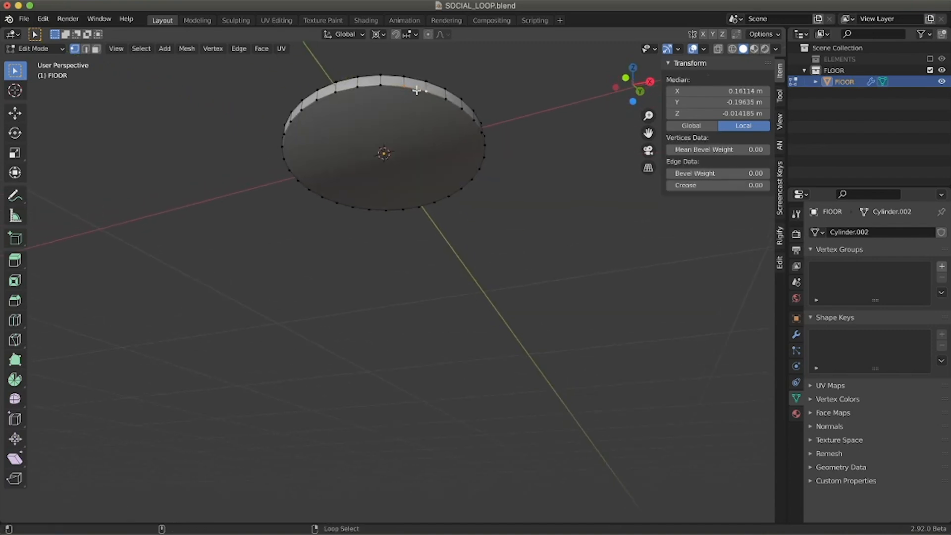
pyautogui.hotkey('alt', 'a')
pyautogui.keyDown('alt'); pyautogui.rightClick(420, 90); pyautogui.keyUp('alt')
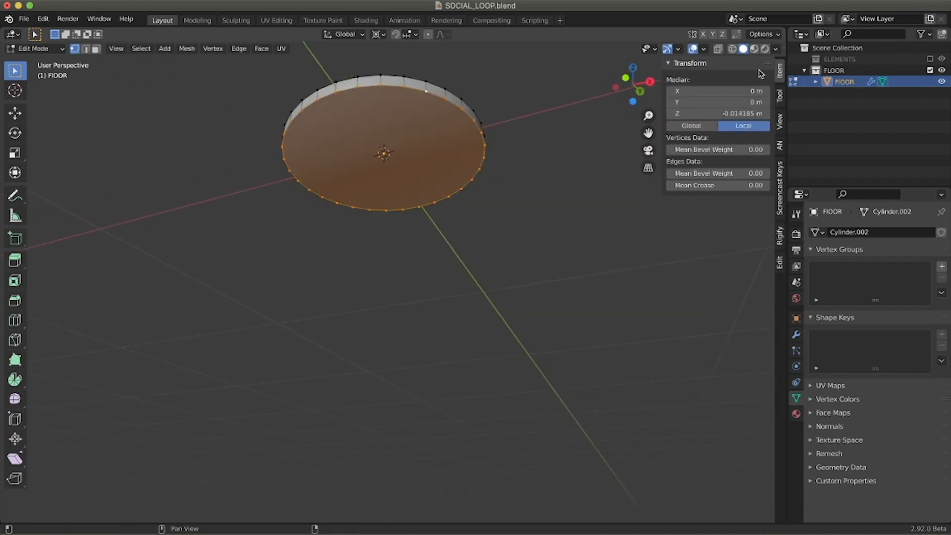
# - Enable the Screencast Keys display and collapse its settings
pyautogui.click(780, 203)
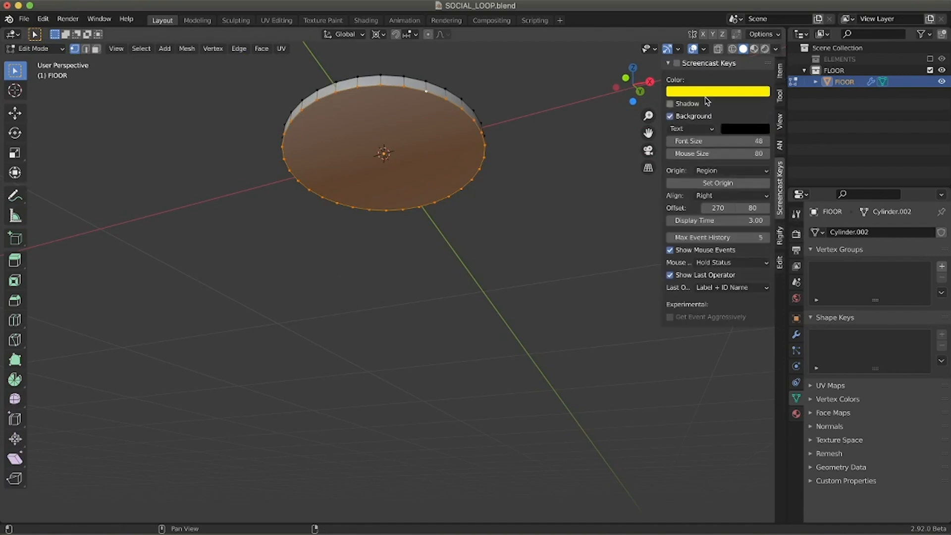
pyautogui.click(675, 63)
pyautogui.click(668, 63)
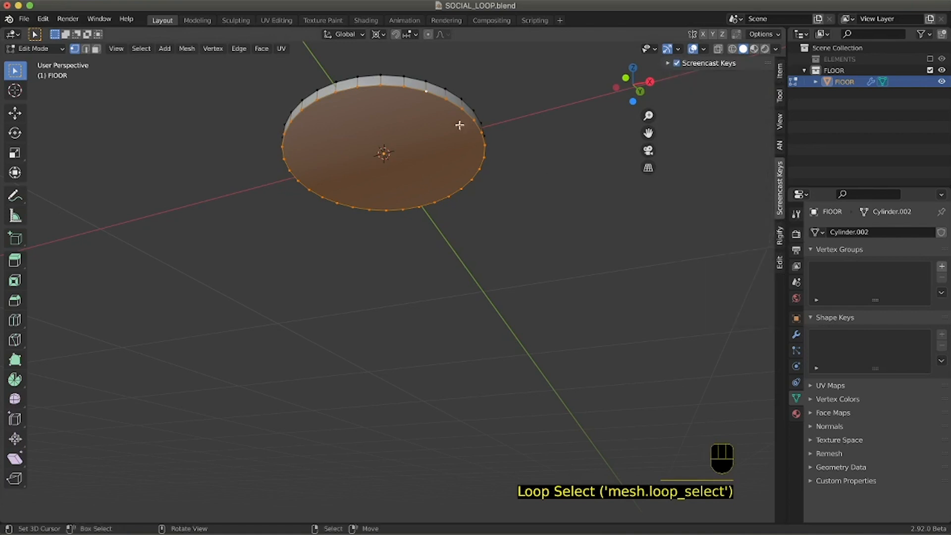
# - Reselect the edge loop around the floor disc's underside and delete its vertices so only the flat top remains
pyautogui.moveTo(460, 125); pyautogui.dragTo(450, 124, button='middle')
pyautogui.click(439, 119)
pyautogui.press('shift+super')
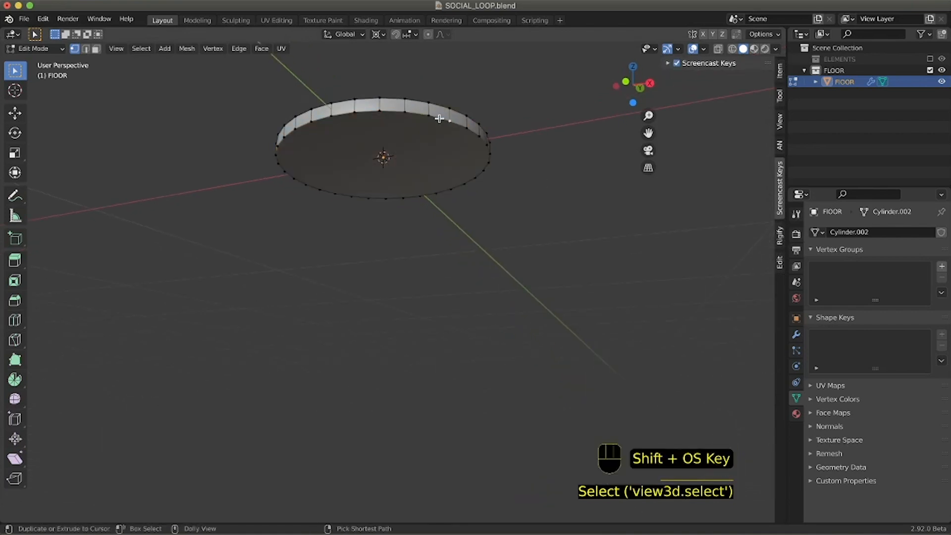
pyautogui.keyDown('shift'); pyautogui.keyDown('super'); pyautogui.click(438, 119); pyautogui.keyUp('super'); pyautogui.keyUp('shift')
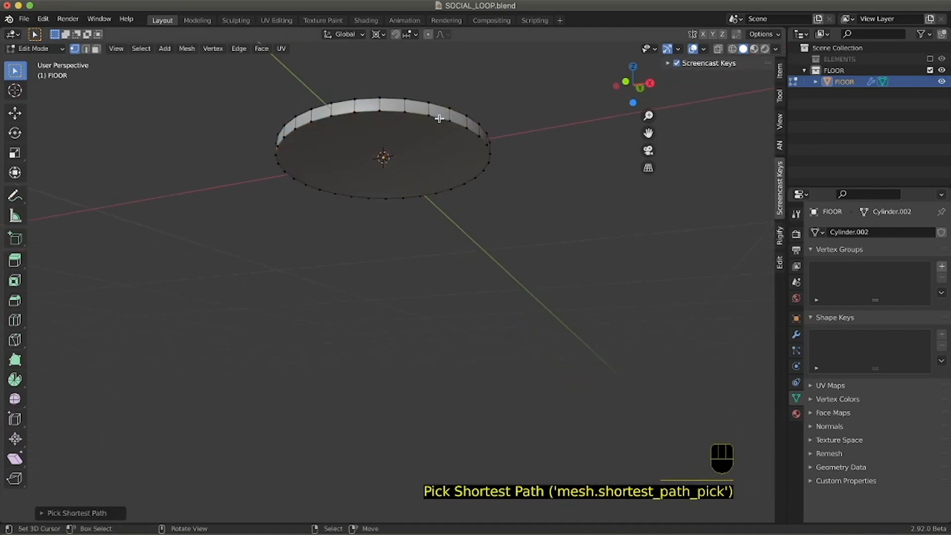
pyautogui.keyDown('alt'); pyautogui.keyDown('shift'); pyautogui.click(443, 135); pyautogui.keyUp('shift'); pyautogui.keyUp('alt')
pyautogui.moveTo(442, 136); pyautogui.dragTo(518, 218, button='middle')
pyautogui.hscroll(5, 427, 231)
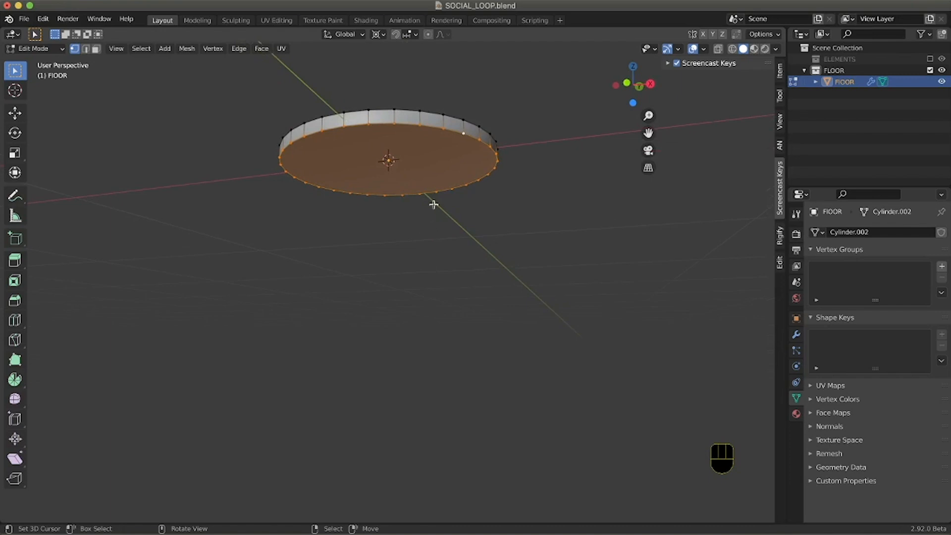
pyautogui.hscroll(-3, 433, 204)
pyautogui.scroll(2, 423, 197)
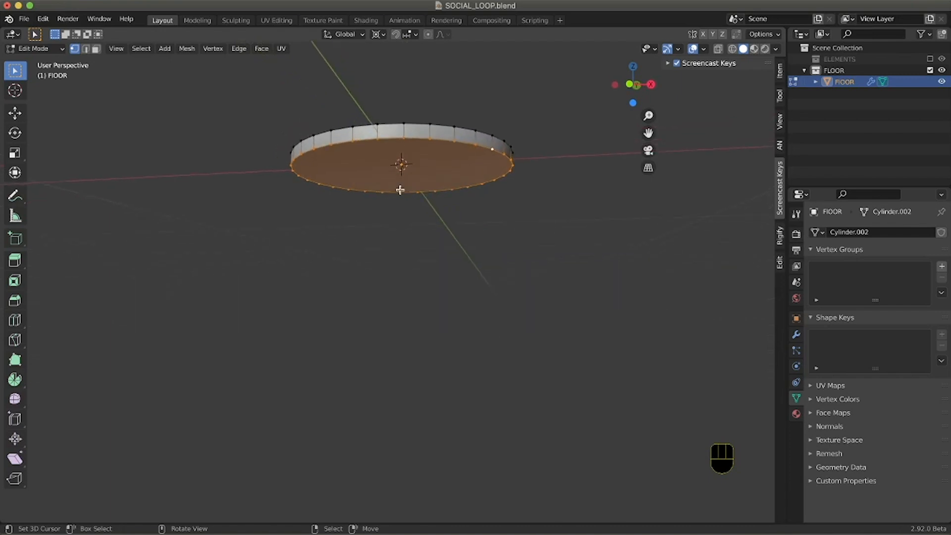
pyautogui.press('x')
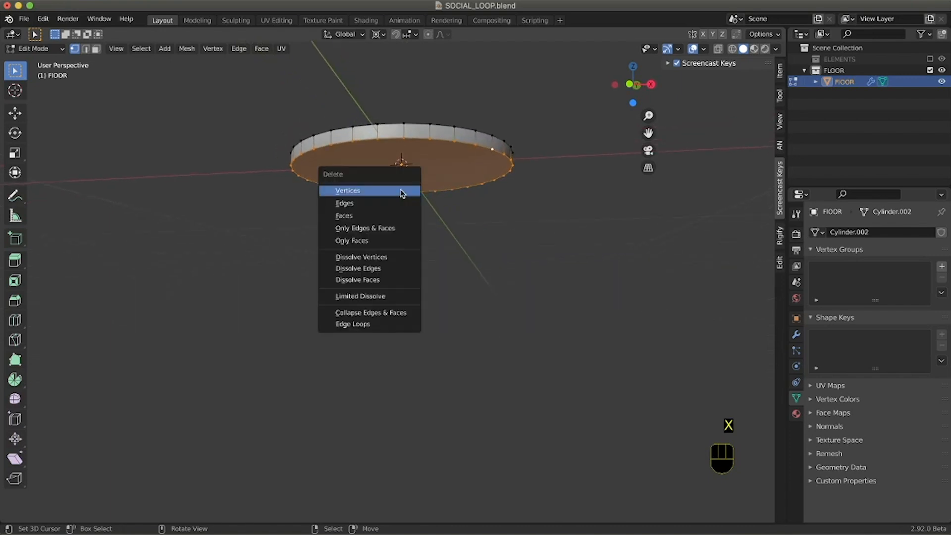
pyautogui.click(402, 191)
# - Return to Object Mode and set the floor disc's origin to Center of Mass (Surface)
pyautogui.scroll(3, 400, 188)
pyautogui.scroll(-3, 401, 184)
pyautogui.scroll(3, 400, 185)
pyautogui.scroll(-3, 398, 187)
pyautogui.scroll(4, 397, 191)
pyautogui.keyDown('ctrl'); pyautogui.scroll(-4, 419, 260); pyautogui.keyUp('ctrl')
pyautogui.keyDown('ctrl'); pyautogui.scroll(3, 416, 266); pyautogui.keyUp('ctrl')
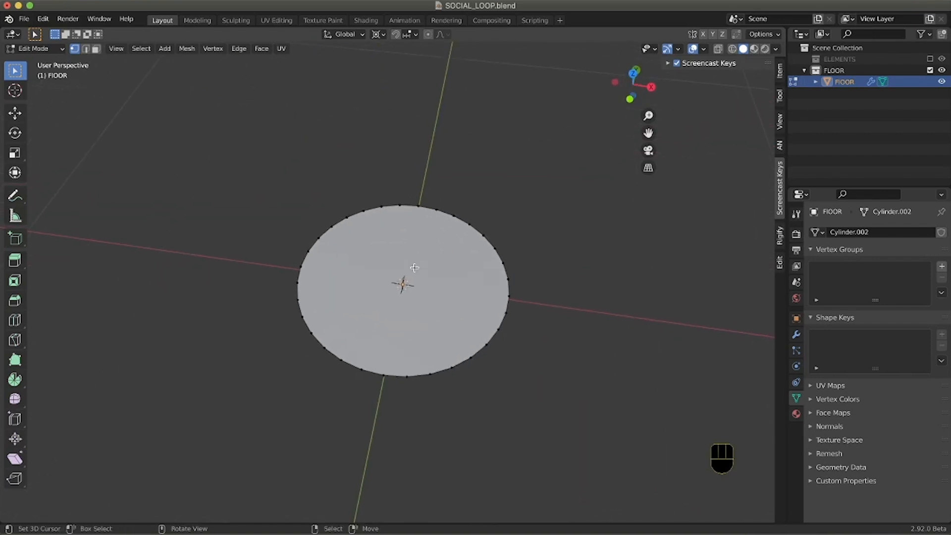
pyautogui.scroll(-3, 415, 267)
pyautogui.scroll(2, 431, 247)
pyautogui.press('Tab')
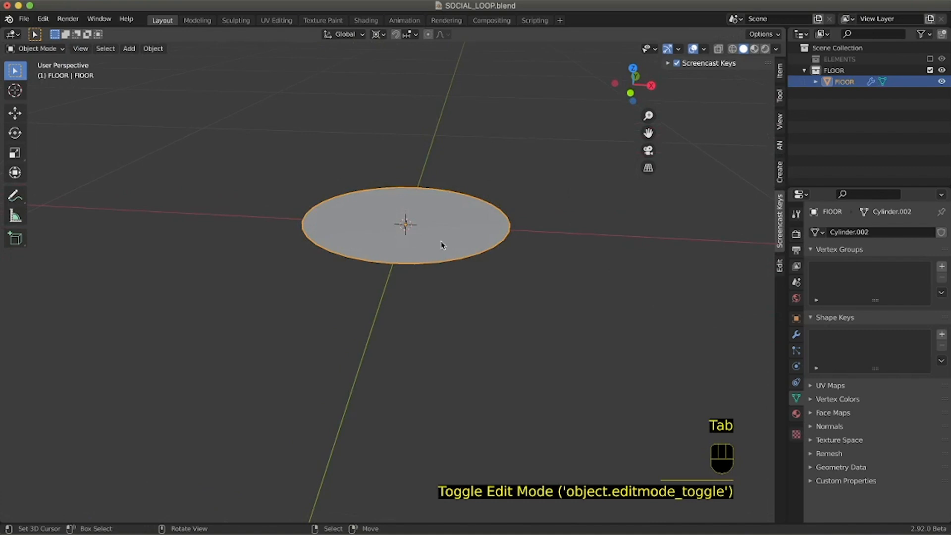
pyautogui.scroll(-3, 442, 244)
pyautogui.scroll(5, 447, 220)
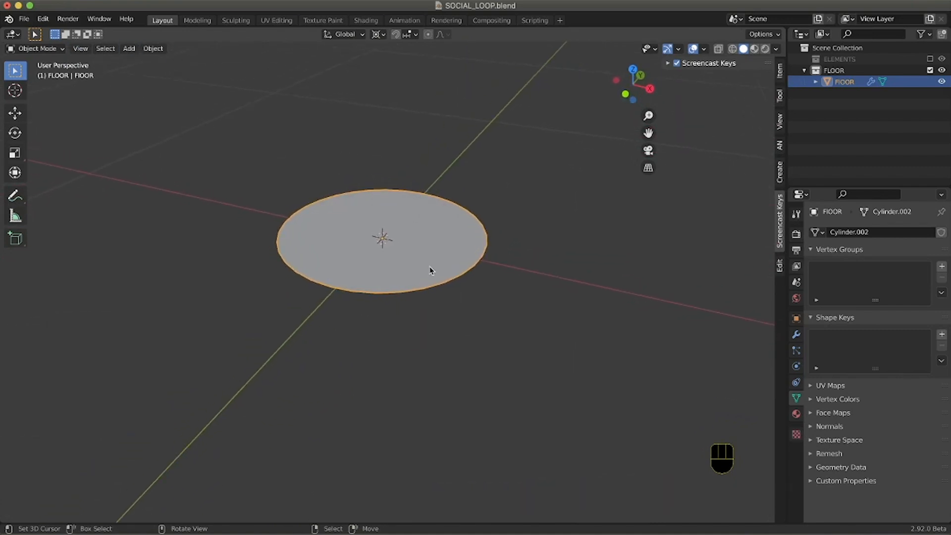
pyautogui.click(153, 48)
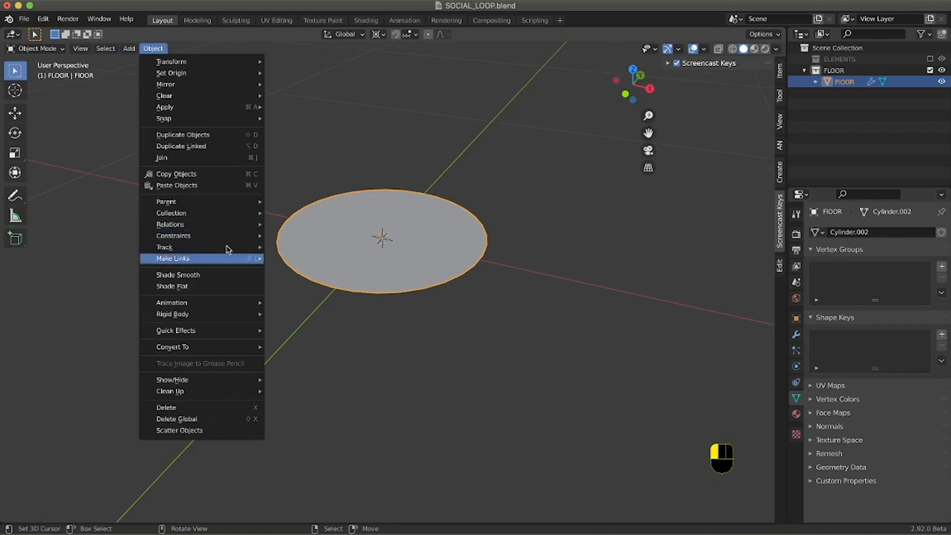
pyautogui.press('q')
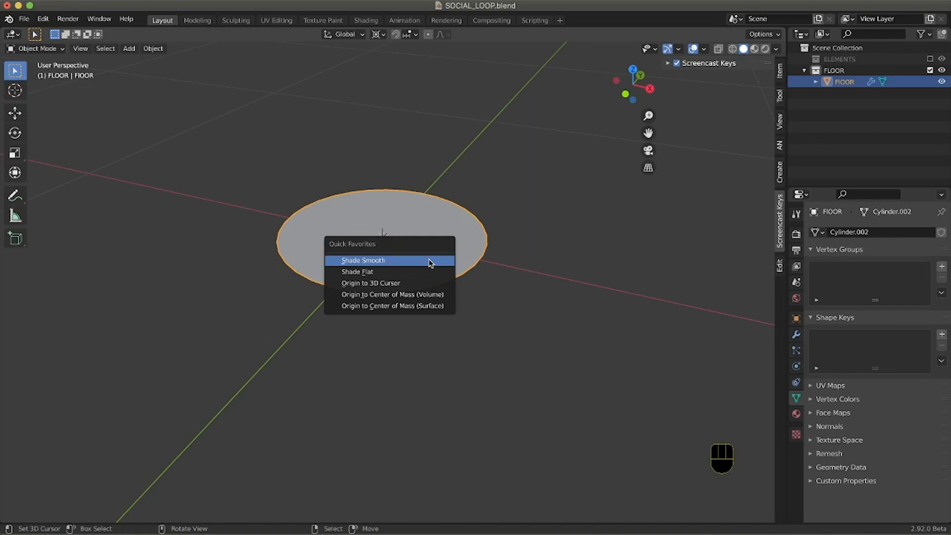
pyautogui.click(433, 307)
# - Set the floor disc's Z location to 0 m
pyautogui.moveTo(433, 311); pyautogui.dragTo(409, 234, button='middle')
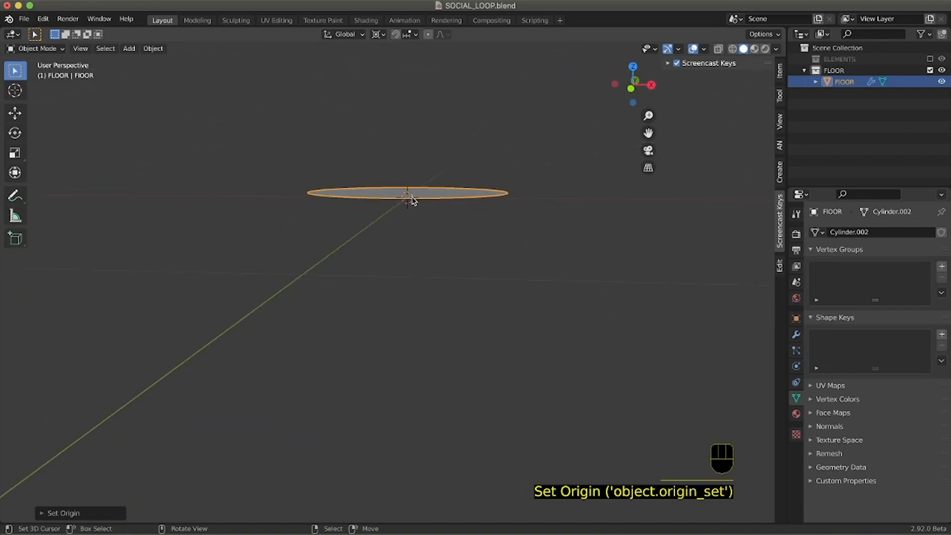
pyautogui.press('KP_1')
pyautogui.moveTo(399, 202); pyautogui.dragTo(447, 203, button='middle')
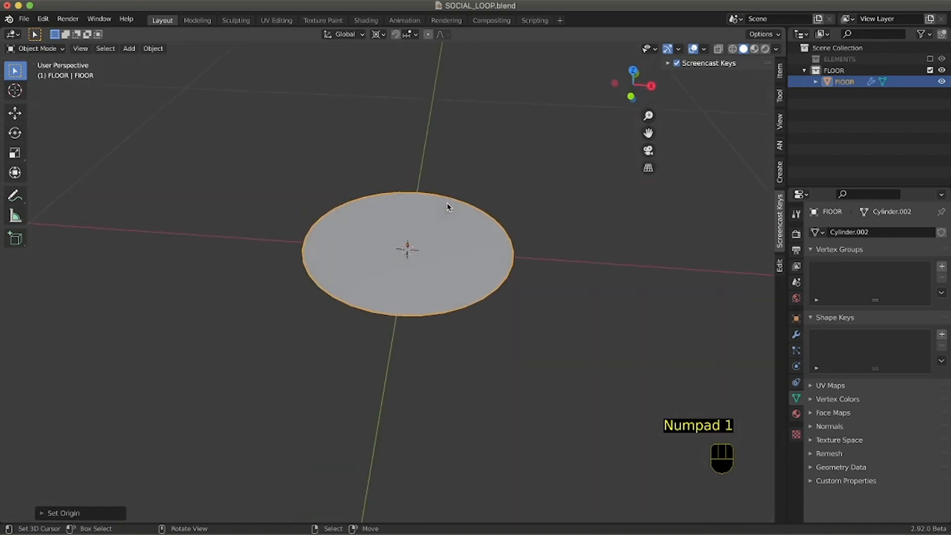
pyautogui.click(779, 70)
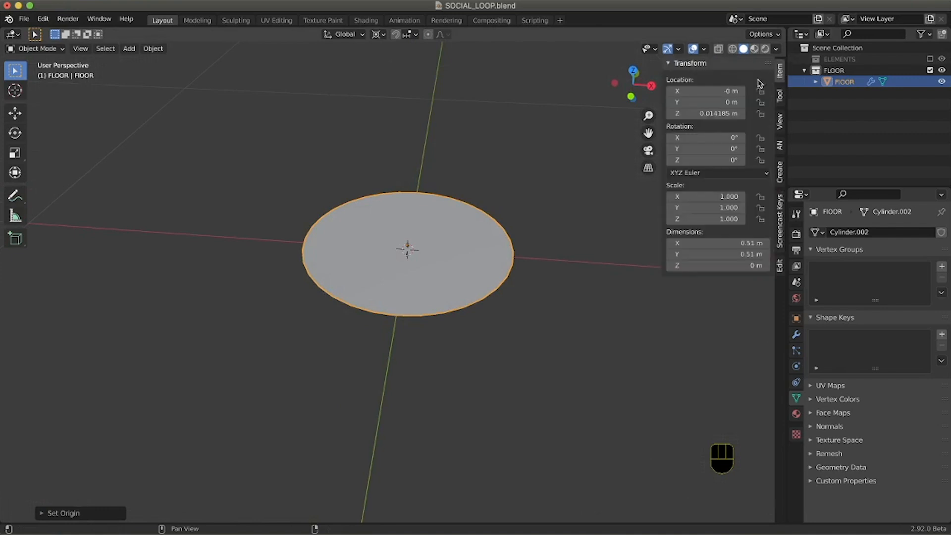
pyautogui.click(725, 115)
pyautogui.write('0')
pyautogui.press('Return')
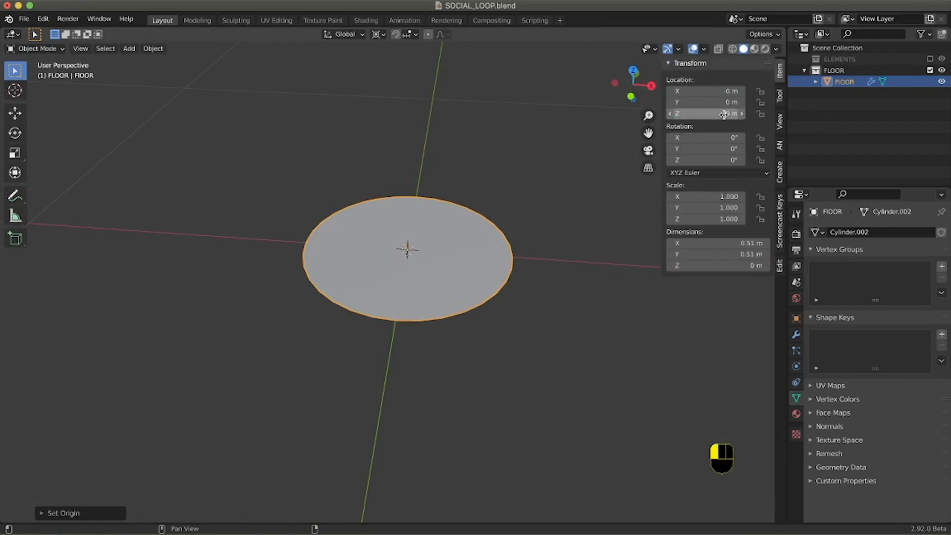
# - In Edit Mode, extrude the whole disc in place and scale the extruded copy outward by about 8.5
pyautogui.scroll(-3, 424, 265)
pyautogui.keyDown('ctrl'); pyautogui.scroll(-6, 427, 268); pyautogui.keyUp('ctrl')
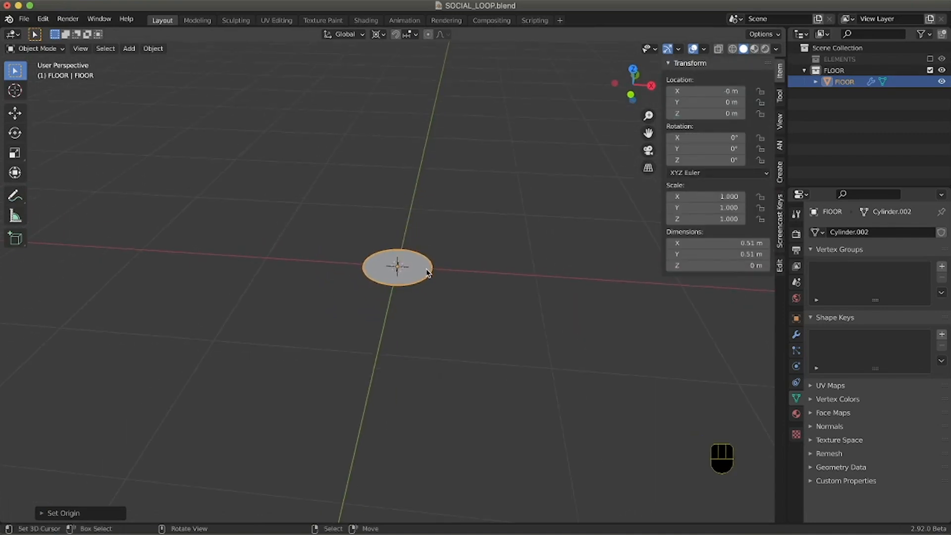
pyautogui.scroll(3, 422, 272)
pyautogui.press('Tab')
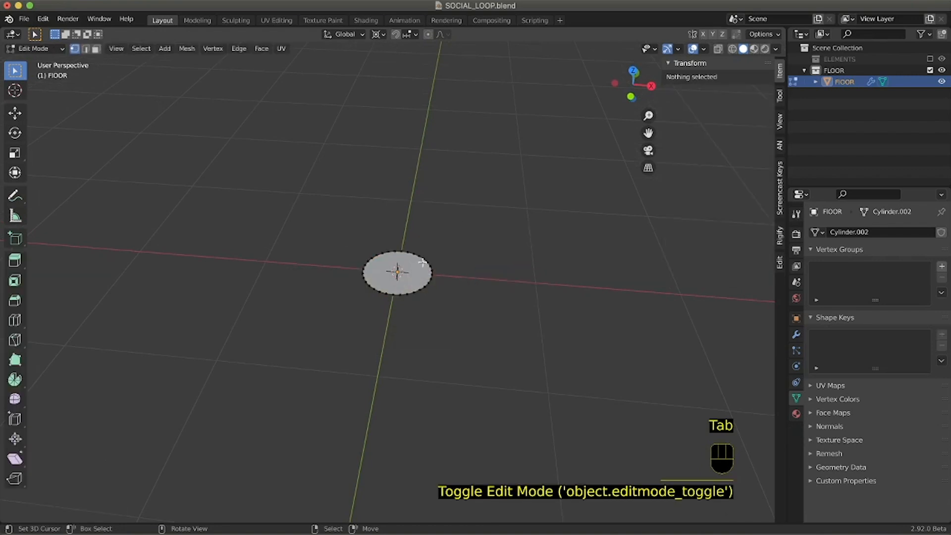
pyautogui.press('a')
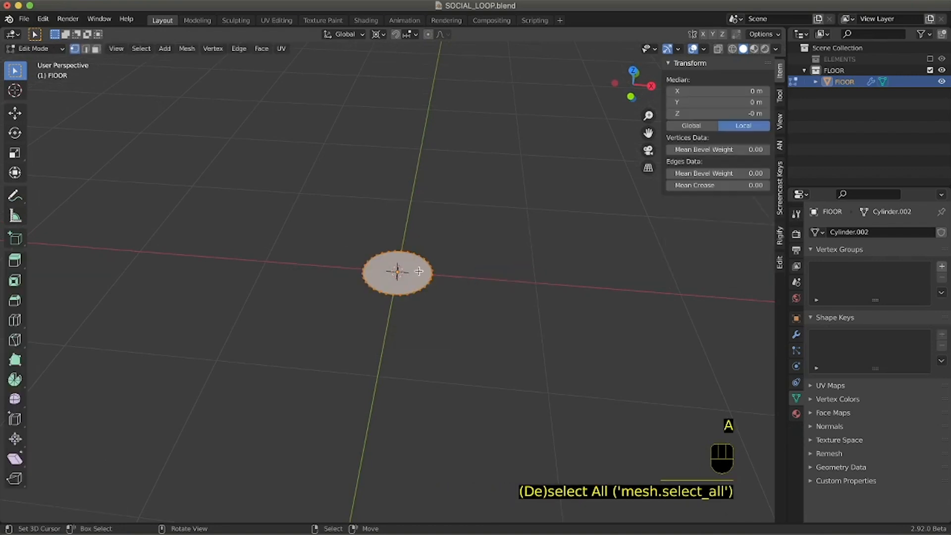
pyautogui.press('i')
pyautogui.press('Escape')
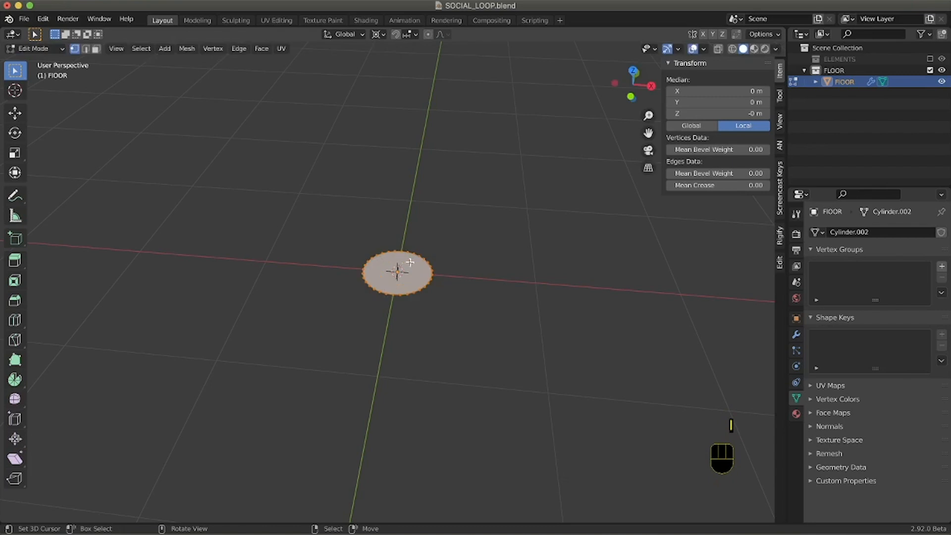
pyautogui.press('e')
pyautogui.rightClick(416, 229)
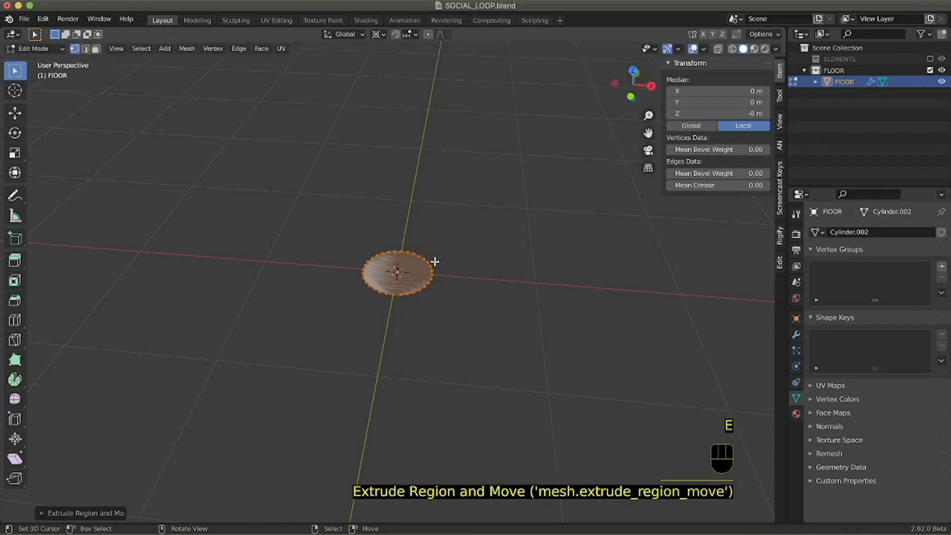
pyautogui.press('s')
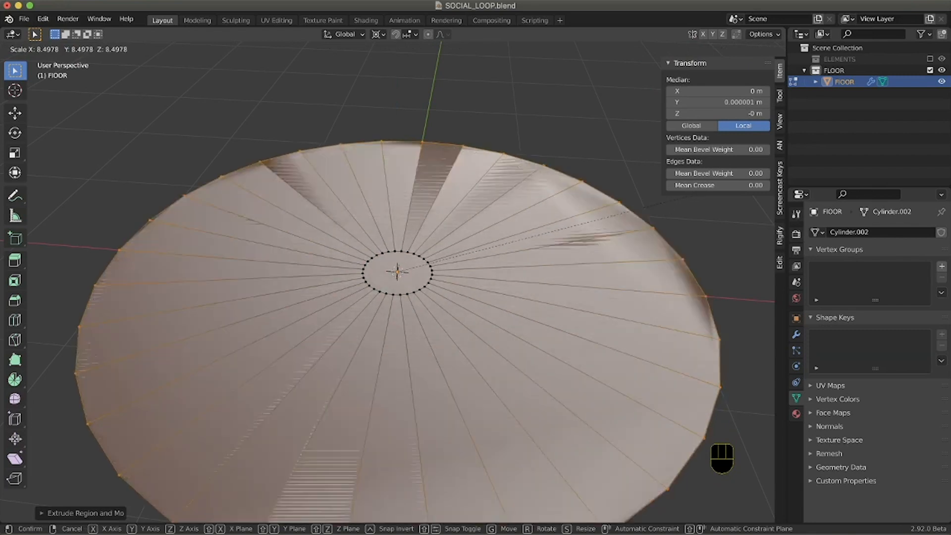
pyautogui.click(720, 184)
# - Check in face selection mode for an overlapping face beneath the outer wedges by temporarily hiding one wedge
pyautogui.scroll(-10, 622, 241)
pyautogui.scroll(10, 621, 242)
pyautogui.scroll(1, 619, 245)
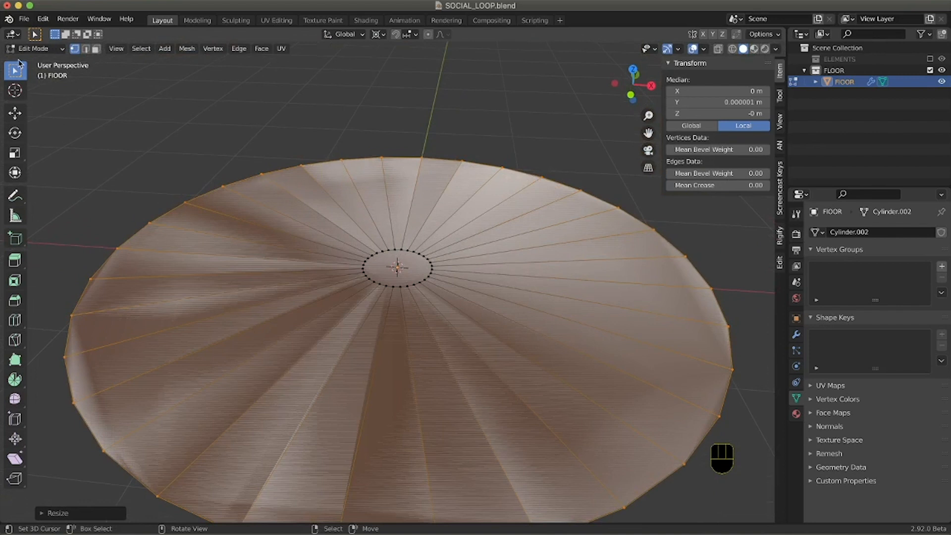
pyautogui.click(97, 49)
pyautogui.click(391, 201)
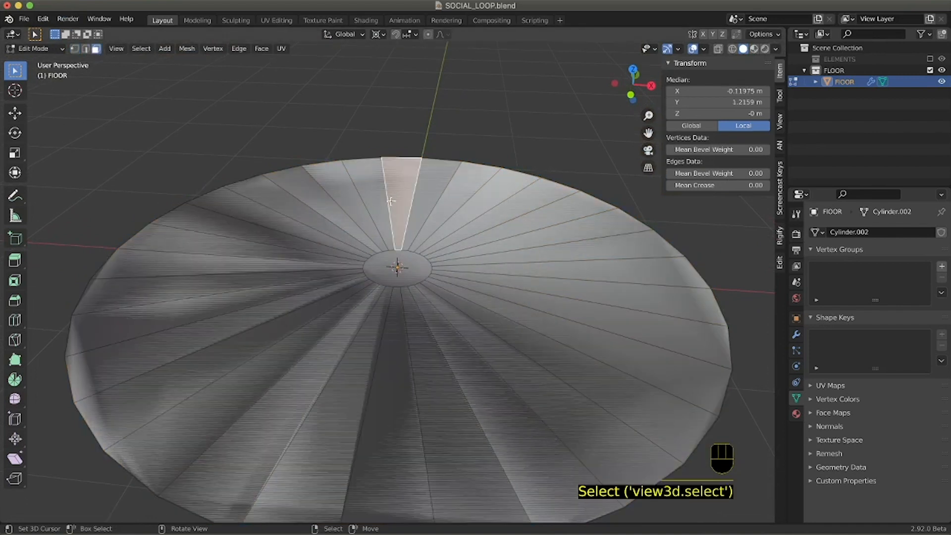
pyautogui.rightClick(424, 205)
pyautogui.scroll(-10, 460, 311)
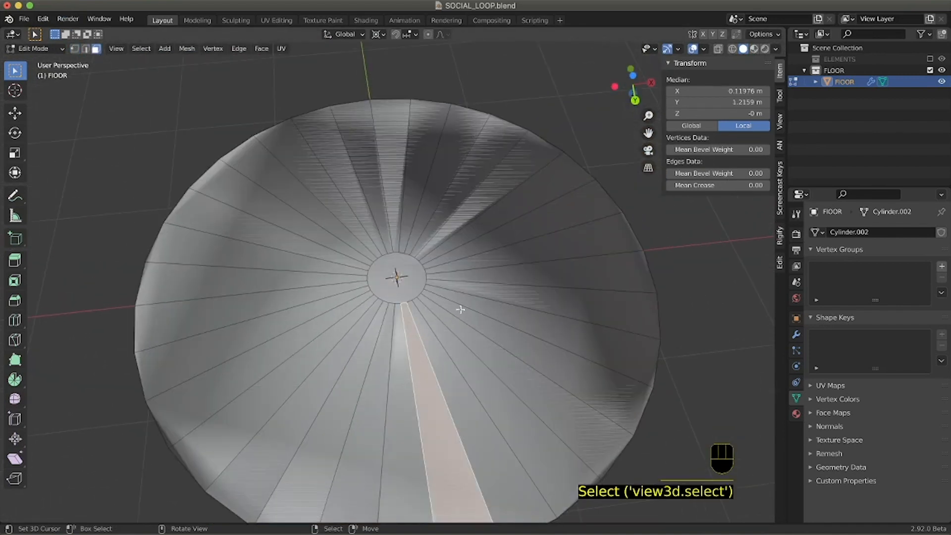
pyautogui.scroll(10, 460, 311)
pyautogui.scroll(5, 458, 311)
pyautogui.scroll(-3, 451, 307)
pyautogui.press('h')
pyautogui.click(434, 184)
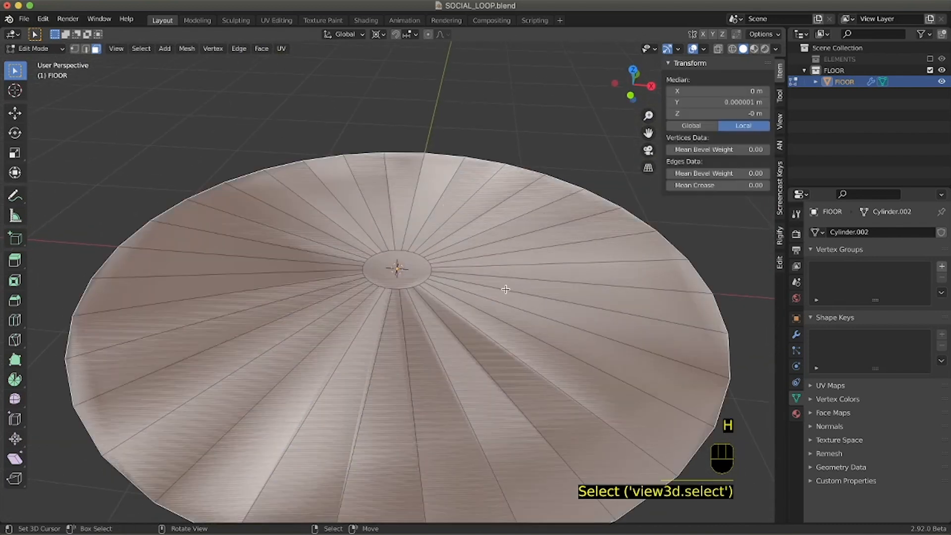
pyautogui.hotkey('alt', 'h')
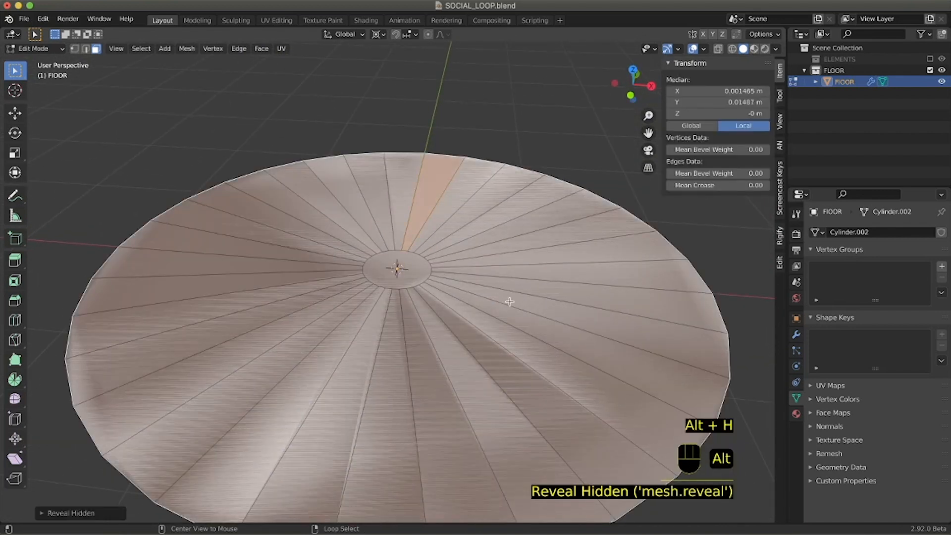
pyautogui.scroll(5, 491, 282)
pyautogui.scroll(-5, 483, 268)
pyautogui.rightClick(481, 263)
pyautogui.rightClick(458, 238)
pyautogui.scroll(-10, 459, 238)
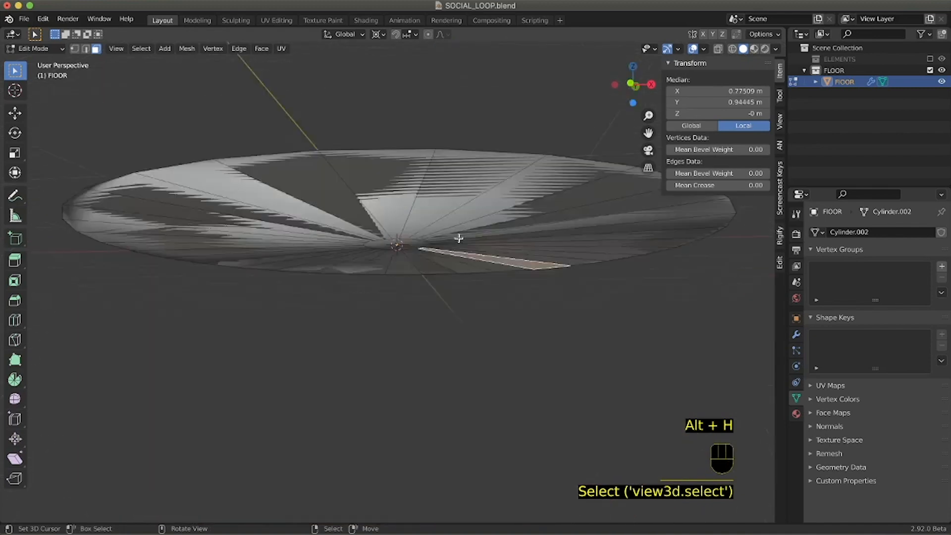
# - Hide one outer wedge, delete the large overlapping face beneath it using Faces, and reveal the hidden wedge
pyautogui.rightClick(451, 235)
pyautogui.scroll(5, 452, 237)
pyautogui.scroll(10, 451, 237)
pyautogui.scroll(-10, 452, 237)
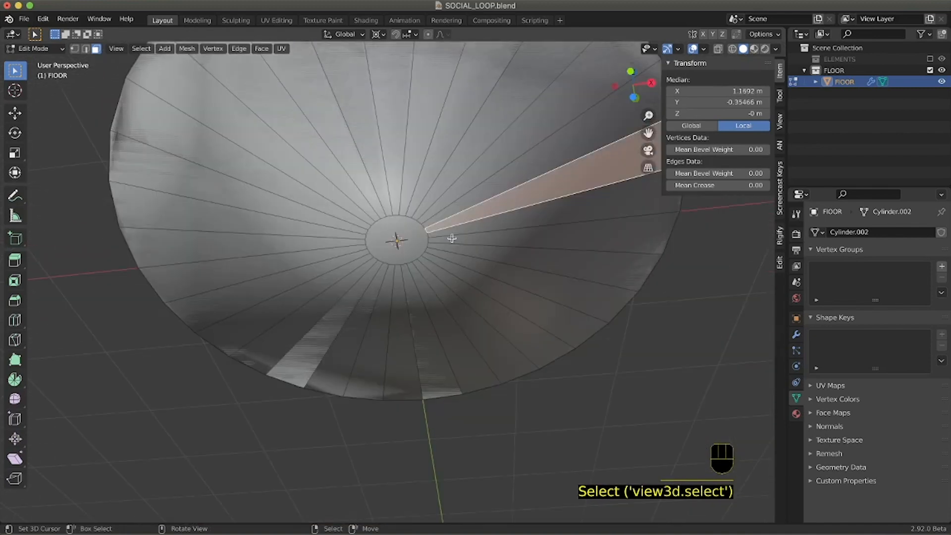
pyautogui.scroll(15, 452, 237)
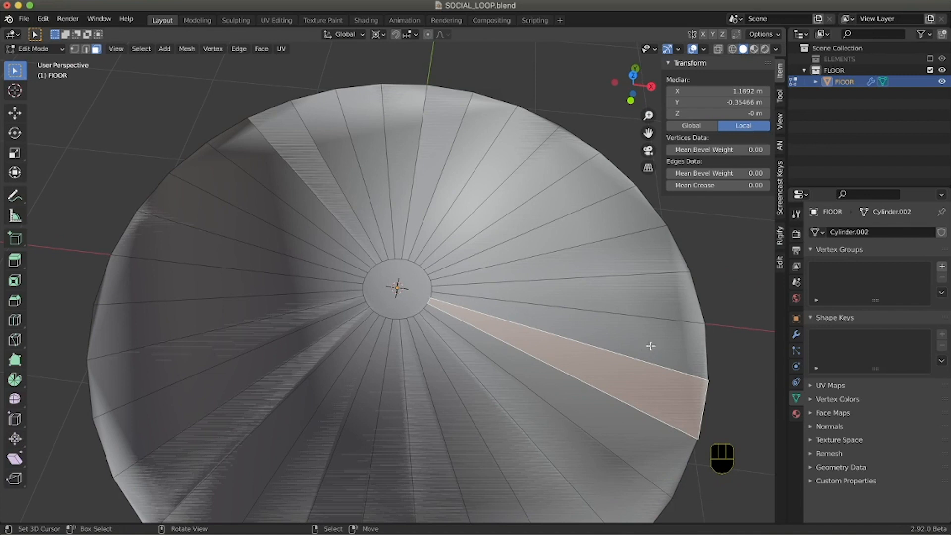
pyautogui.hscroll(-5, 567, 272)
pyautogui.hscroll(-5, 580, 304)
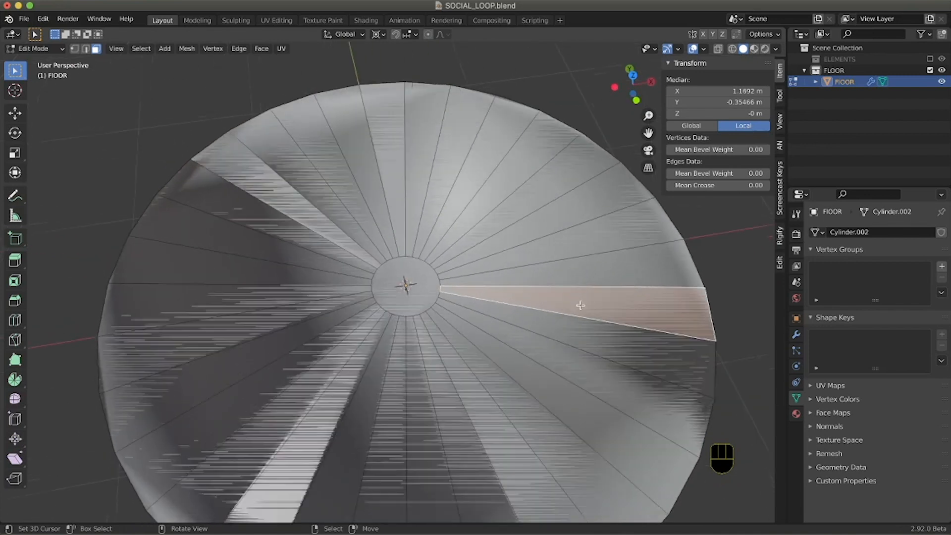
pyautogui.press('h')
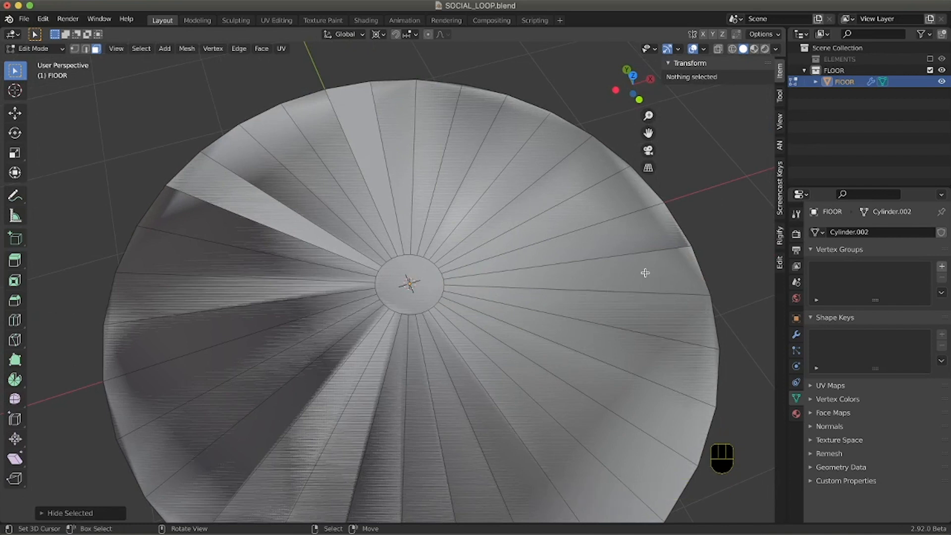
pyautogui.click(645, 272)
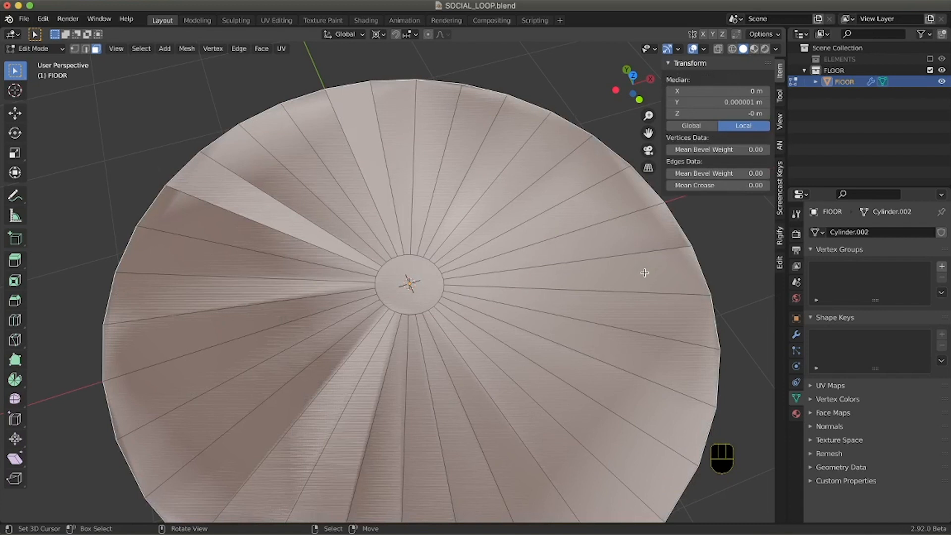
pyautogui.press('x')
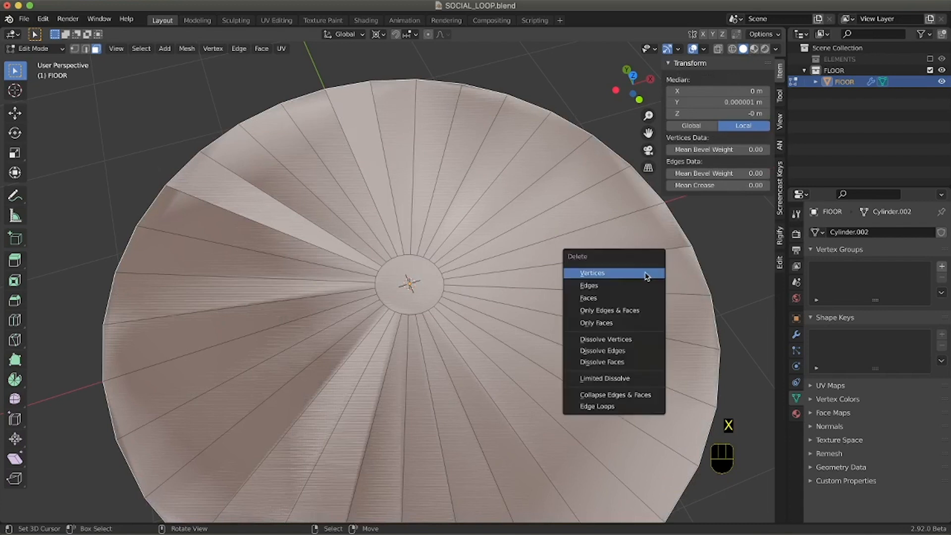
pyautogui.click(638, 297)
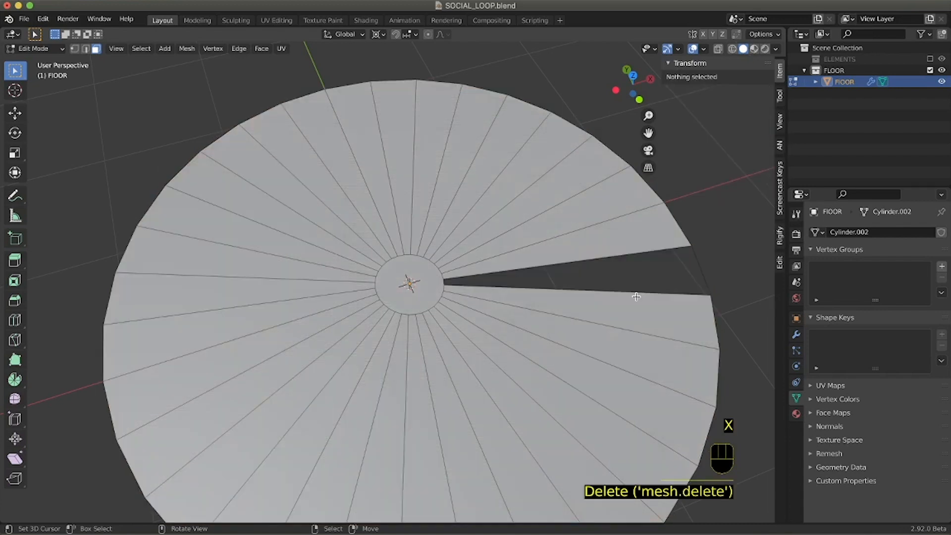
pyautogui.hotkey('alt', 'h')
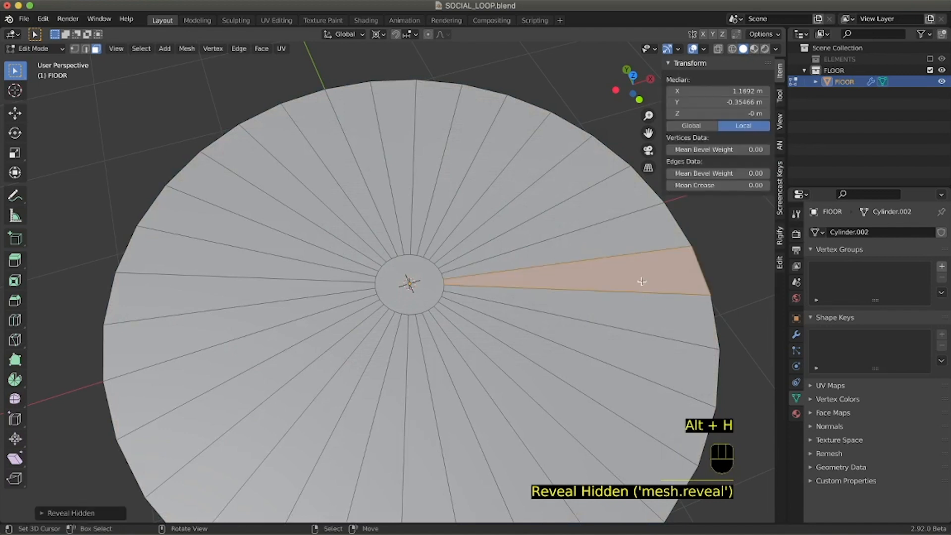
# - Clear the wedge selection and switch the floor mesh to vertex selection mode
pyautogui.keyDown('ctrl'); pyautogui.moveTo(642, 278); pyautogui.dragTo(560, 295, button='middle'); pyautogui.keyUp('ctrl')
pyautogui.moveTo(560, 296); pyautogui.dragTo(533, 312, button='middle')
pyautogui.click(533, 312)
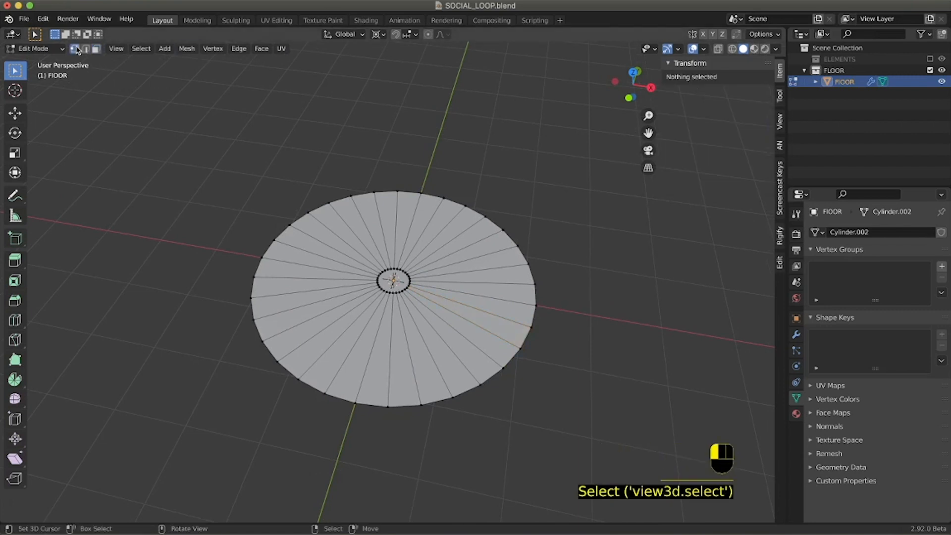
# - Select the floor disc's outer edge loop and scale it outward to a diameter of about 34.1 m
pyautogui.keyDown('alt'); pyautogui.keyDown('shift'); pyautogui.click(493, 222); pyautogui.keyUp('shift'); pyautogui.keyUp('alt')
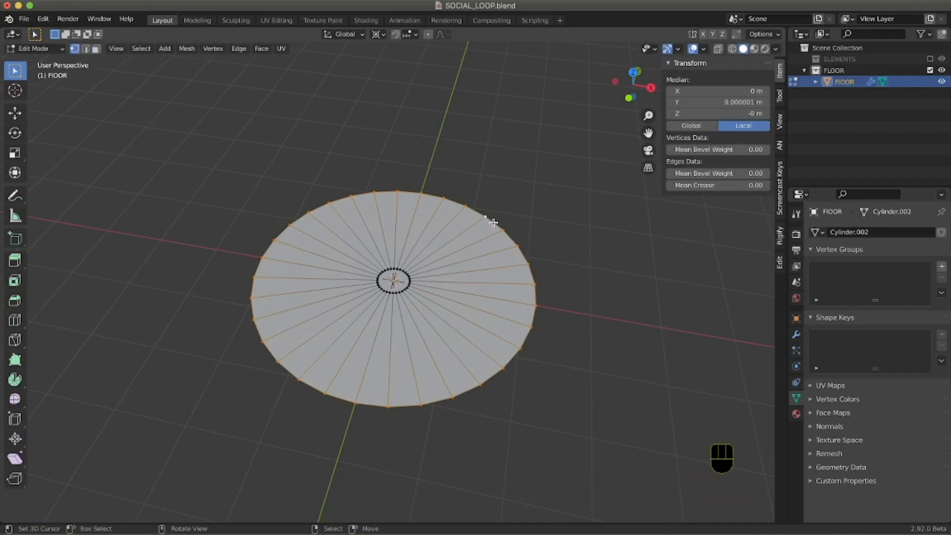
pyautogui.press('s')
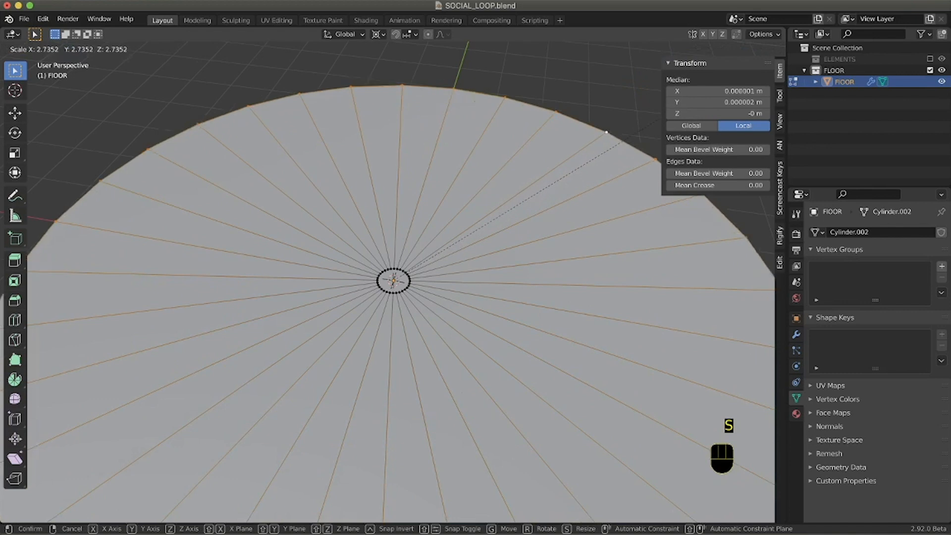
pyautogui.click(342, 301)
pyautogui.scroll(-5, 350, 294)
pyautogui.scroll(4, 349, 295)
pyautogui.keyDown('ctrl'); pyautogui.scroll(5, 351, 297); pyautogui.keyUp('ctrl')
pyautogui.keyDown('ctrl'); pyautogui.scroll(3, 352, 301); pyautogui.keyUp('ctrl')
pyautogui.keyDown('ctrl'); pyautogui.scroll(-8, 353, 301); pyautogui.keyUp('ctrl')
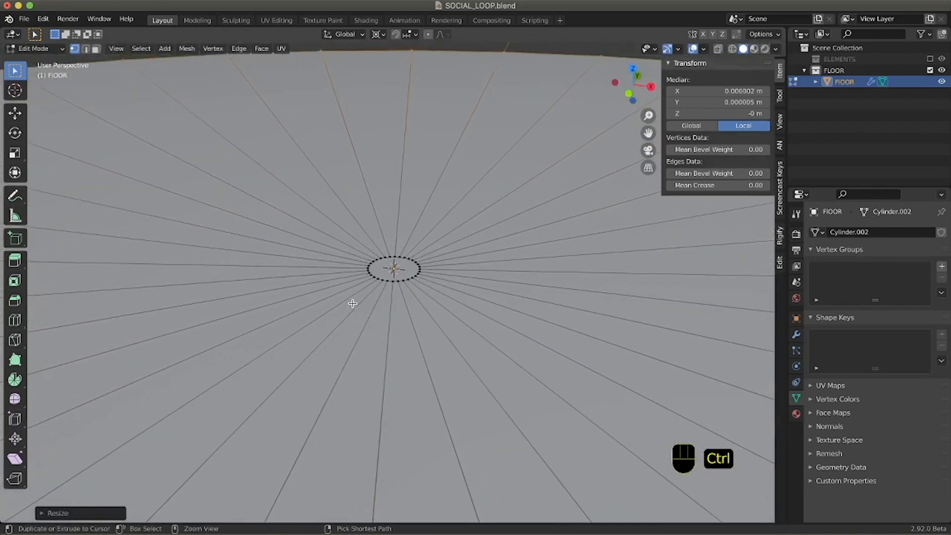
# - In face selection mode, select the small round face at the floor's centre and inset it to create a narrow ring
pyautogui.keyDown('ctrl'); pyautogui.scroll(6, 353, 303); pyautogui.keyUp('ctrl')
pyautogui.keyDown('ctrl'); pyautogui.scroll(5, 362, 297); pyautogui.keyUp('ctrl')
pyautogui.keyDown('ctrl'); pyautogui.scroll(-4, 393, 225); pyautogui.keyUp('ctrl')
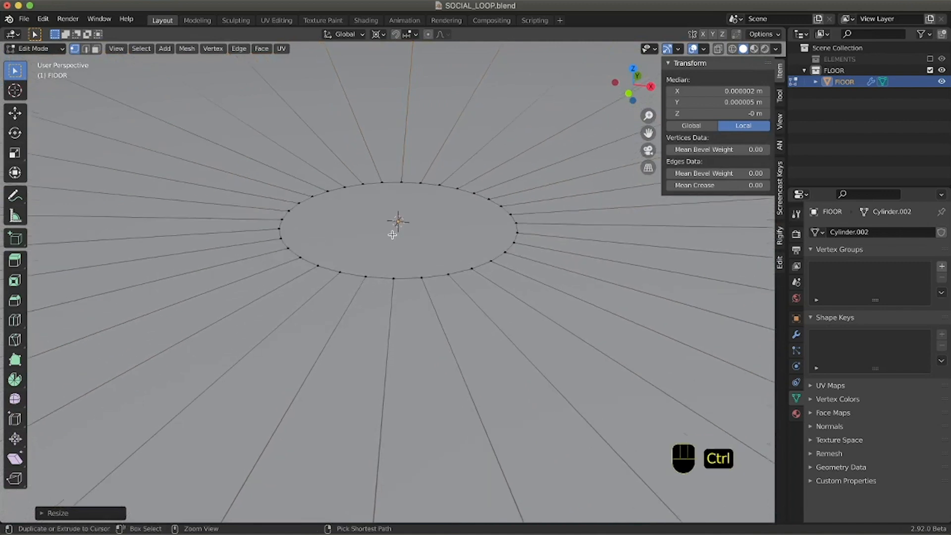
pyautogui.click(96, 49)
pyautogui.click(404, 254)
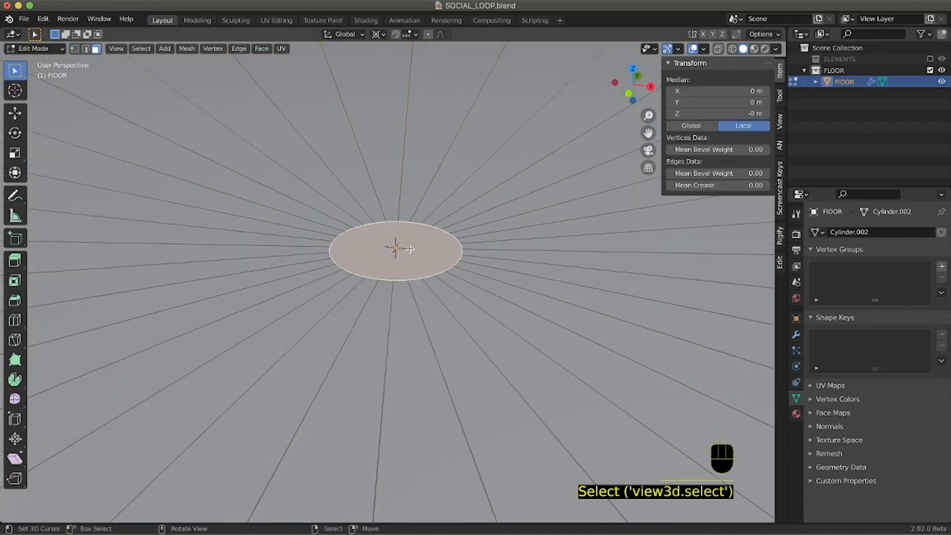
pyautogui.scroll(3, 410, 265)
pyautogui.keyDown('ctrl'); pyautogui.scroll(3, 408, 267); pyautogui.keyUp('ctrl')
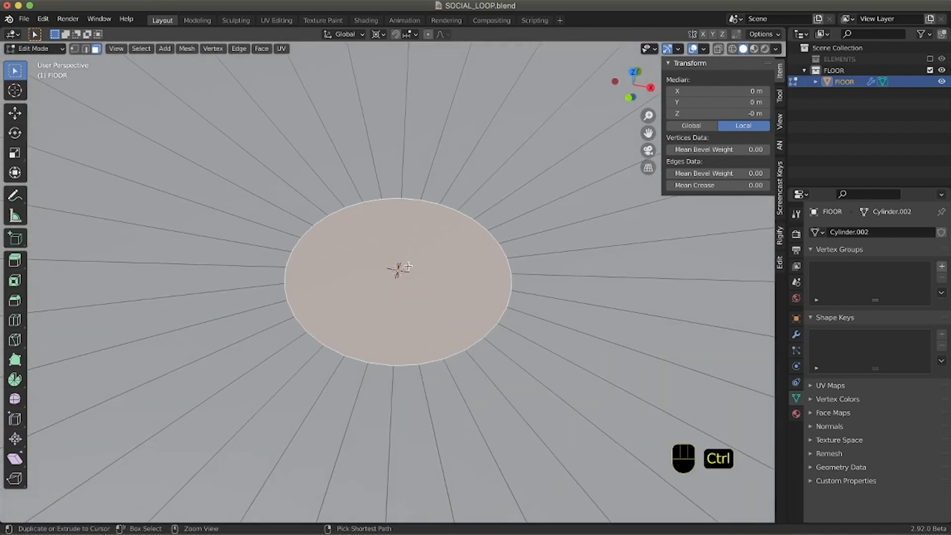
pyautogui.keyDown('ctrl'); pyautogui.scroll(-4, 404, 271); pyautogui.keyUp('ctrl')
pyautogui.keyDown('ctrl'); pyautogui.scroll(-4, 416, 290); pyautogui.keyUp('ctrl')
pyautogui.keyDown('ctrl'); pyautogui.scroll(5, 424, 291); pyautogui.keyUp('ctrl')
pyautogui.keyDown('ctrl'); pyautogui.scroll(-1, 446, 297); pyautogui.keyUp('ctrl')
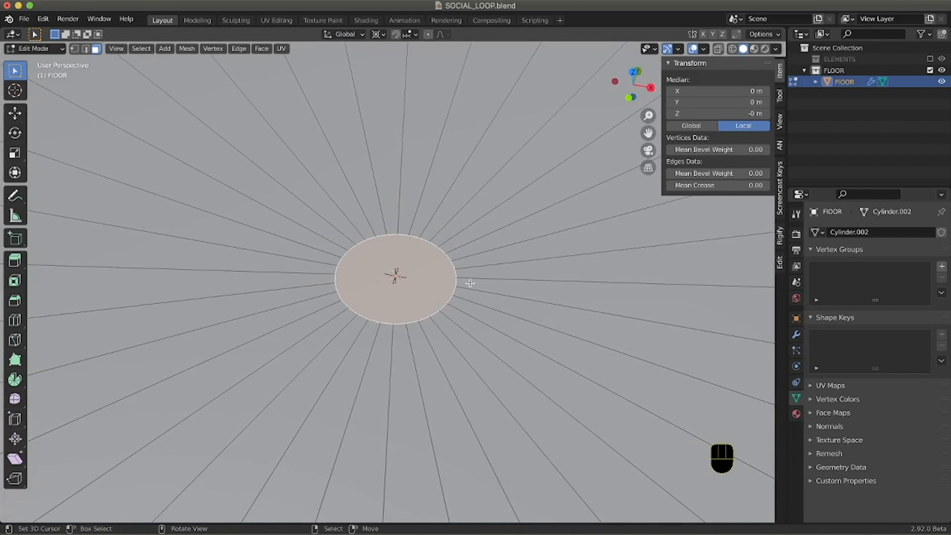
pyautogui.press('i')
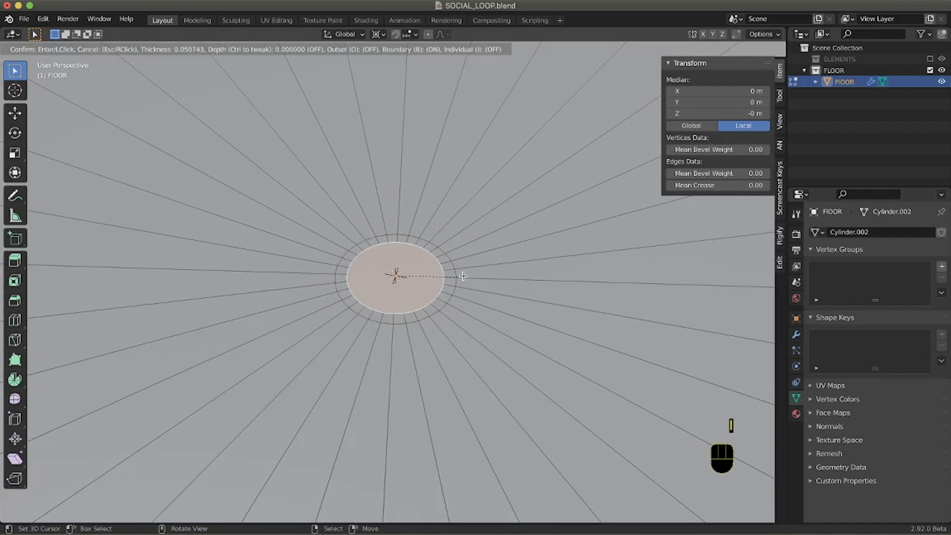
pyautogui.click(457, 275)
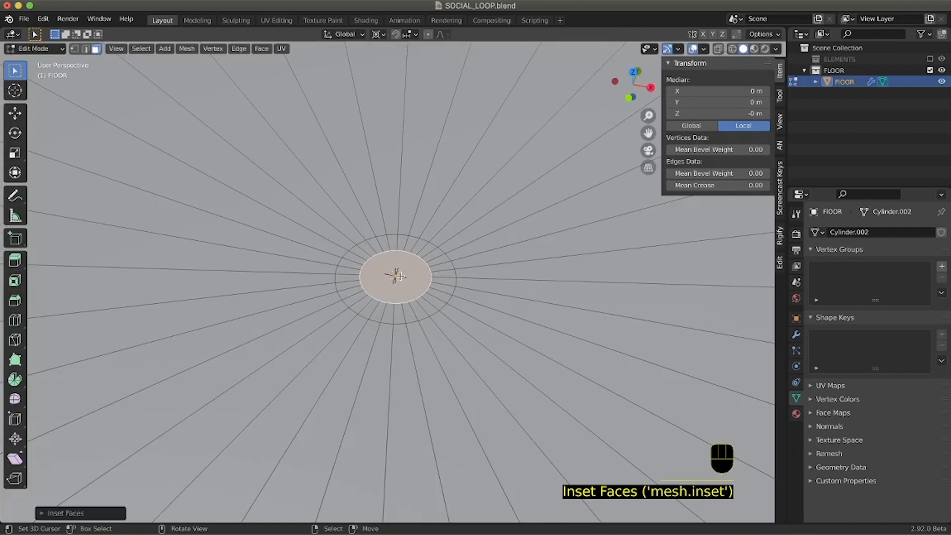
# - Add the inset ring to the centre face selection and scale both up by about 1.09
pyautogui.keyDown('alt'); pyautogui.keyDown('shift'); pyautogui.click(361, 256); pyautogui.keyUp('shift'); pyautogui.keyUp('alt')
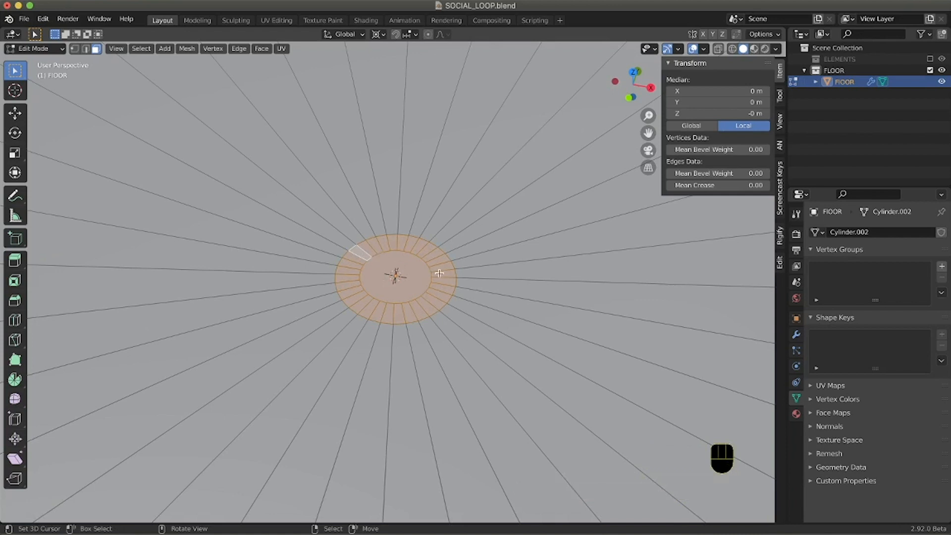
pyautogui.press('s')
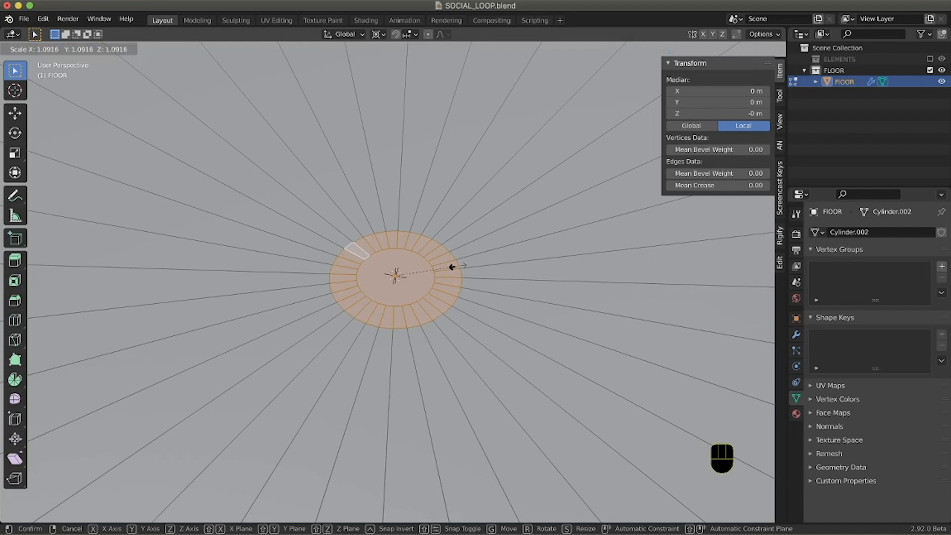
pyautogui.click(452, 267)
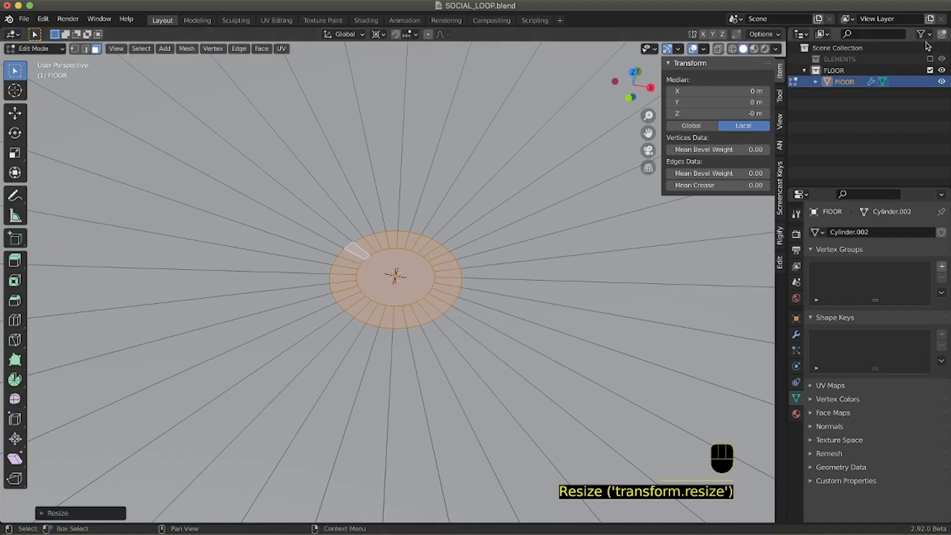
# - Show the ELEMENTS collection for comparison, scale the selected central faces to about 0.98 around the YouTube coin, and hide the collection again
pyautogui.click(930, 59)
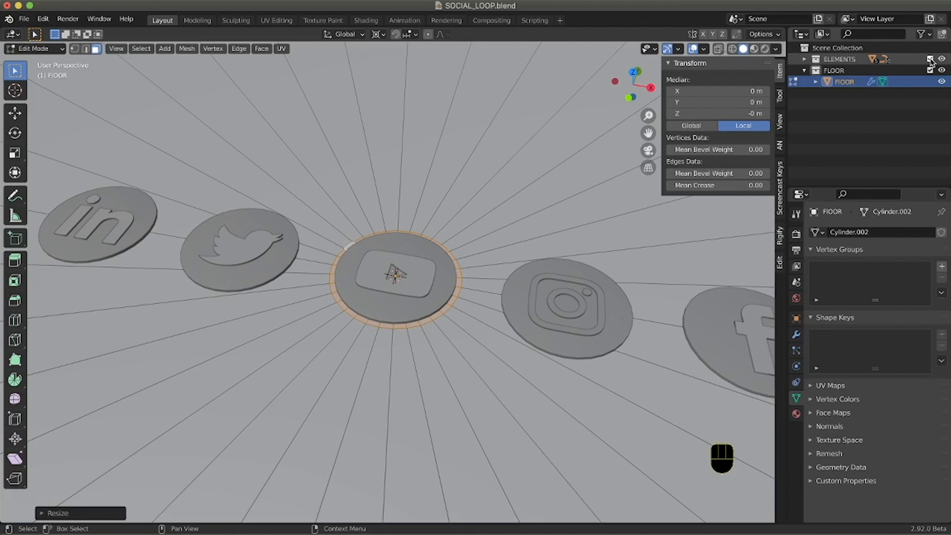
pyautogui.press('s')
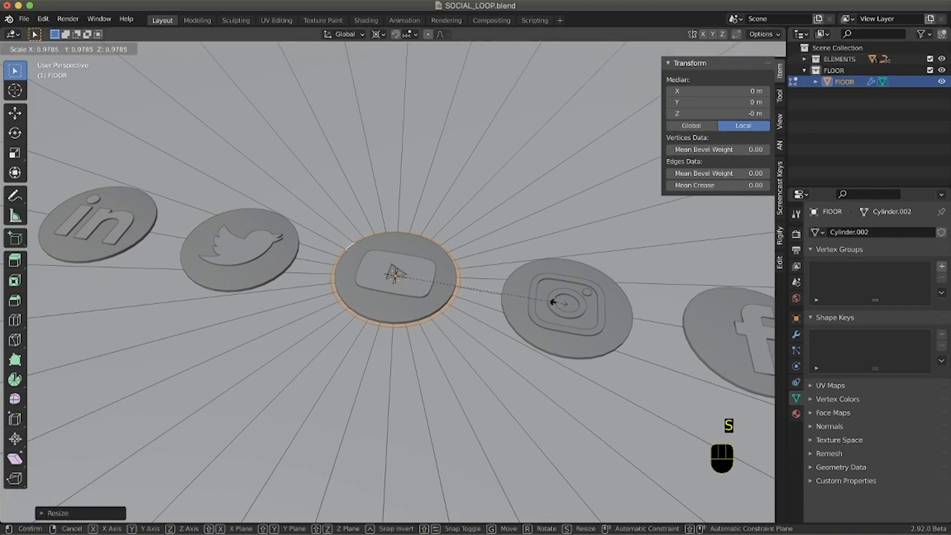
pyautogui.click(553, 301)
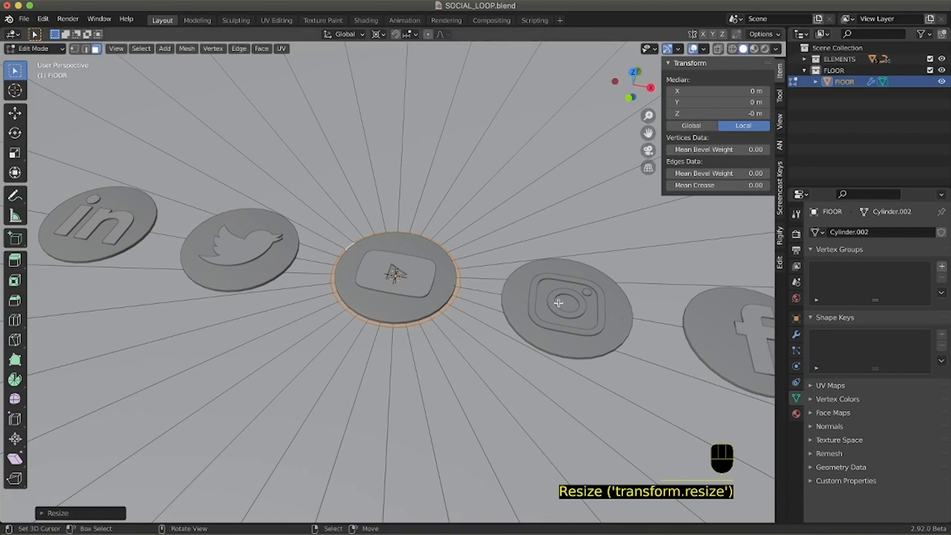
pyautogui.click(931, 59)
# - Extrude the selected central faces straight down and move them further to form a hole about 1.8 m deep
pyautogui.moveTo(637, 223); pyautogui.dragTo(455, 280, button='middle')
pyautogui.press('e')
pyautogui.click(483, 457)
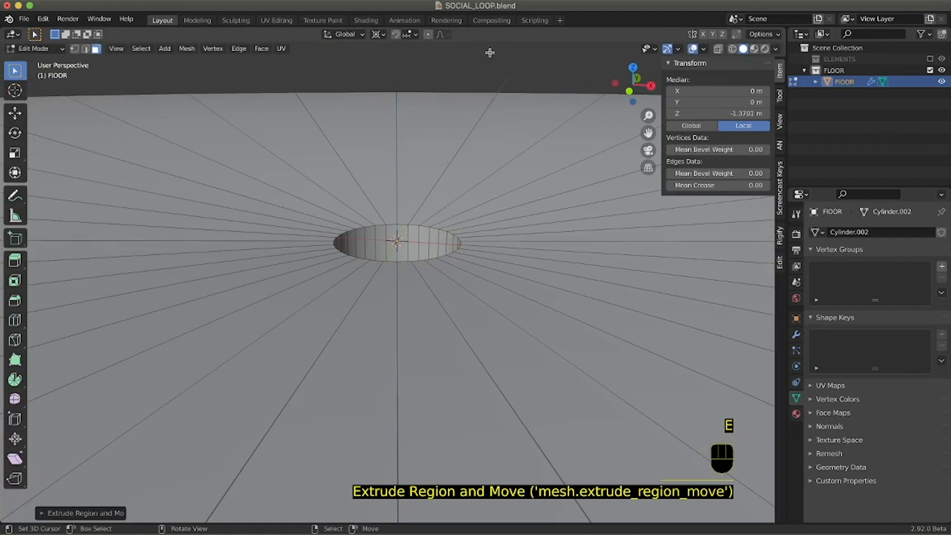
pyautogui.moveTo(408, 306); pyautogui.dragTo(393, 393, button='middle')
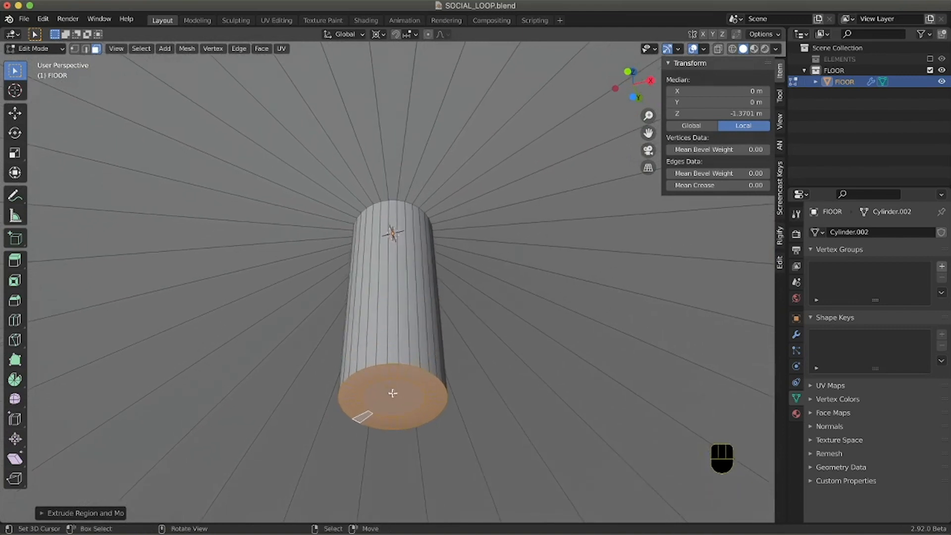
pyautogui.press('g')
pyautogui.click(414, 429)
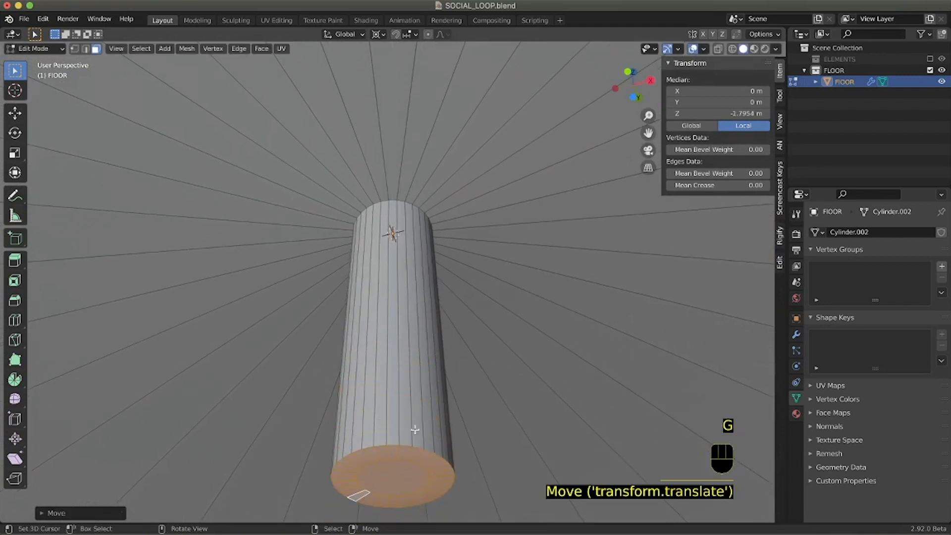
# - Delete the selected bottom cap of the extruded shaft using Faces so the hole is open underneath
pyautogui.keyDown('shift'); pyautogui.scroll(-3, 415, 429); pyautogui.keyUp('shift')
pyautogui.keyDown('shift'); pyautogui.scroll(-1, 414, 429); pyautogui.keyUp('shift')
pyautogui.press('x')
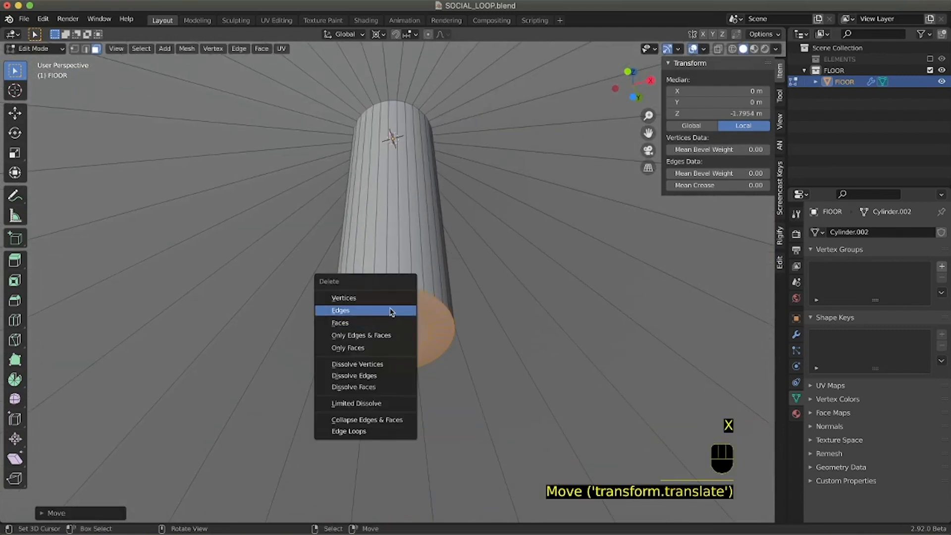
pyautogui.click(382, 323)
pyautogui.moveTo(427, 257); pyautogui.dragTo(419, 261, button='middle')
# - Switch to edge selection mode and select the whole edge loop around the hole's upper rim
pyautogui.press('2')
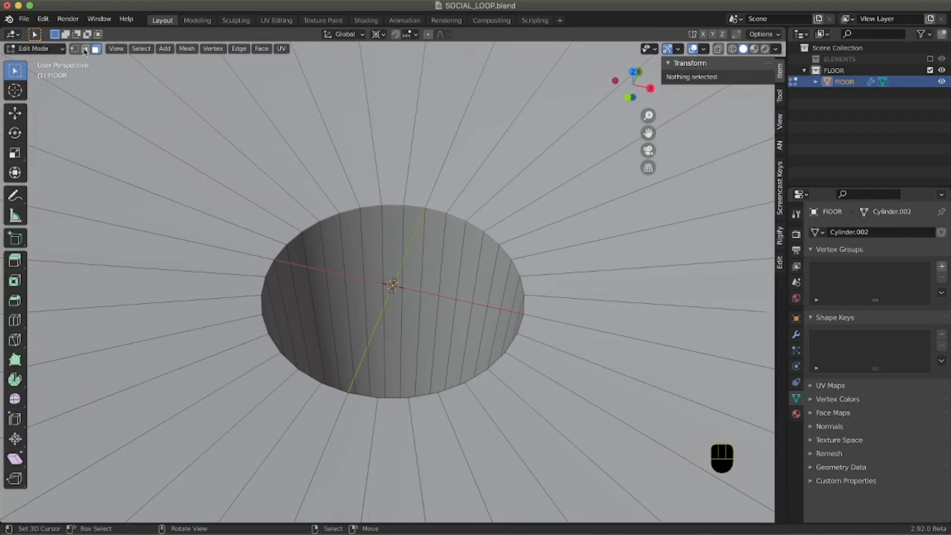
pyautogui.rightClick(459, 221)
pyautogui.keyDown('shift'); pyautogui.keyDown('super'); pyautogui.rightClick(460, 219); pyautogui.keyUp('super'); pyautogui.keyUp('shift')
pyautogui.keyDown('shift'); pyautogui.keyDown('super'); pyautogui.rightClick(461, 218); pyautogui.keyUp('super'); pyautogui.keyUp('shift')
pyautogui.keyDown('alt'); pyautogui.keyDown('shift'); pyautogui.rightClick(464, 215); pyautogui.keyUp('shift'); pyautogui.keyUp('alt')
pyautogui.rightClick(461, 218)
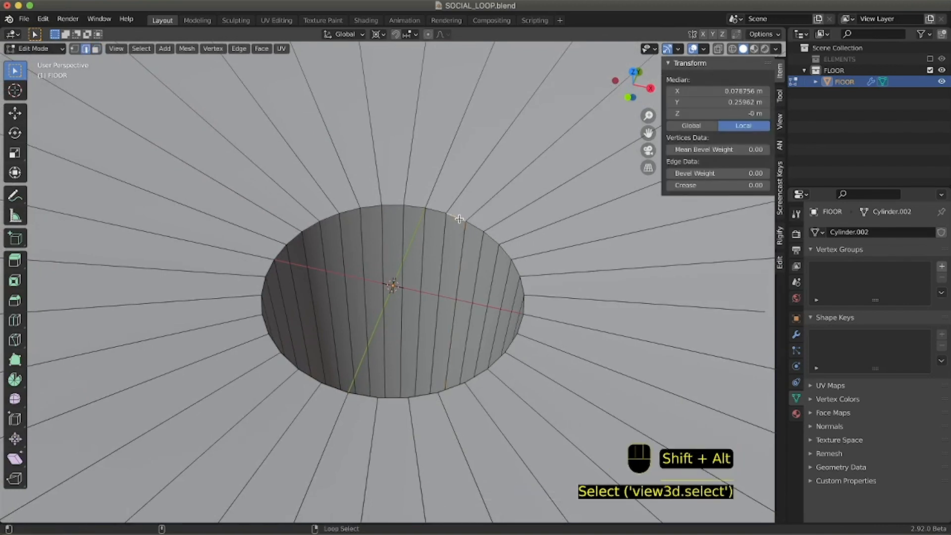
pyautogui.keyDown('alt'); pyautogui.keyDown('shift'); pyautogui.rightClick(460, 217); pyautogui.keyUp('shift'); pyautogui.keyUp('alt')
pyautogui.keyDown('alt'); pyautogui.keyDown('shift'); pyautogui.rightClick(461, 216); pyautogui.keyUp('shift'); pyautogui.keyUp('alt')
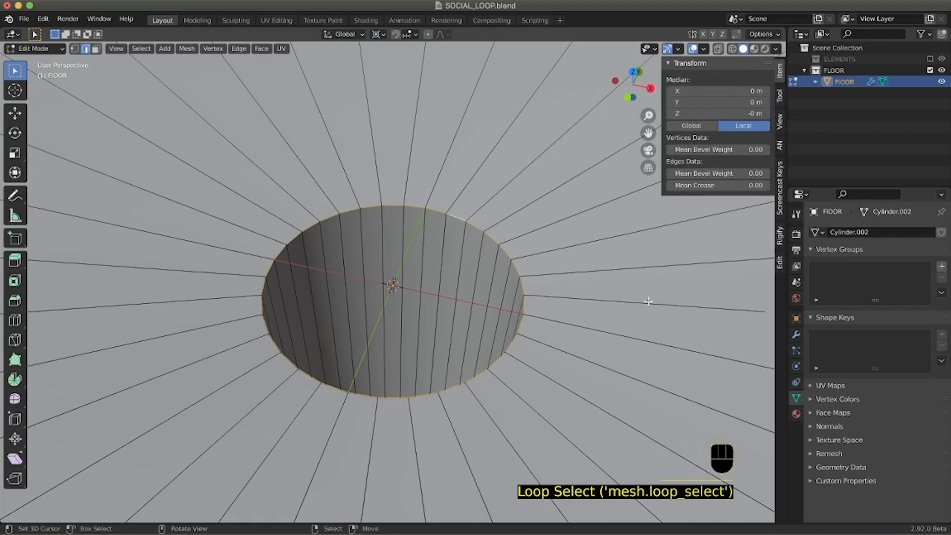
# - Return to Object Mode and set the floor's Bevel modifier amount to 0.012 m
pyautogui.press('Tab')
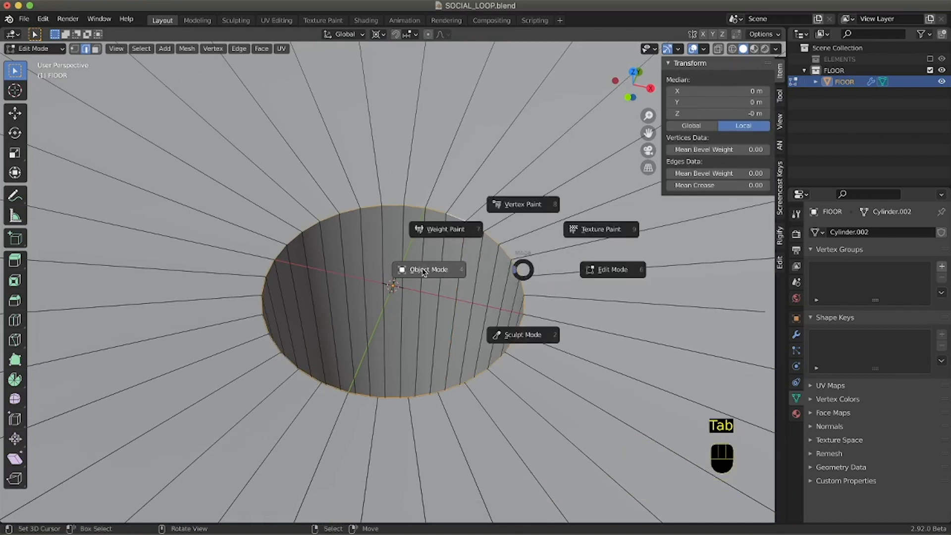
pyautogui.click(797, 336)
pyautogui.moveTo(411, 320); pyautogui.dragTo(515, 308, button='middle')
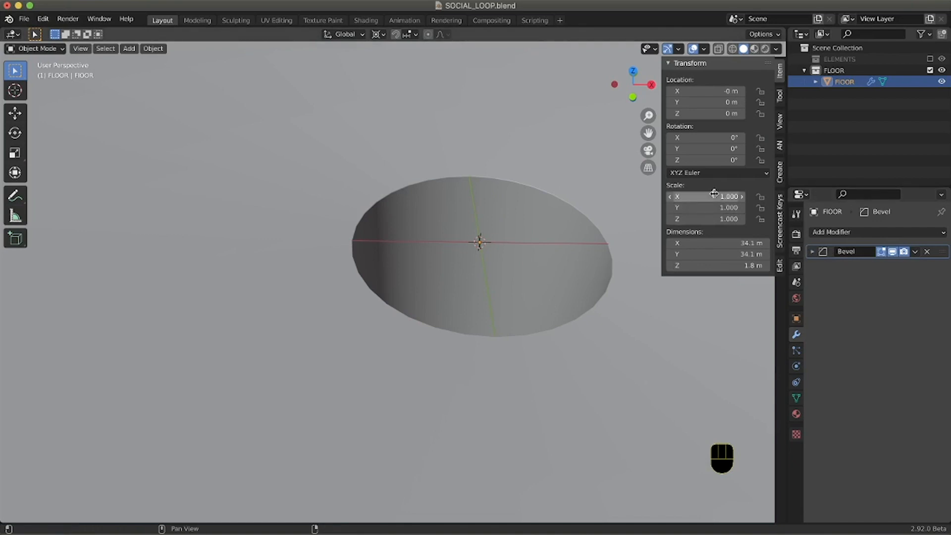
pyautogui.click(813, 252)
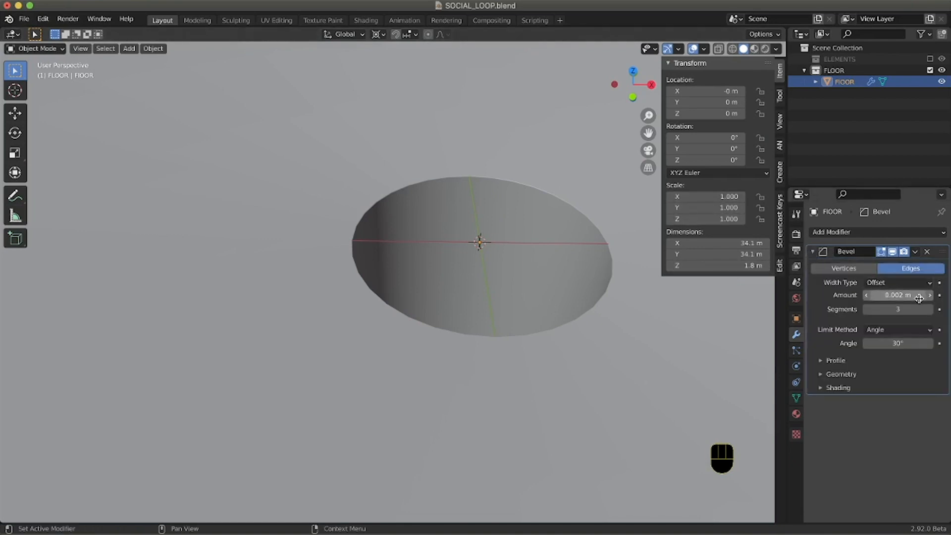
pyautogui.moveTo(897, 295); pyautogui.dragTo(917, 294)
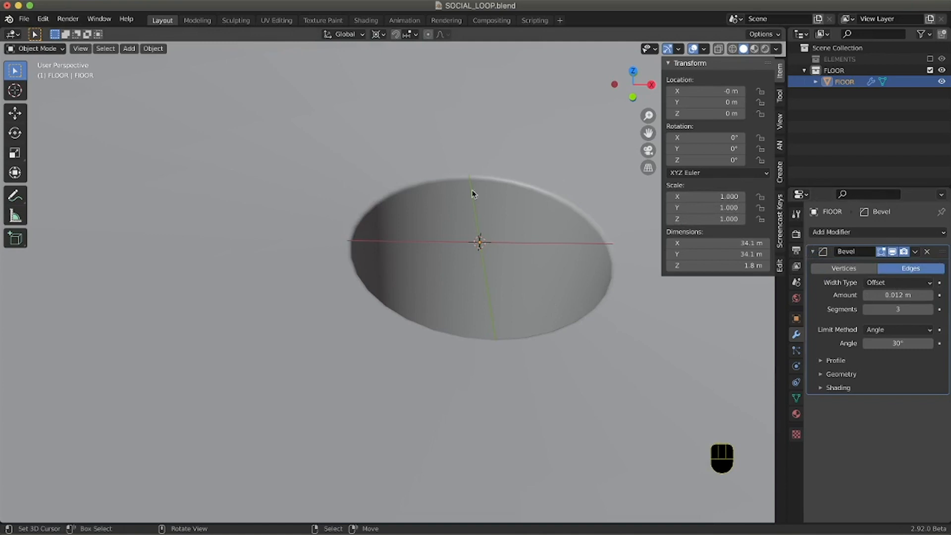
# - Switch the viewport to Material Preview and examine the floor's shading around the hole from several distances and angles
pyautogui.hscroll(5, 505, 268)
pyautogui.keyDown('ctrl'); pyautogui.scroll(-12, 504, 271); pyautogui.keyUp('ctrl')
pyautogui.keyDown('ctrl'); pyautogui.scroll(12, 505, 270); pyautogui.keyUp('ctrl')
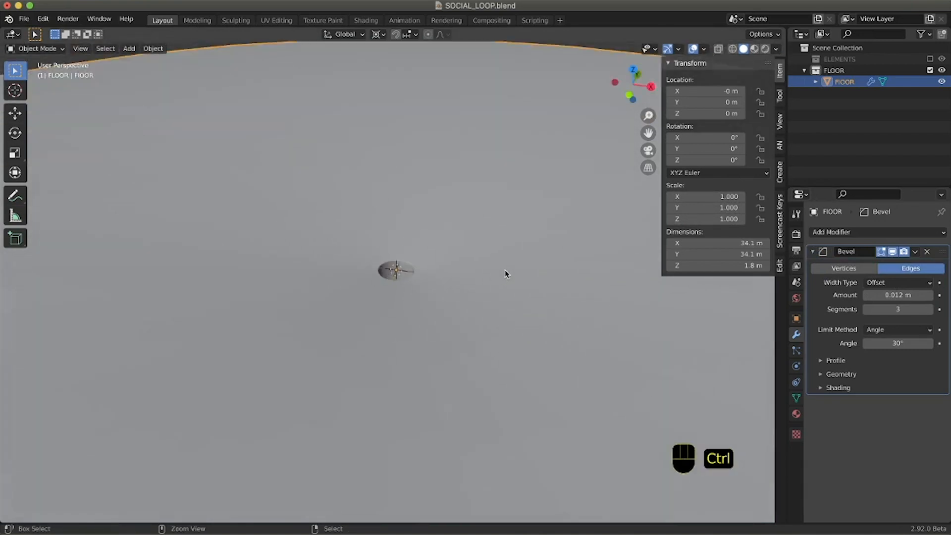
pyautogui.keyDown('ctrl'); pyautogui.scroll(5, 504, 276); pyautogui.keyUp('ctrl')
pyautogui.keyDown('ctrl'); pyautogui.scroll(-5, 504, 276); pyautogui.keyUp('ctrl')
pyautogui.keyDown('shift'); pyautogui.scroll(5, 504, 276); pyautogui.keyUp('shift')
pyautogui.keyDown('ctrl'); pyautogui.scroll(-5, 509, 419); pyautogui.keyUp('ctrl')
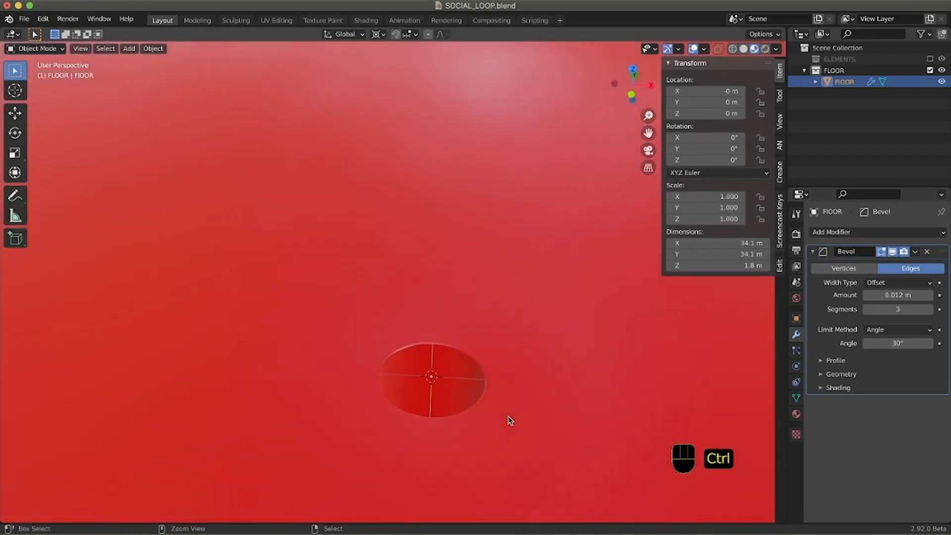
pyautogui.keyDown('ctrl'); pyautogui.scroll(5, 510, 419); pyautogui.keyUp('ctrl')
pyautogui.scroll(-5, 510, 419)
# - In Edit Mode, add a loop cut around the hole, slide it close to the rim, and return to Object Mode
pyautogui.press('Tab')
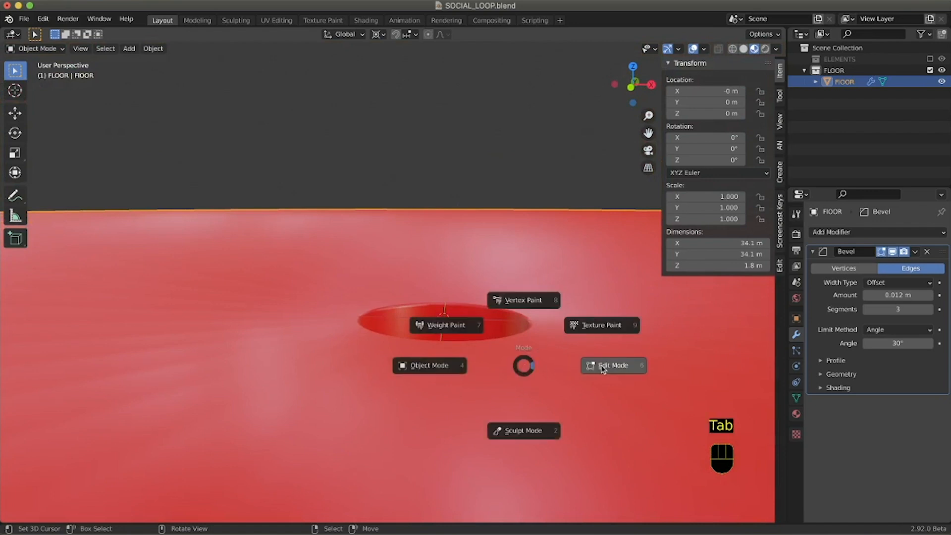
pyautogui.scroll(5, 547, 391)
pyautogui.scroll(-5, 547, 382)
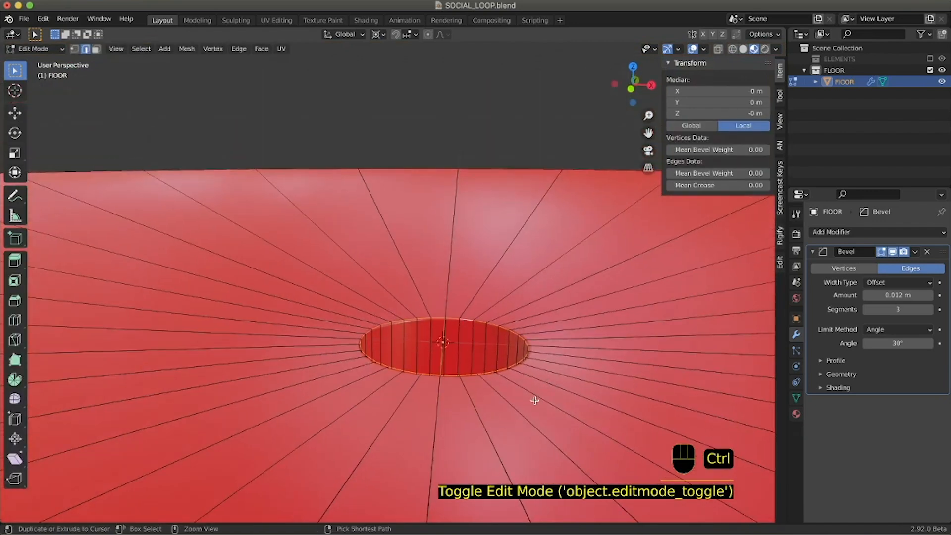
pyautogui.hotkey('ctrl', 'r')
pyautogui.click(554, 343)
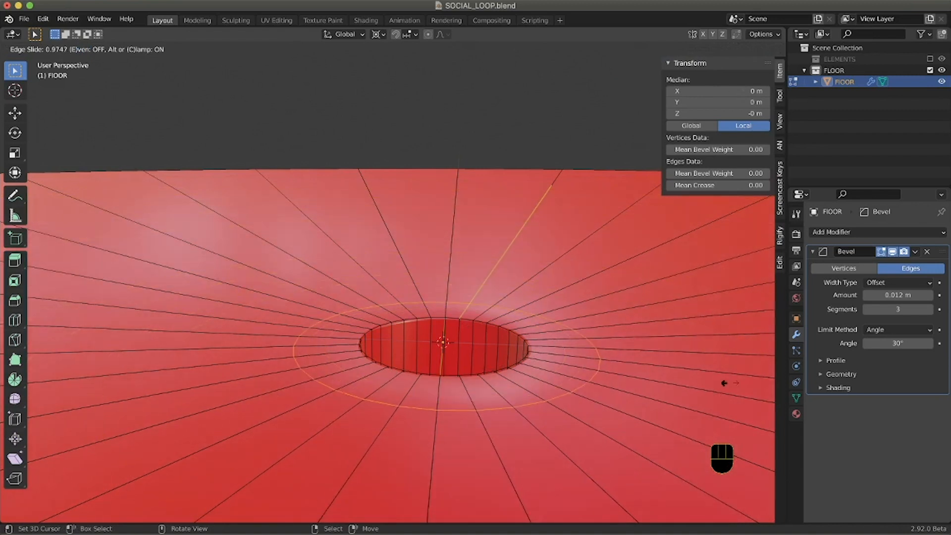
pyautogui.click(703, 395)
pyautogui.press('Tab')
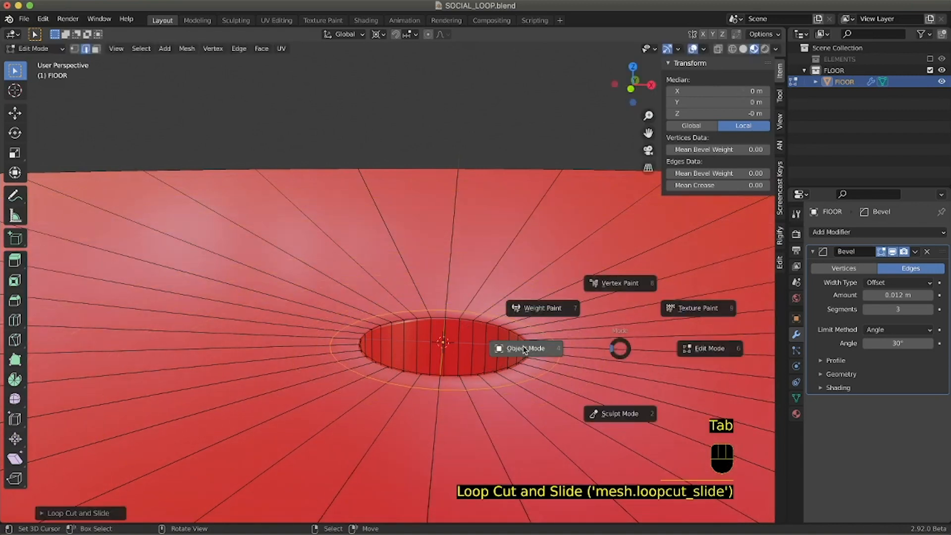
# - Examine the floor's shading around the supported hole rim from several distances and angles
pyautogui.keyDown('ctrl'); pyautogui.scroll(-5, 532, 319); pyautogui.keyUp('ctrl')
pyautogui.scroll(8, 531, 320)
pyautogui.scroll(-10, 531, 320)
pyautogui.scroll(3, 530, 317)
pyautogui.keyDown('ctrl'); pyautogui.scroll(5, 506, 321); pyautogui.keyUp('ctrl')
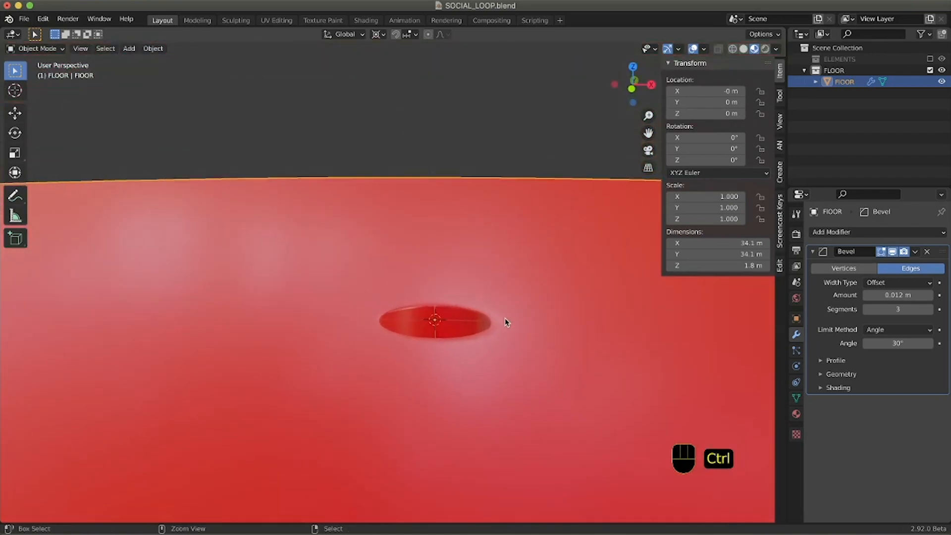
pyautogui.press('Tab')
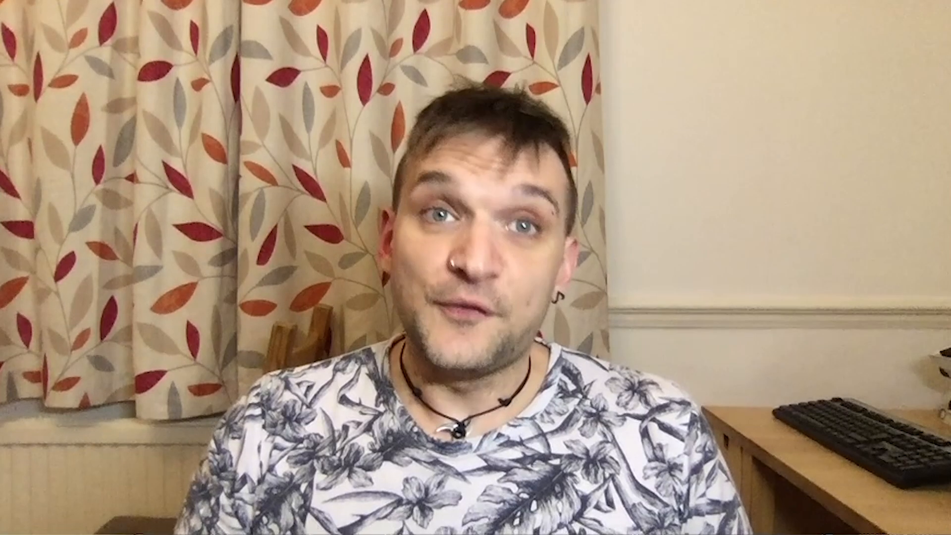